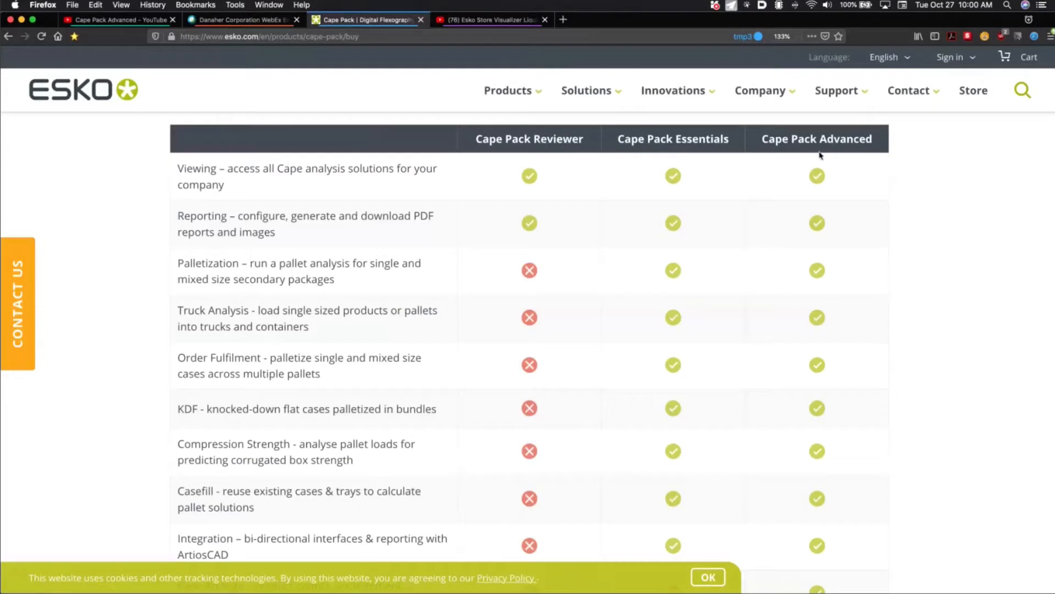
# Scroll the Cape Pack edition comparison table from Reporting down to the Product Design row
pyautogui.scroll(-3, 745, 185)
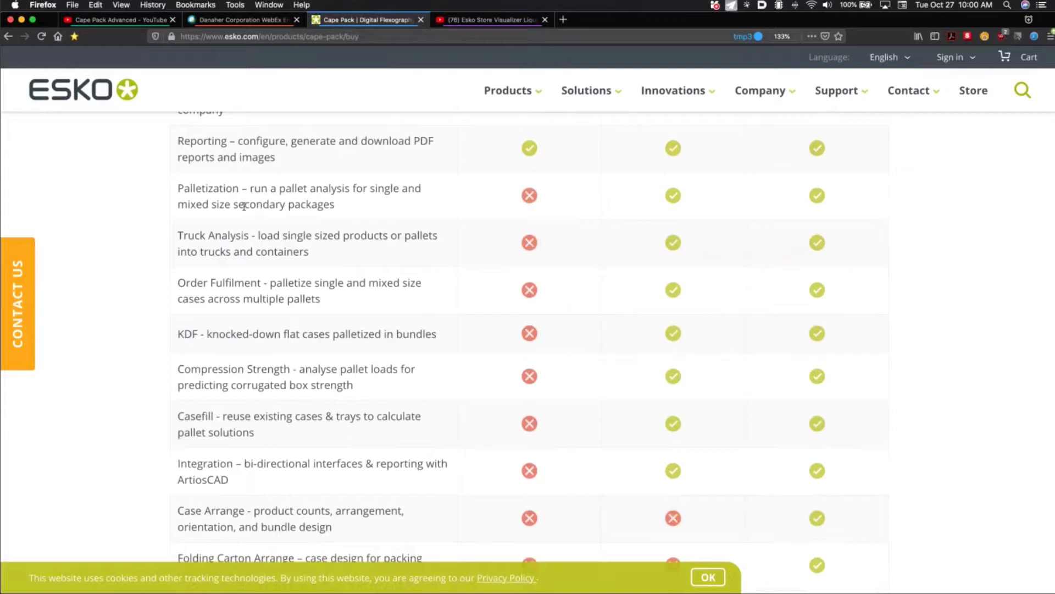
pyautogui.scroll(2, 243, 207)
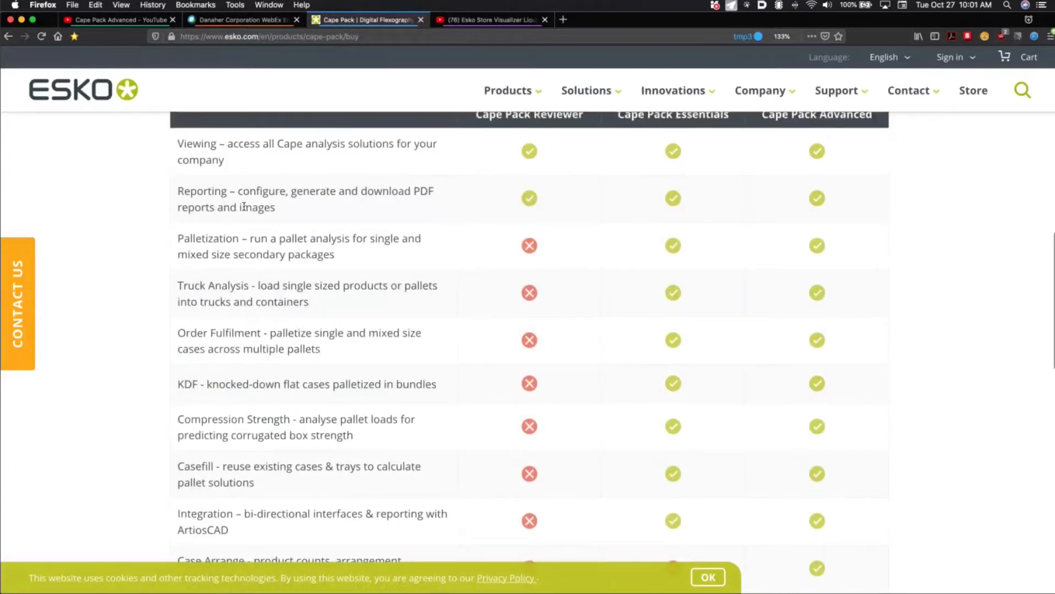
pyautogui.scroll(-2, 252, 268)
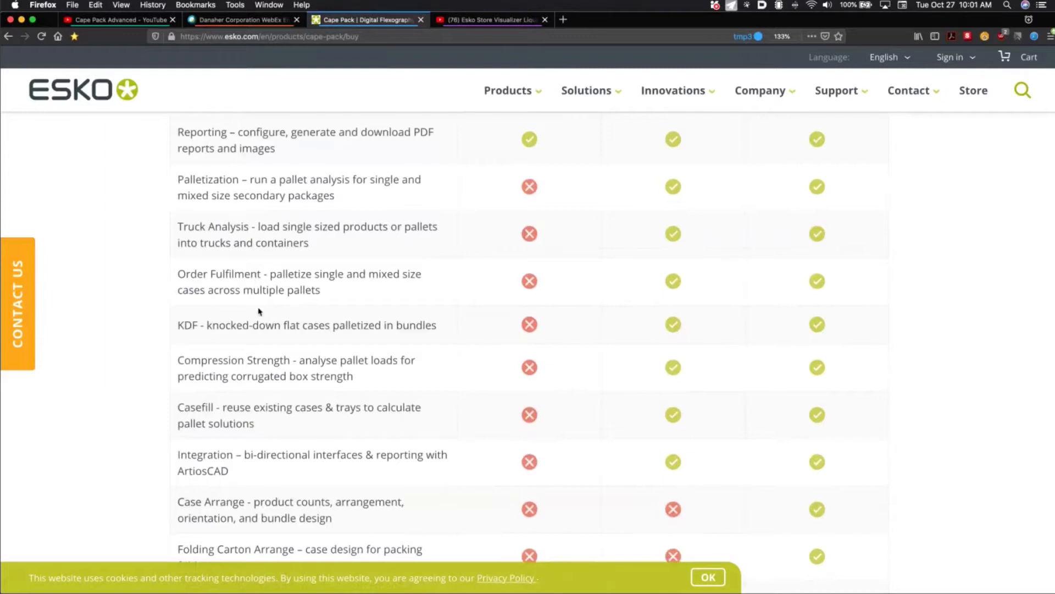
pyautogui.scroll(-5, 262, 355)
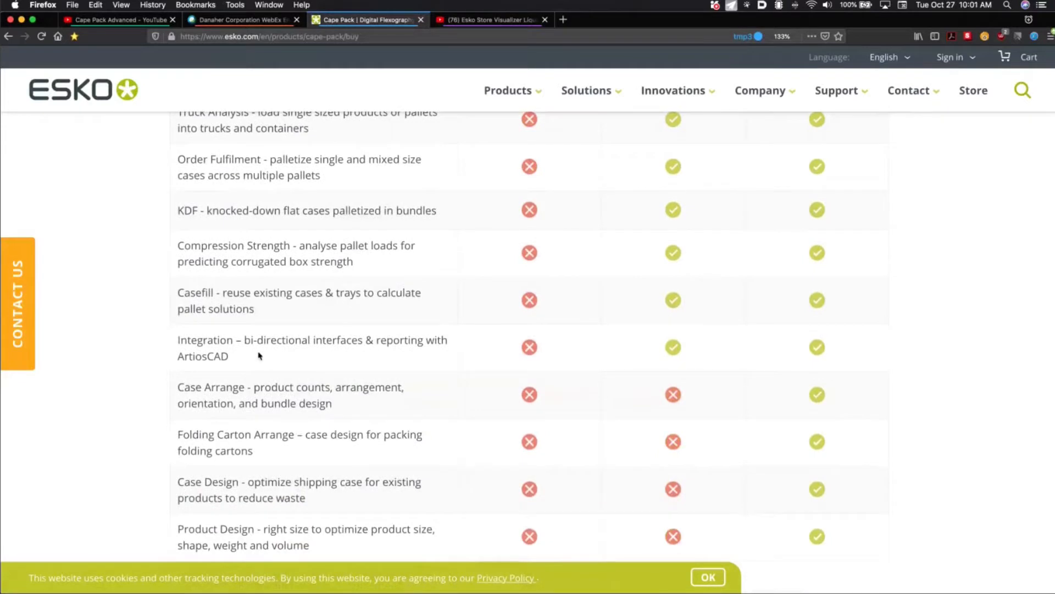
pyautogui.scroll(-2, 259, 354)
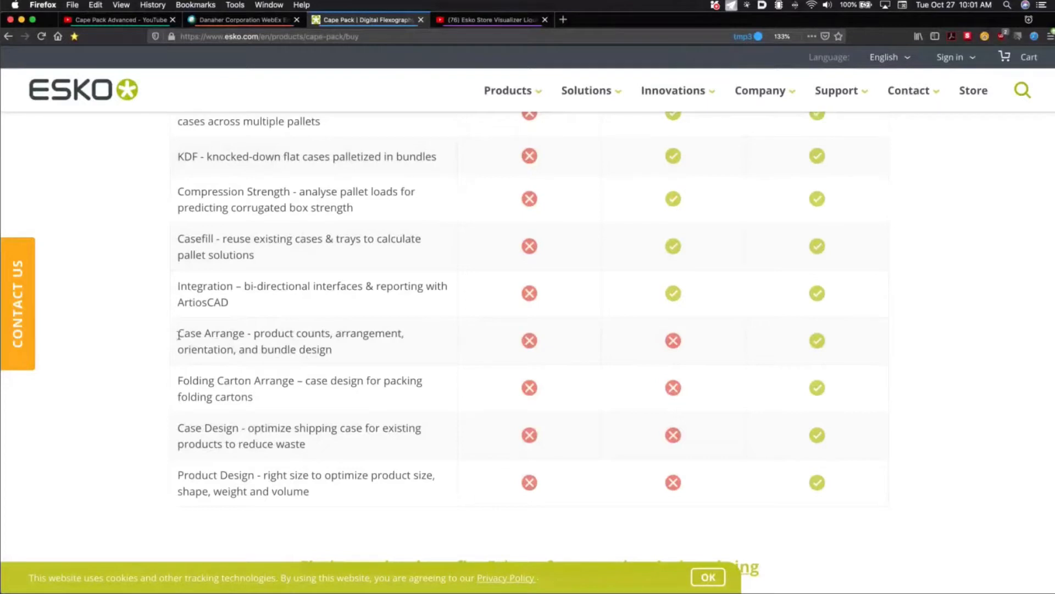
# Highlight the Advanced-only rows Case Arrange through Product Design, then switch to Cape Pack
pyautogui.moveTo(179, 334); pyautogui.dragTo(311, 505)
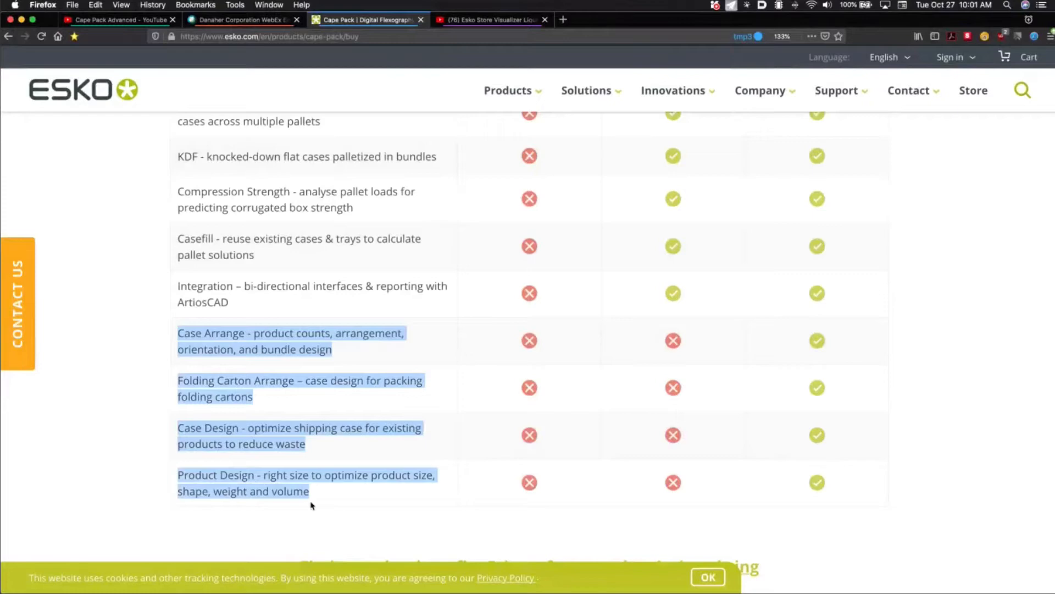
pyautogui.press('super+Tab')
pyautogui.press('super+Tab')
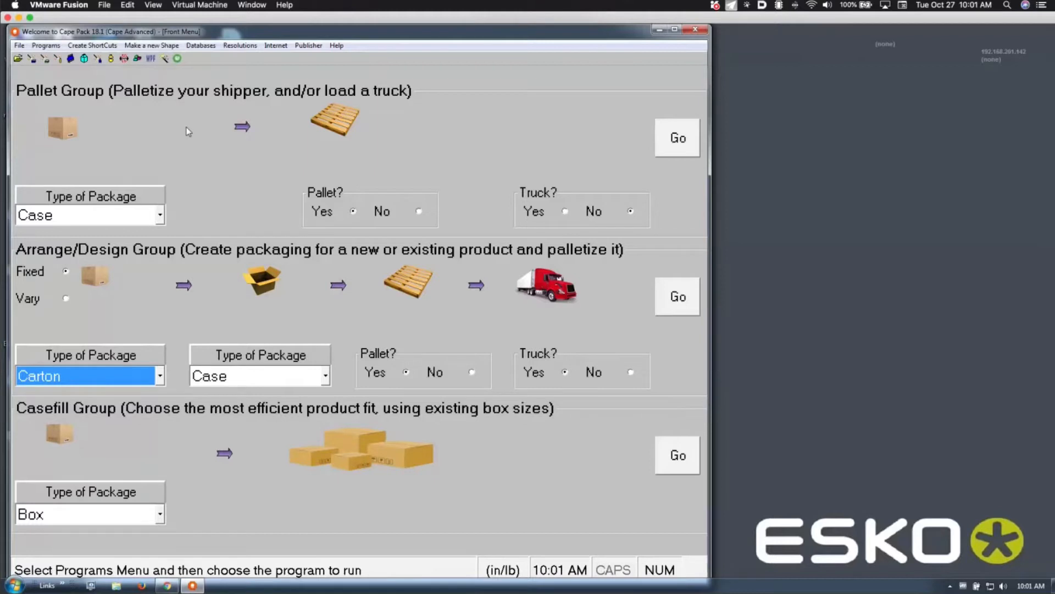
# Show the Programs menu and its Design Group entry
pyautogui.click(49, 45)
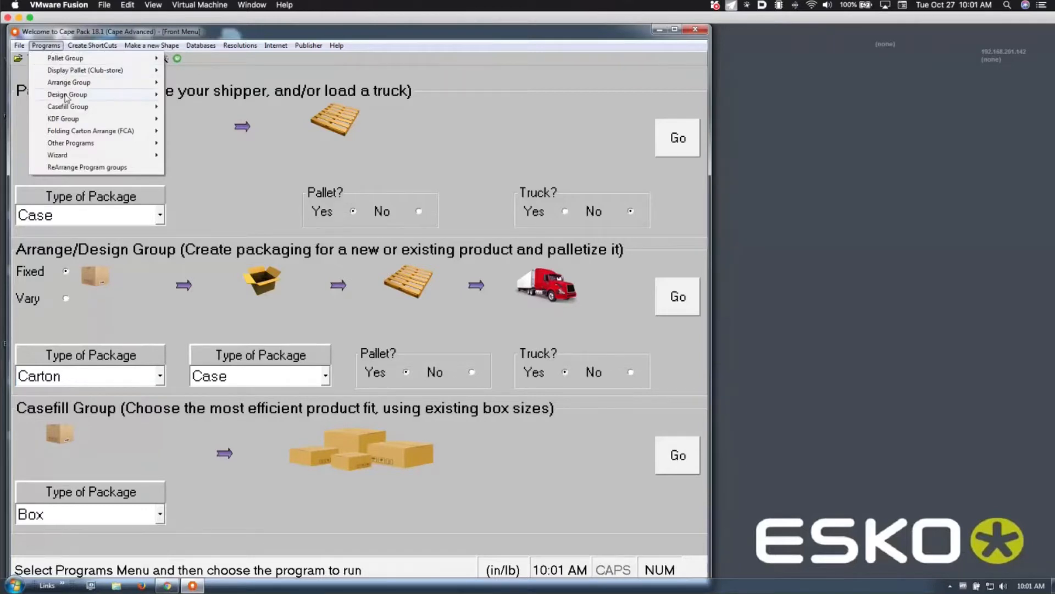
pyautogui.moveTo(67, 97)
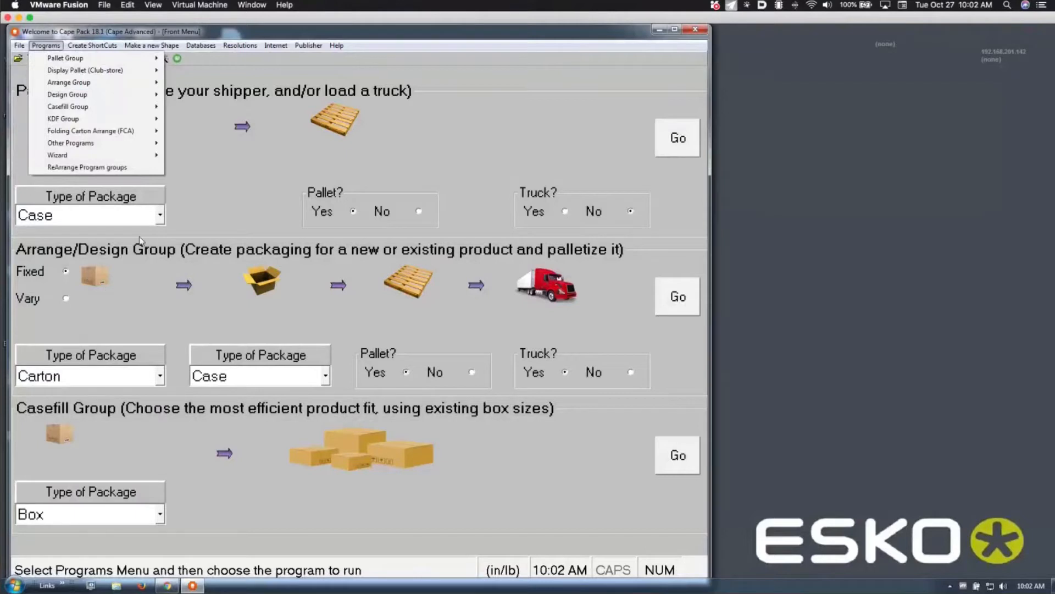
# Look at the ReArrange Program groups settings and cancel without changes
pyautogui.click(79, 167)
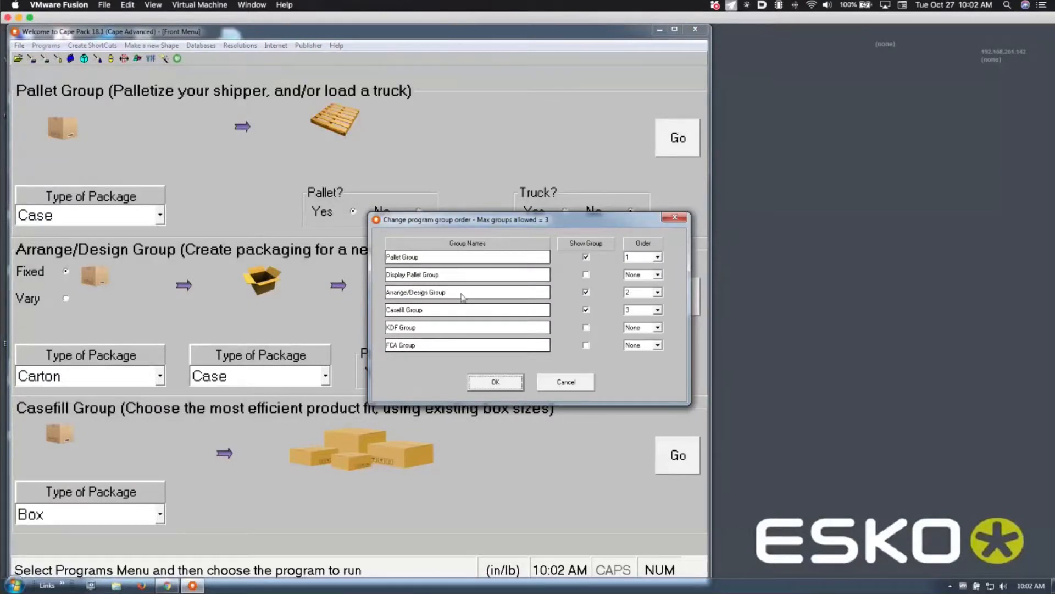
pyautogui.click(567, 382)
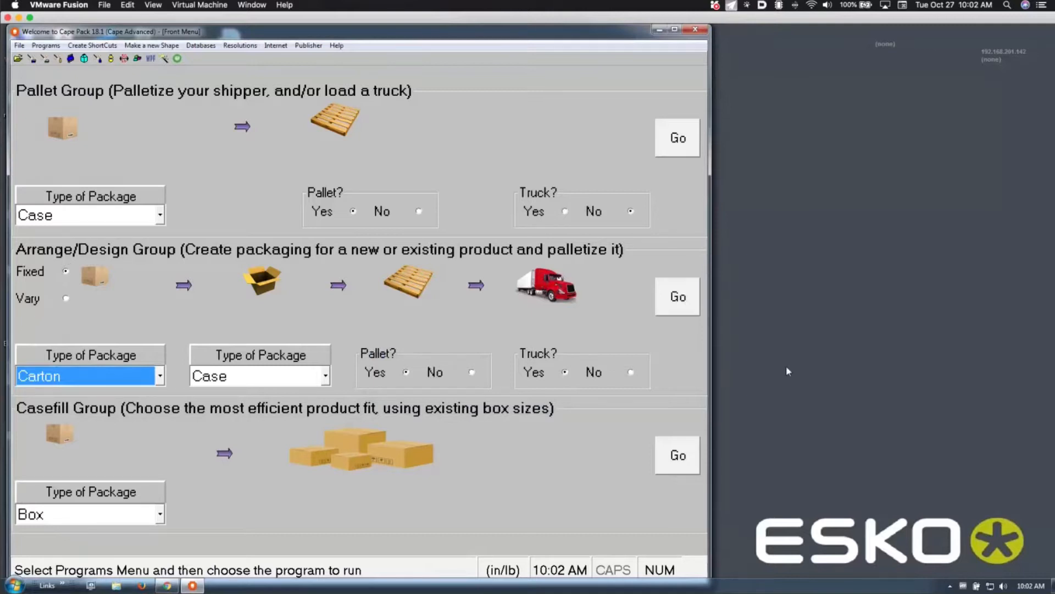
# Set the Arrange/Design group to Pallet Yes and Truck No
pyautogui.click(631, 373)
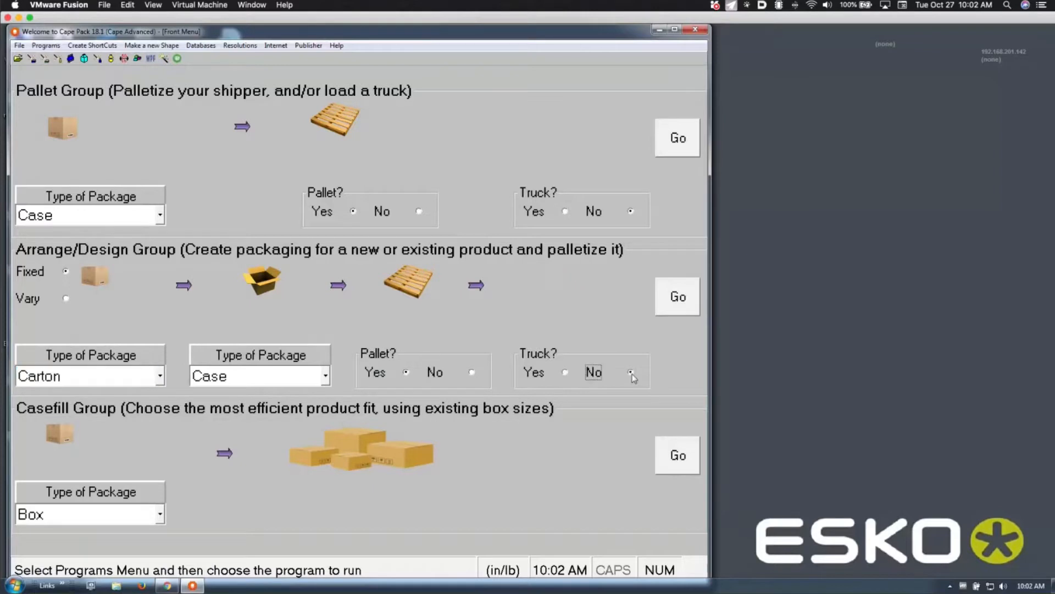
pyautogui.click(472, 372)
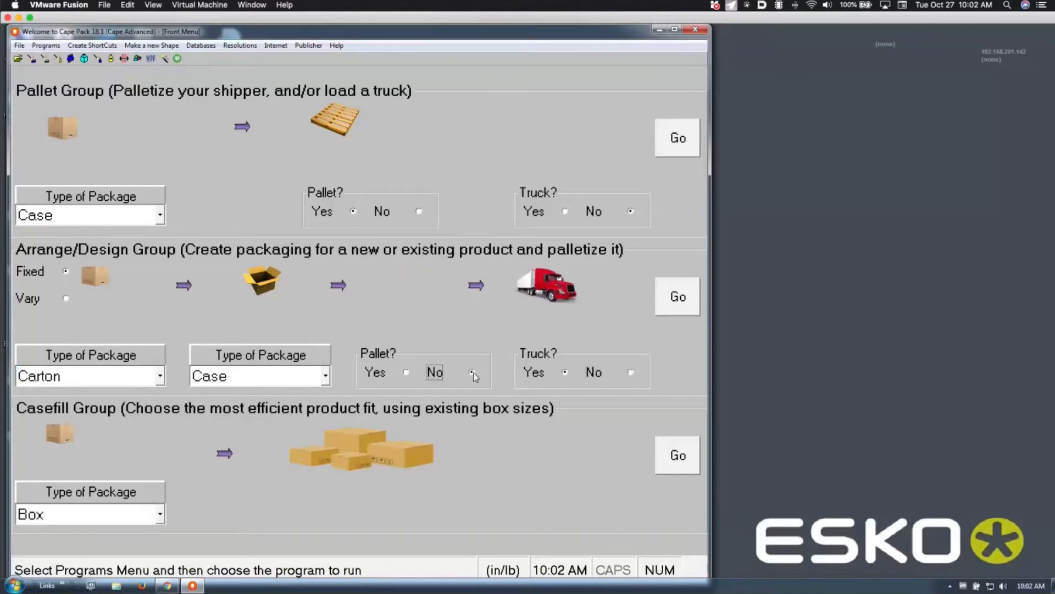
pyautogui.click(407, 373)
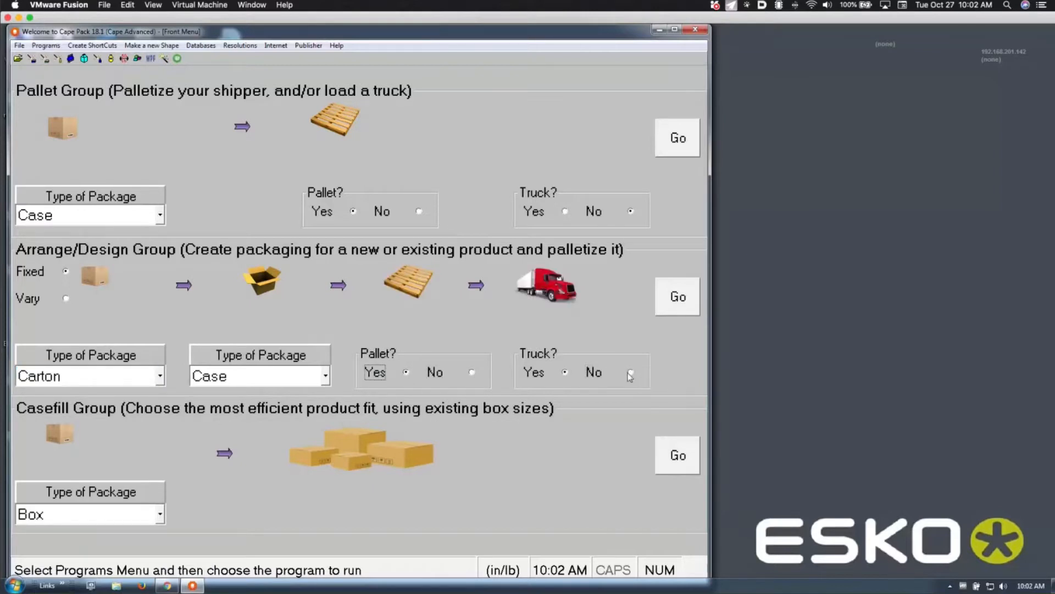
pyautogui.click(630, 373)
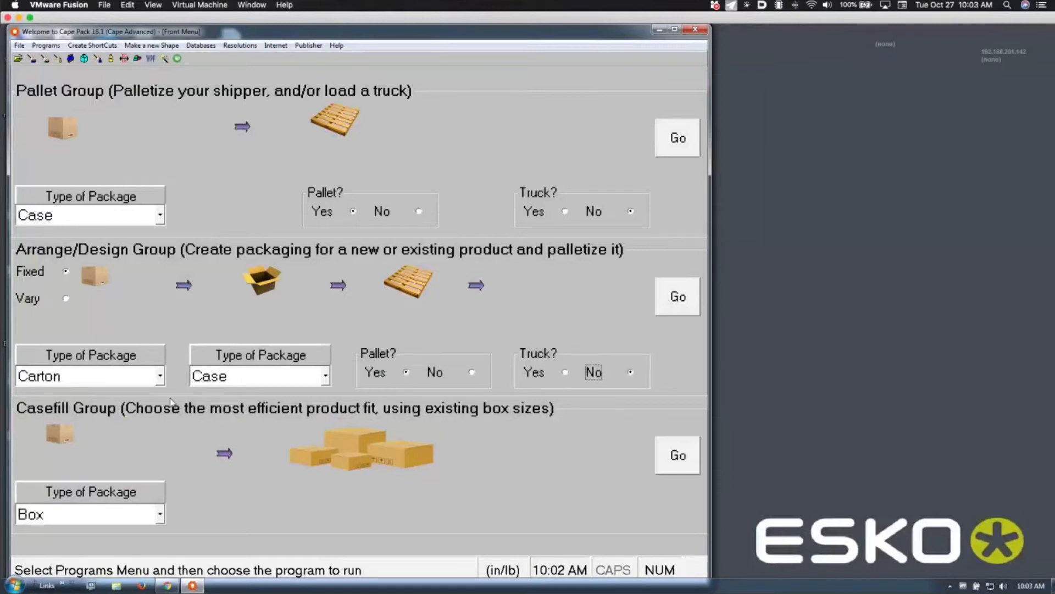
pyautogui.click(159, 376)
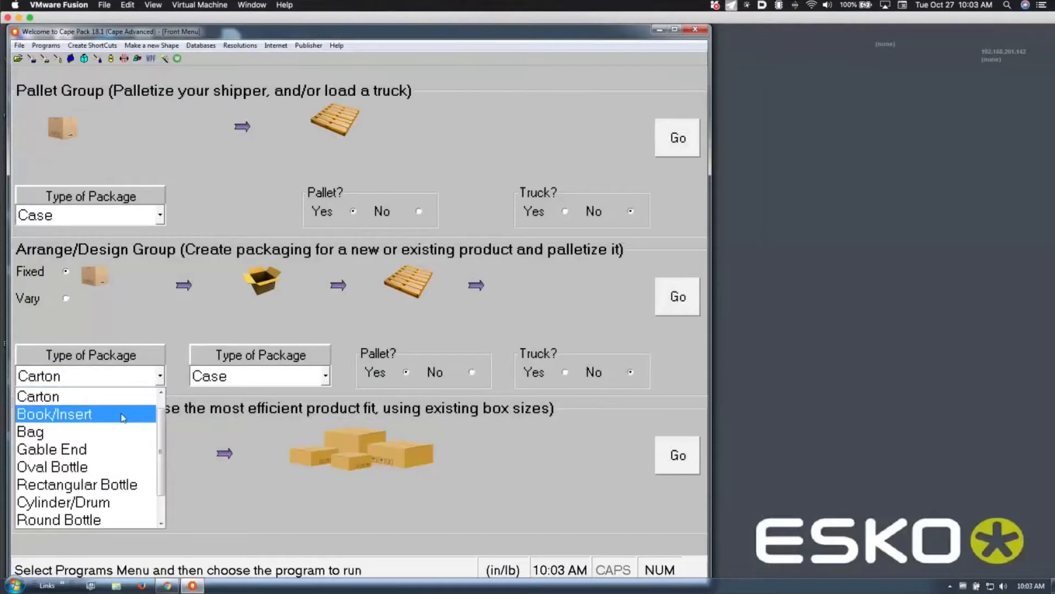
pyautogui.click(122, 416)
pyautogui.press('Down')
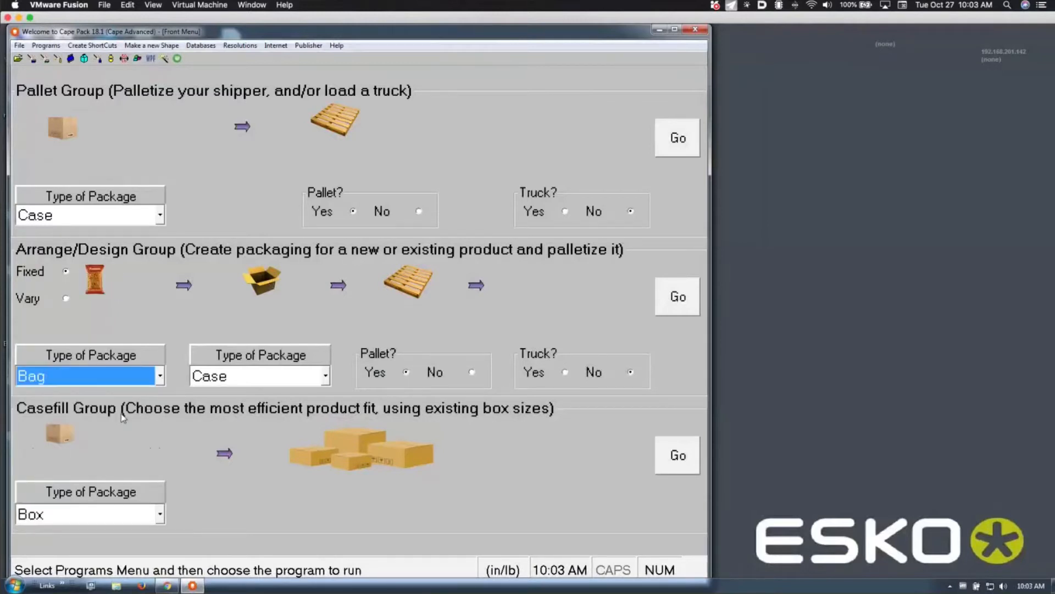
pyautogui.press('Down')
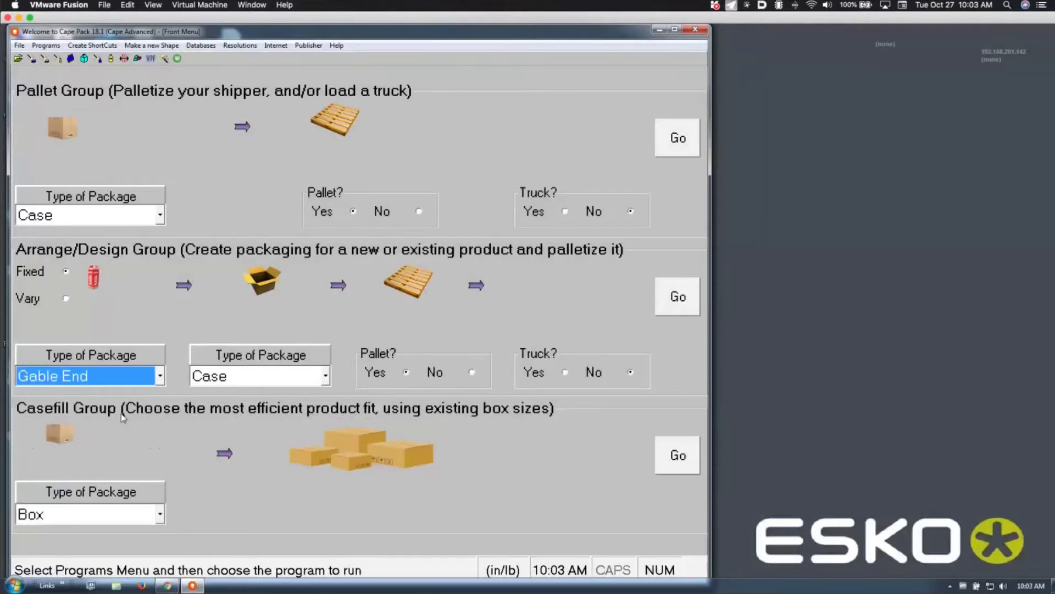
pyautogui.press('Down')
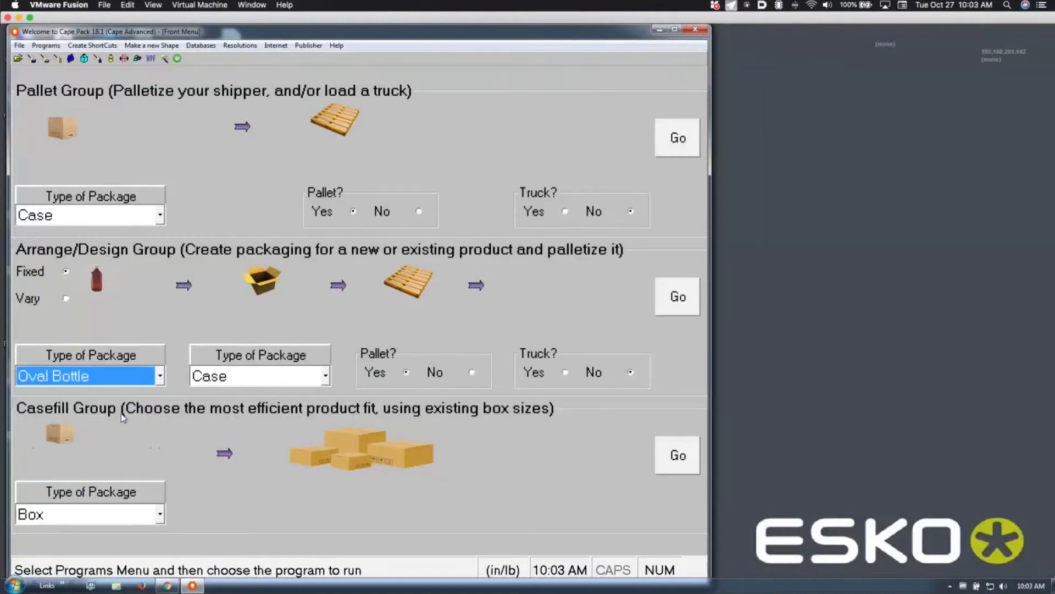
pyautogui.press('Down')
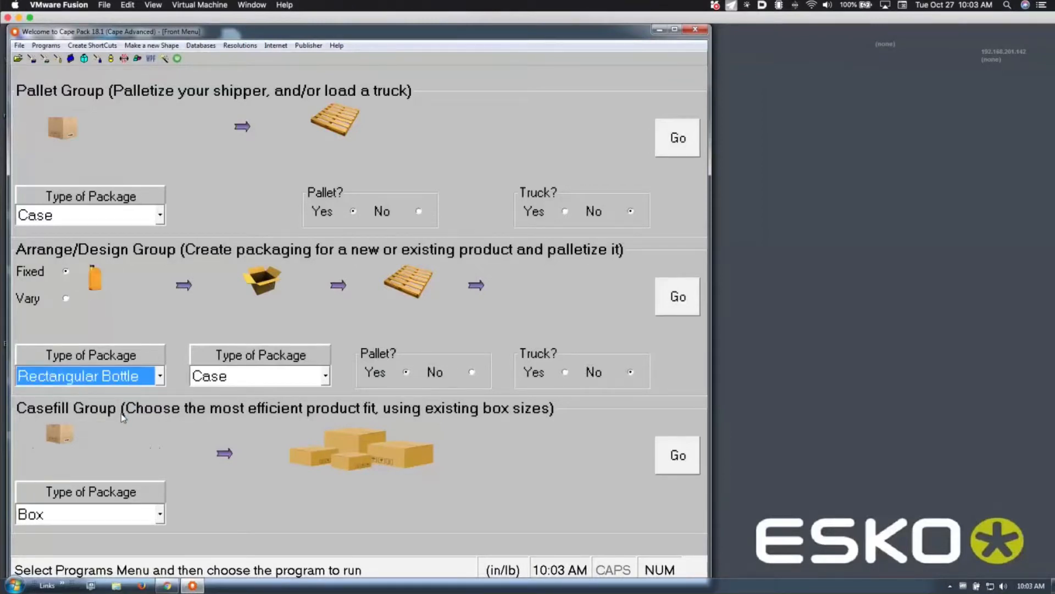
pyautogui.press('Up')
pyautogui.press('Up')
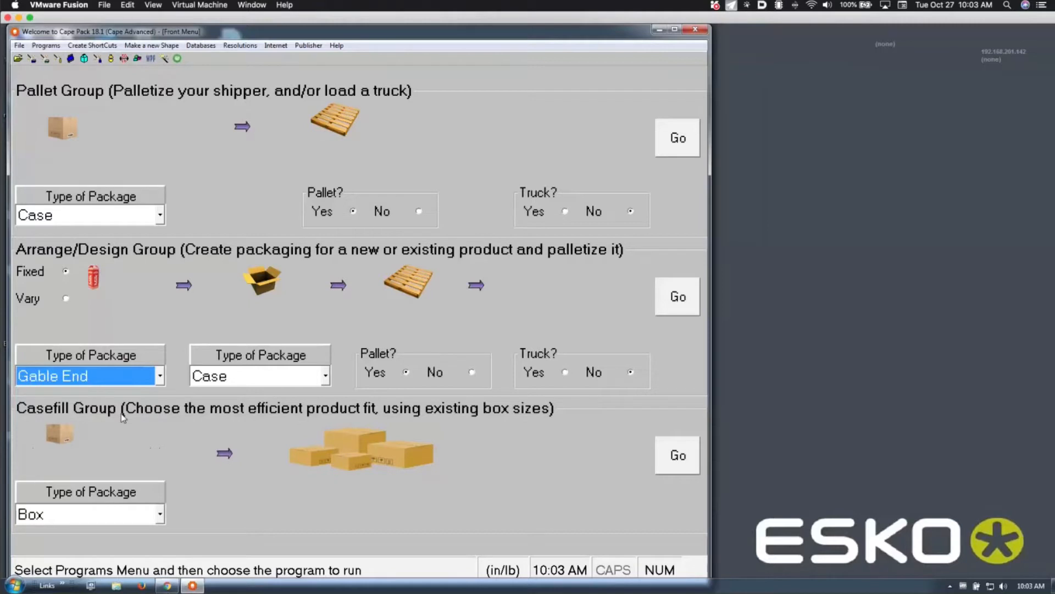
pyautogui.press('Up')
pyautogui.press('Down')
pyautogui.press('Down')
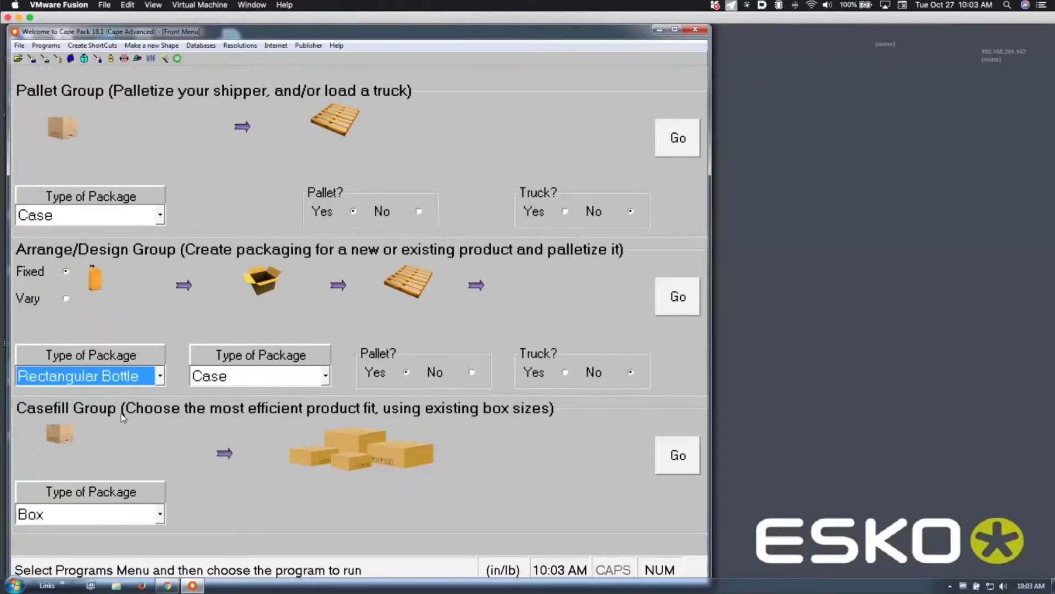
pyautogui.press('Down')
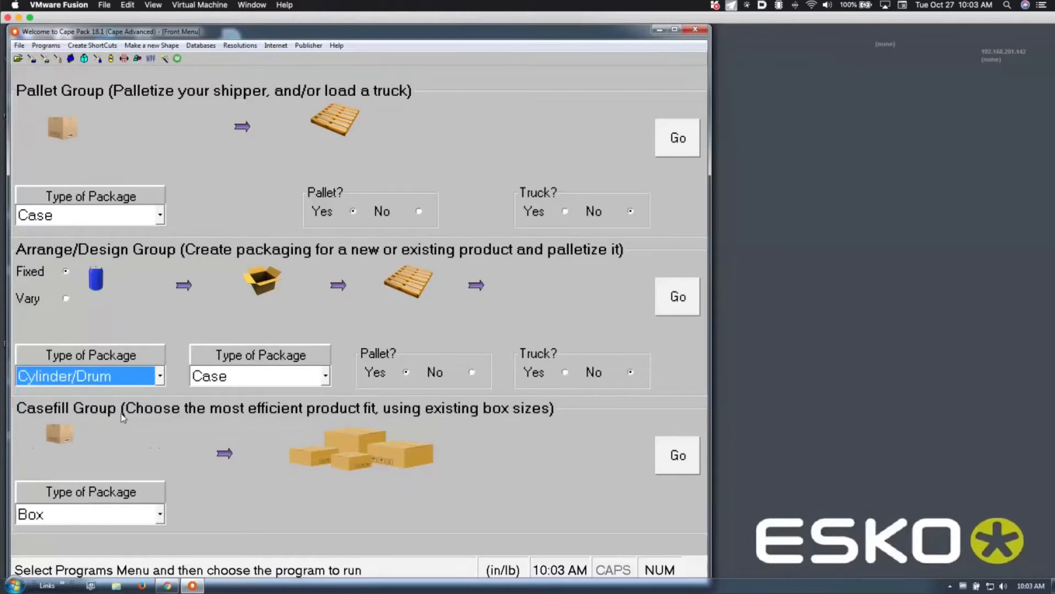
pyautogui.press('Up')
pyautogui.press('Up')
pyautogui.press('Up')
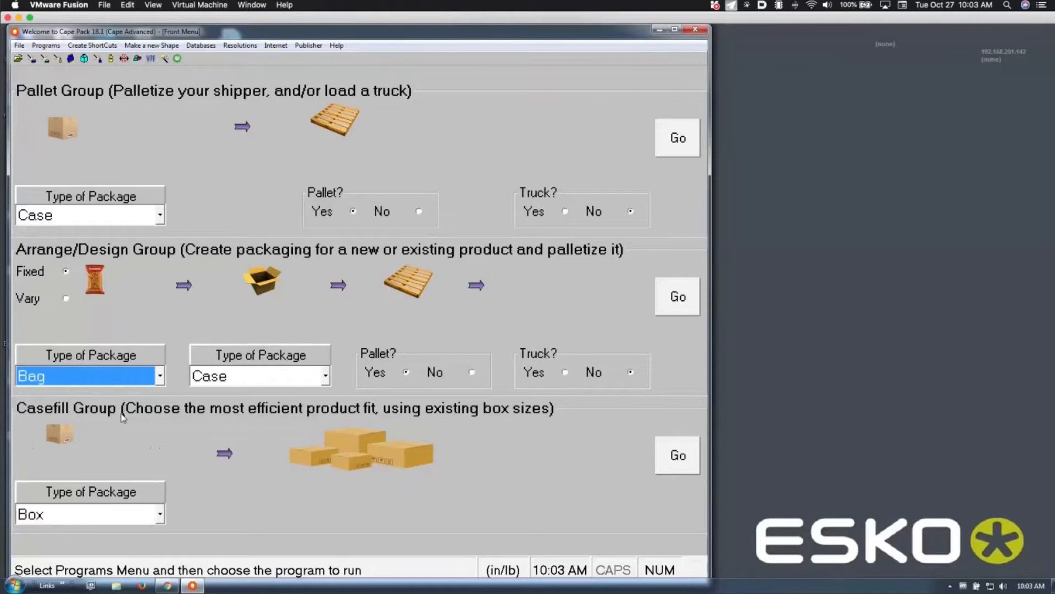
pyautogui.press('Up')
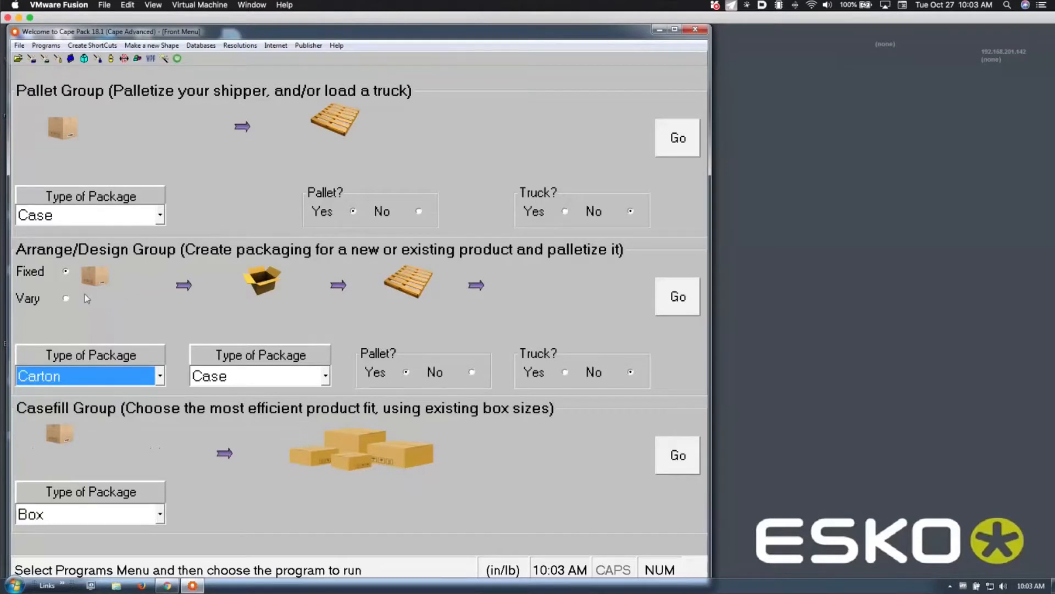
# Keep the product at Fixed dimensions and launch Arrange for the carton-into-case study
pyautogui.click(67, 298)
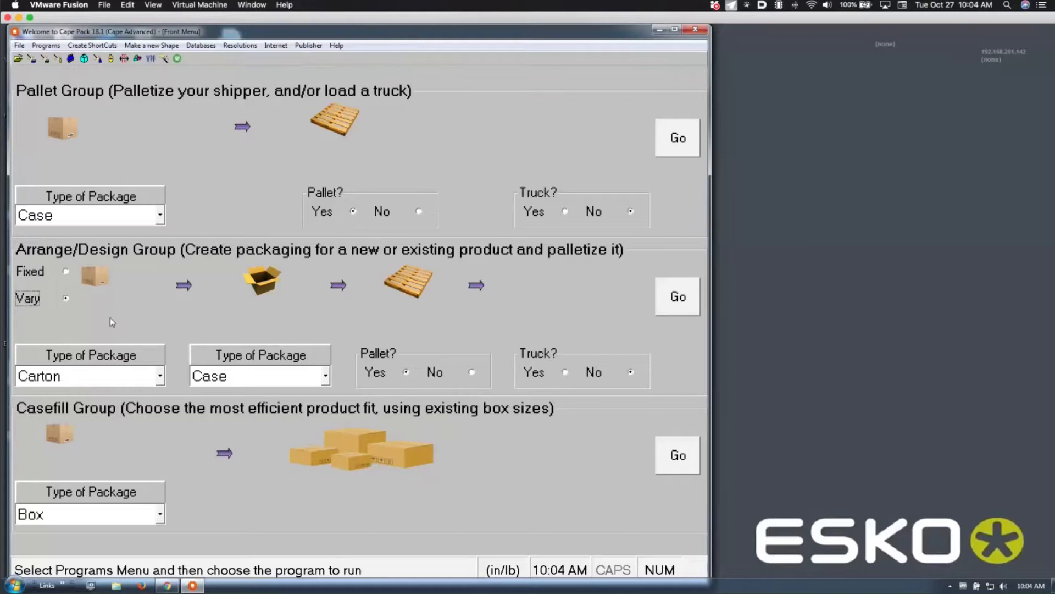
pyautogui.click(68, 272)
pyautogui.click(680, 293)
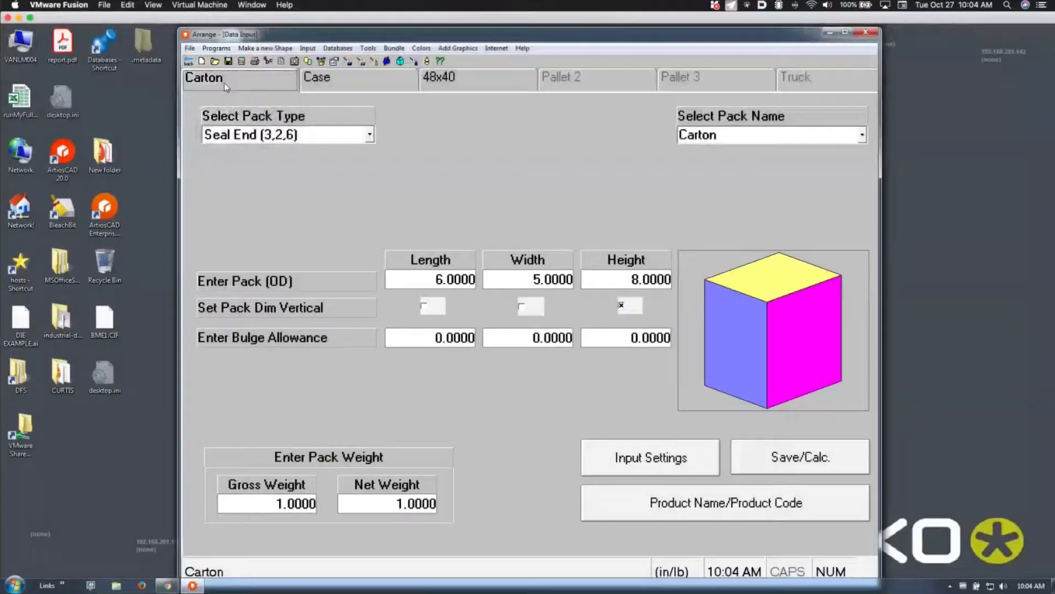
# Look over the Case and 48x40 pallet pages, then return to the carton page
pyautogui.click(318, 85)
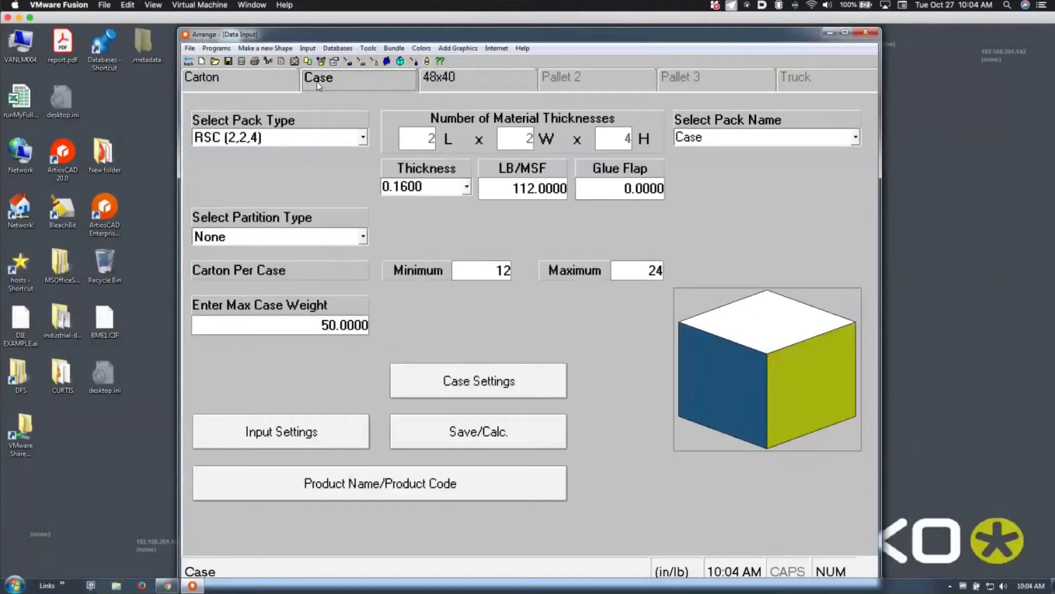
pyautogui.click(445, 80)
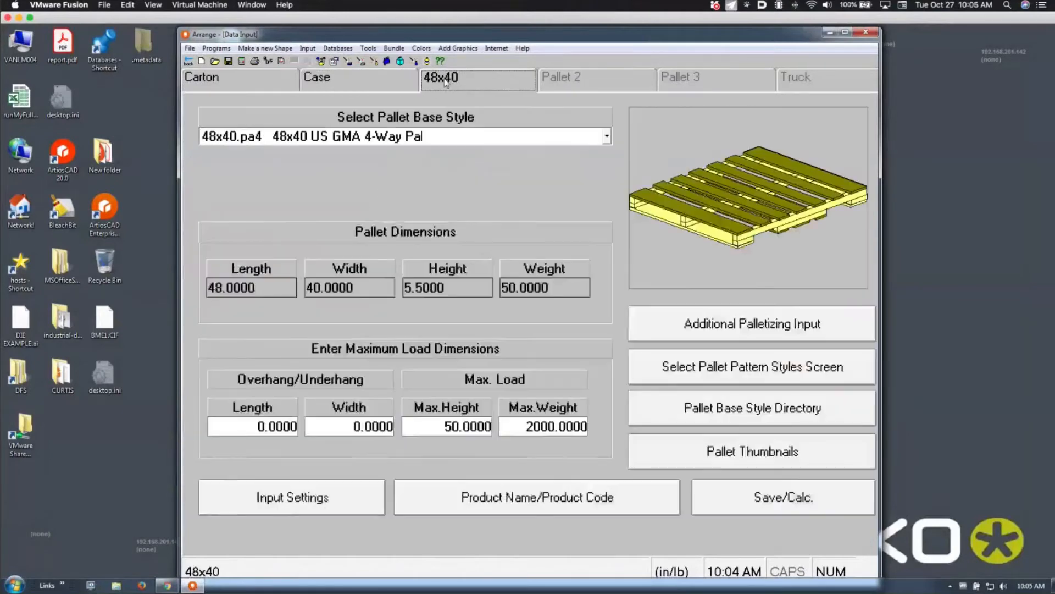
pyautogui.click(264, 85)
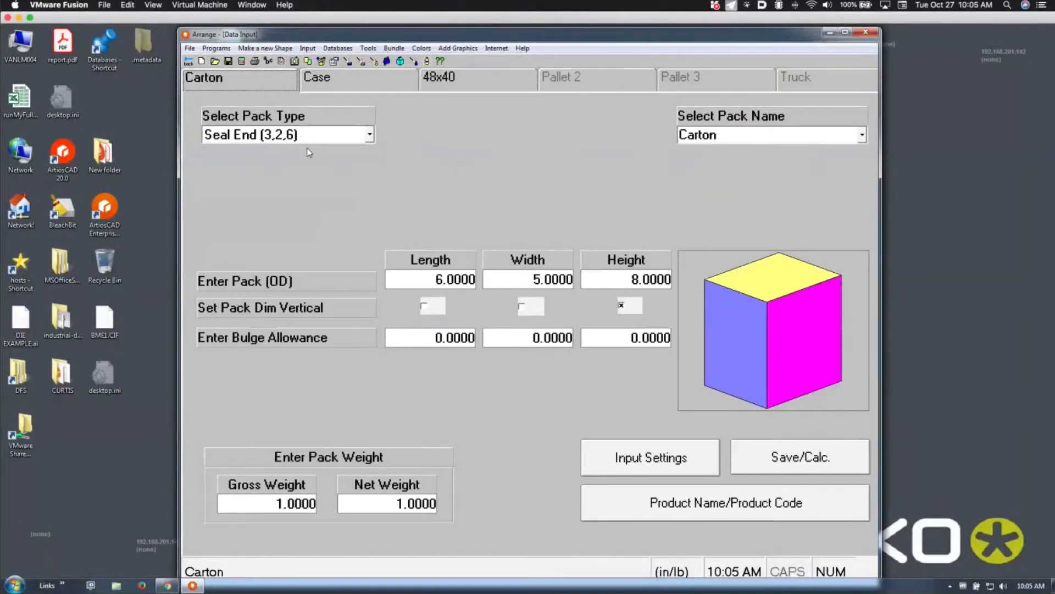
# Step through the carton's 6 × 5 × 8 length, width and height, then open Input Settings
pyautogui.click(463, 278)
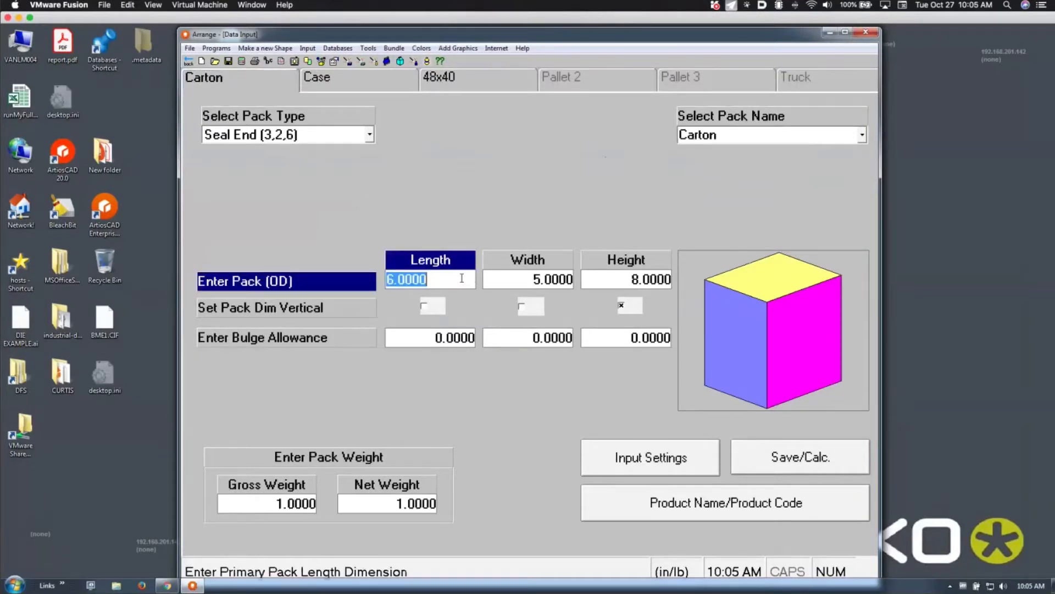
pyautogui.press('Tab')
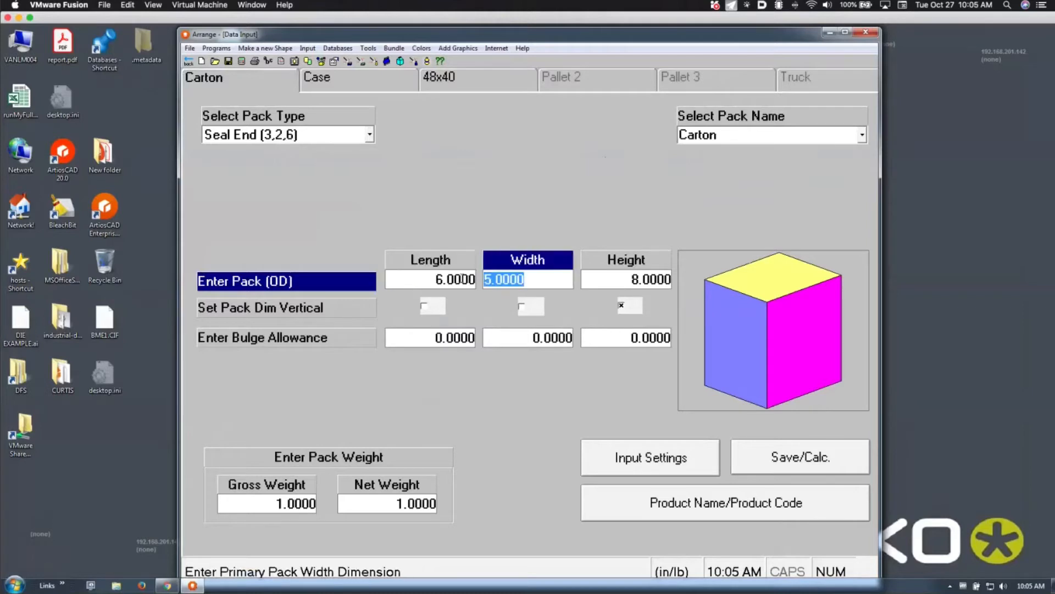
pyautogui.press('Tab')
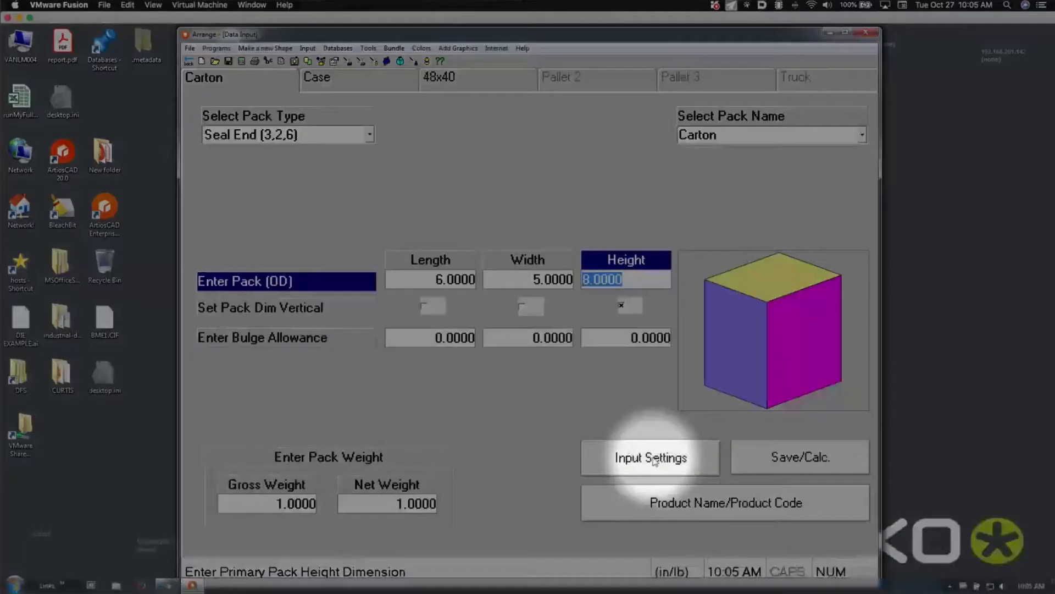
pyautogui.click(633, 454)
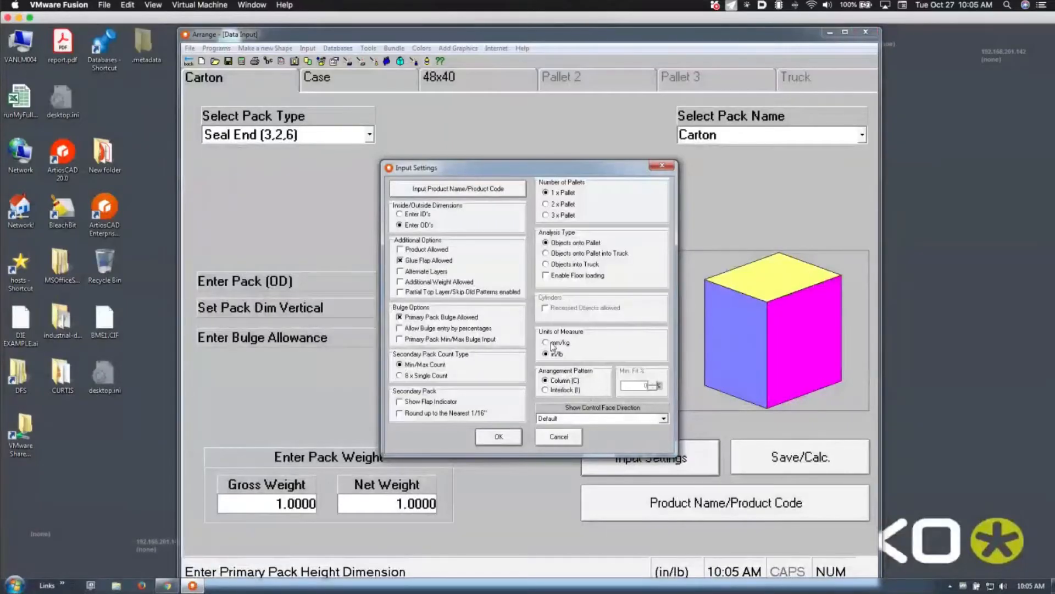
# Try mm/kg units, revert to in/lb, and cancel Input Settings unchanged
pyautogui.click(553, 345)
pyautogui.click(553, 355)
pyautogui.click(547, 438)
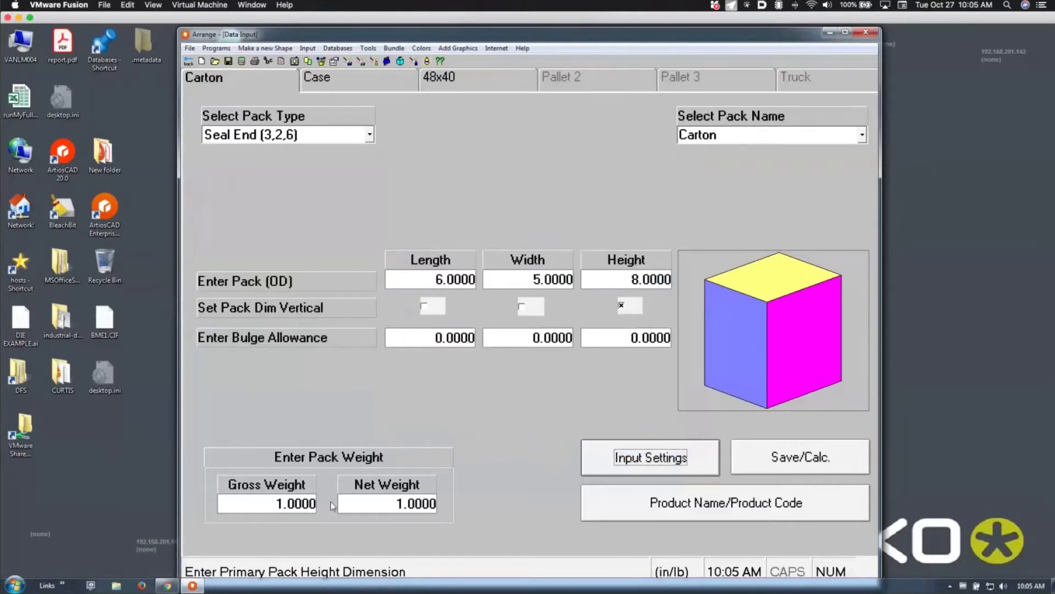
# Check the gross weight's ounce conversion options from its right-click menu
pyautogui.click(305, 504)
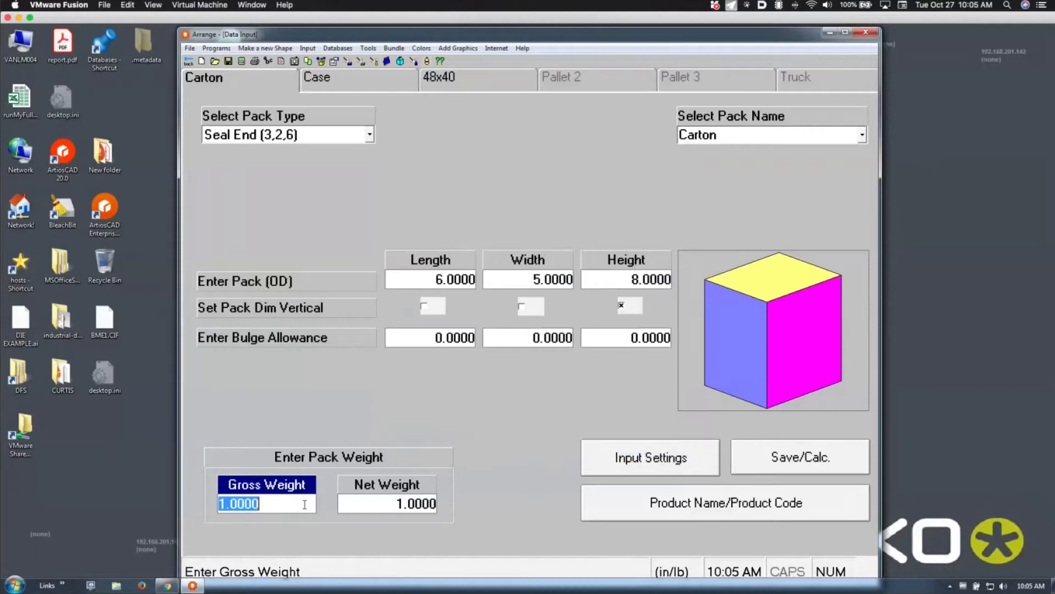
pyautogui.rightClick(305, 505)
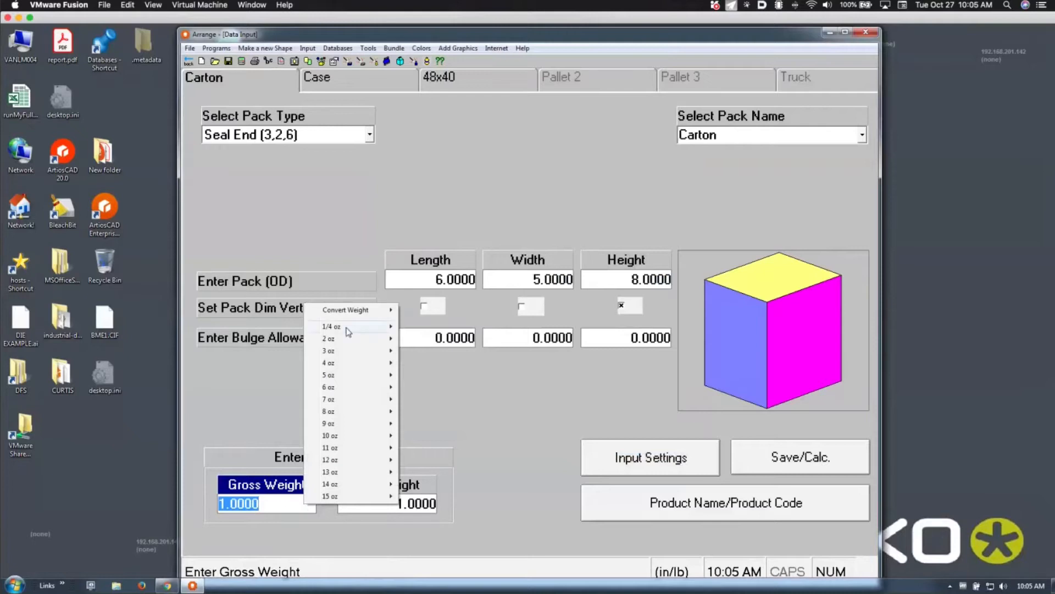
pyautogui.moveTo(355, 313)
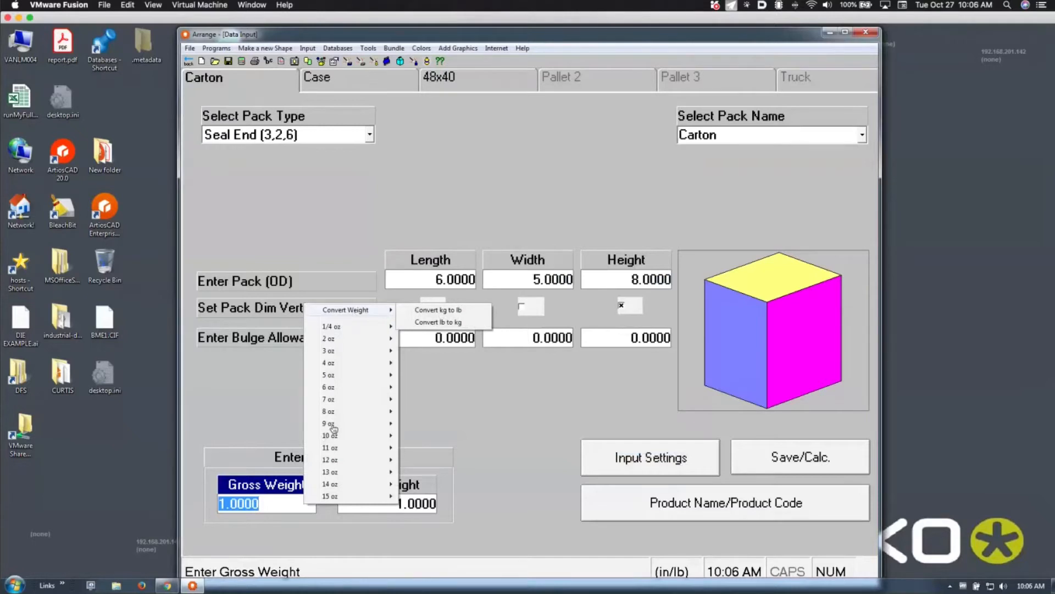
pyautogui.moveTo(332, 411)
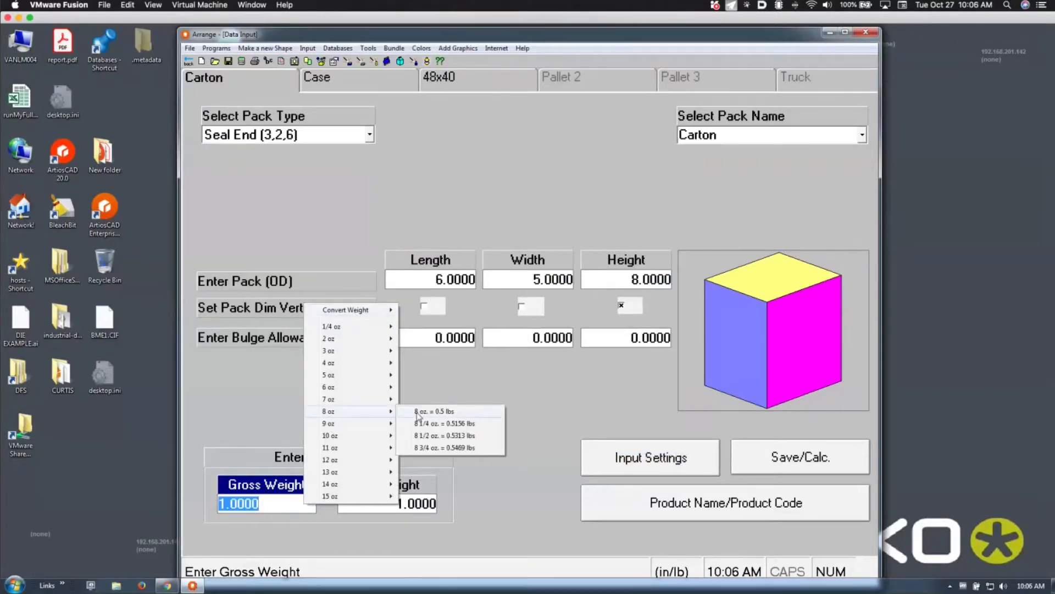
pyautogui.click(284, 407)
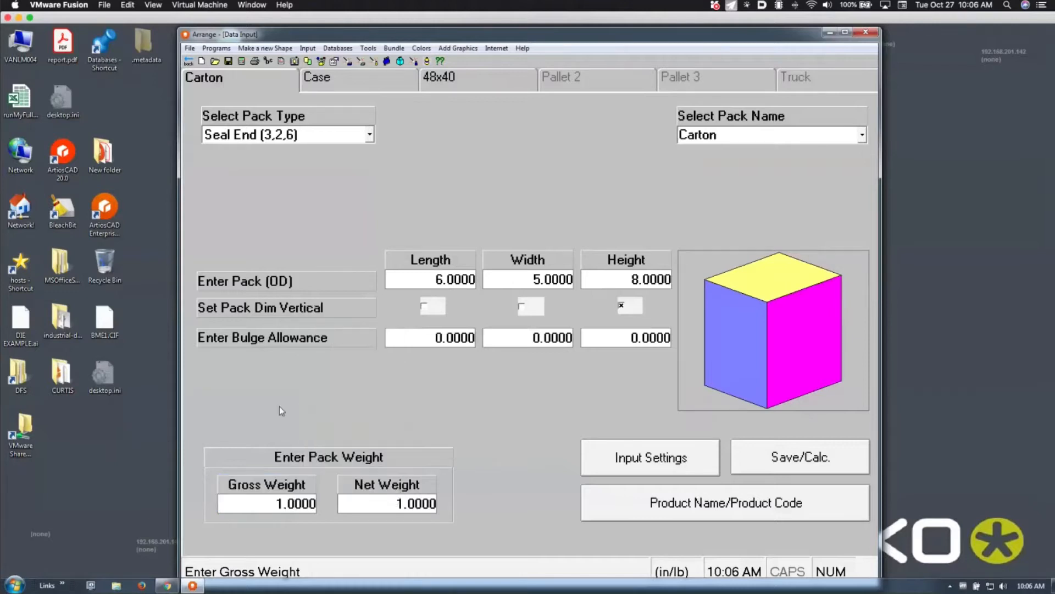
# Enter carton gross weight 2.25 and net weight 2, then go to the Case page
pyautogui.click(296, 502)
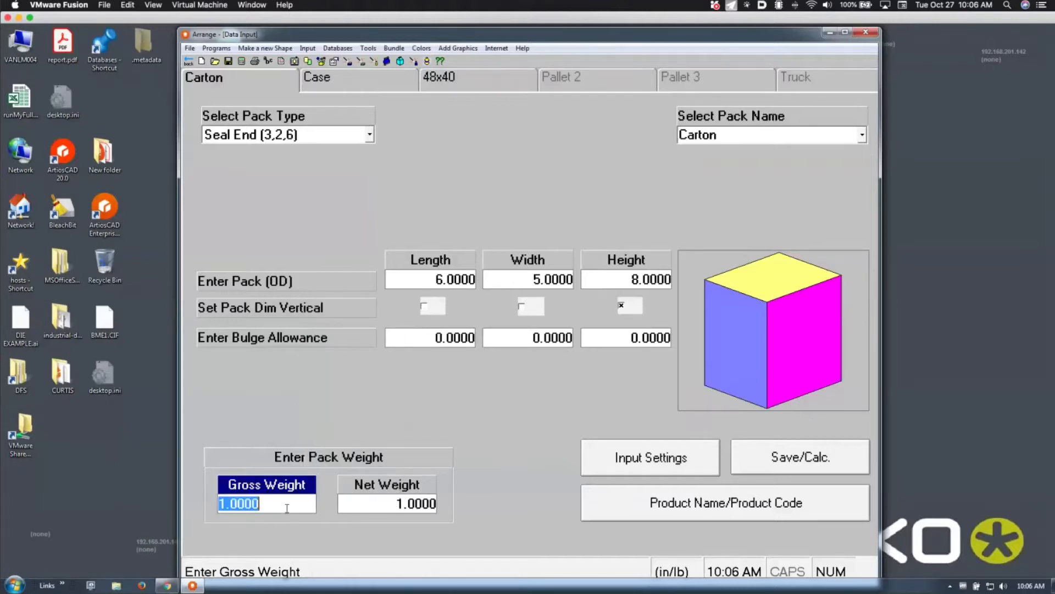
pyautogui.write('2.25')
pyautogui.press('Tab')
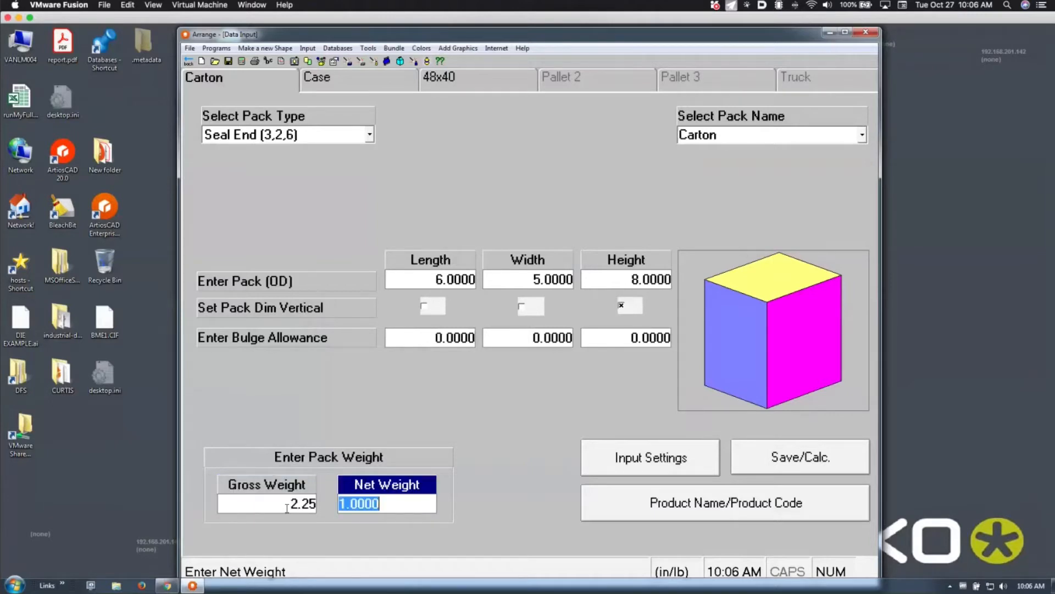
pyautogui.write('2')
pyautogui.press('Tab')
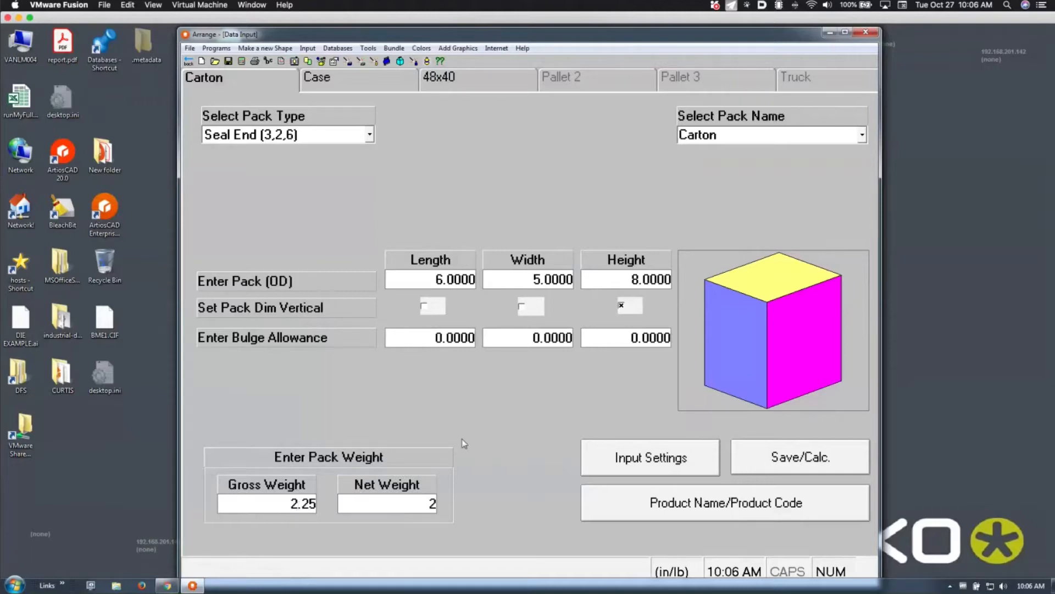
pyautogui.click(367, 86)
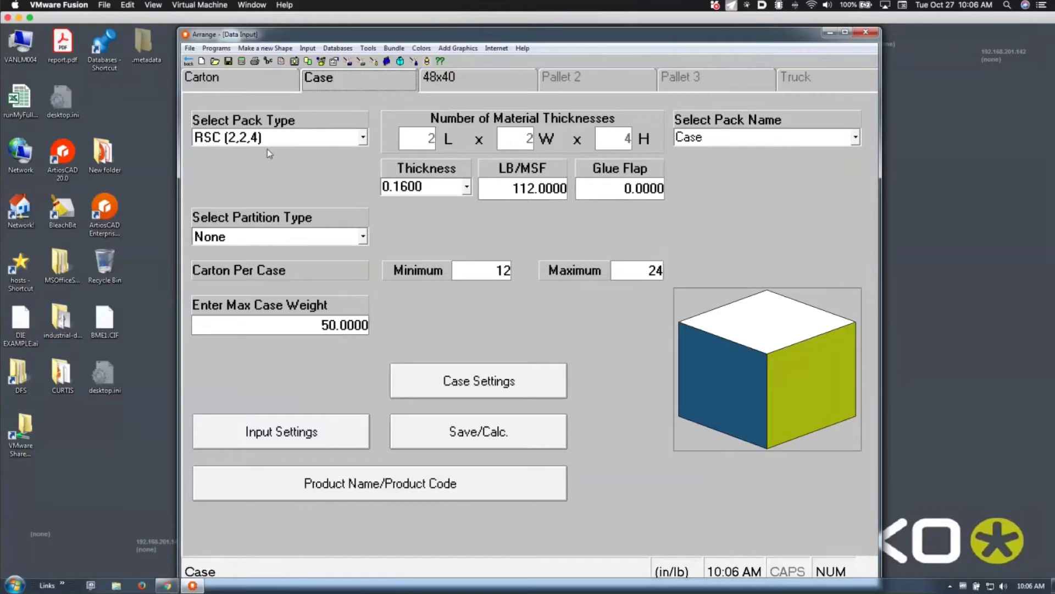
pyautogui.click(363, 236)
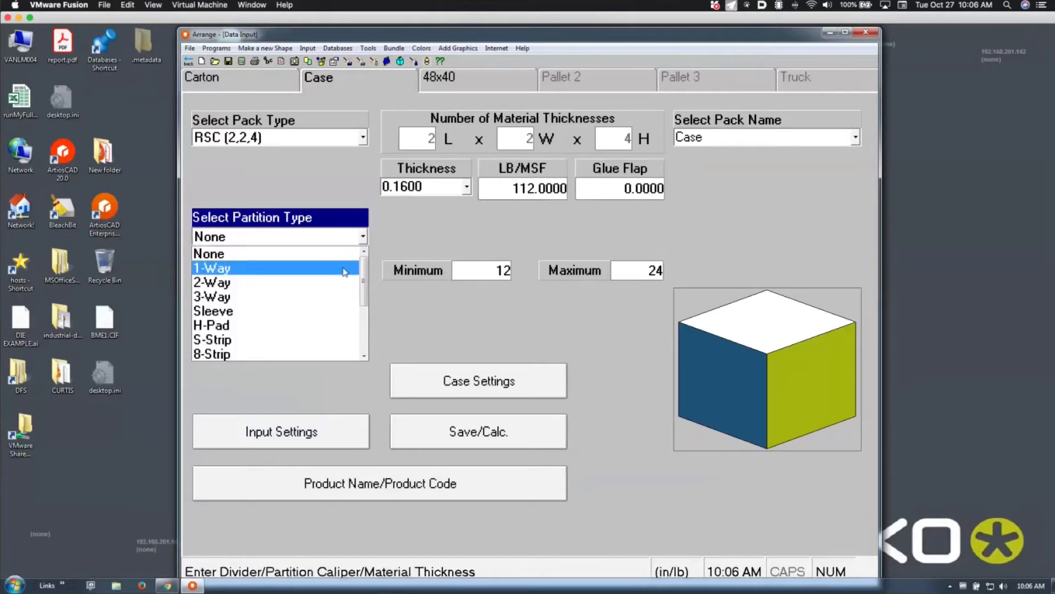
pyautogui.click(456, 234)
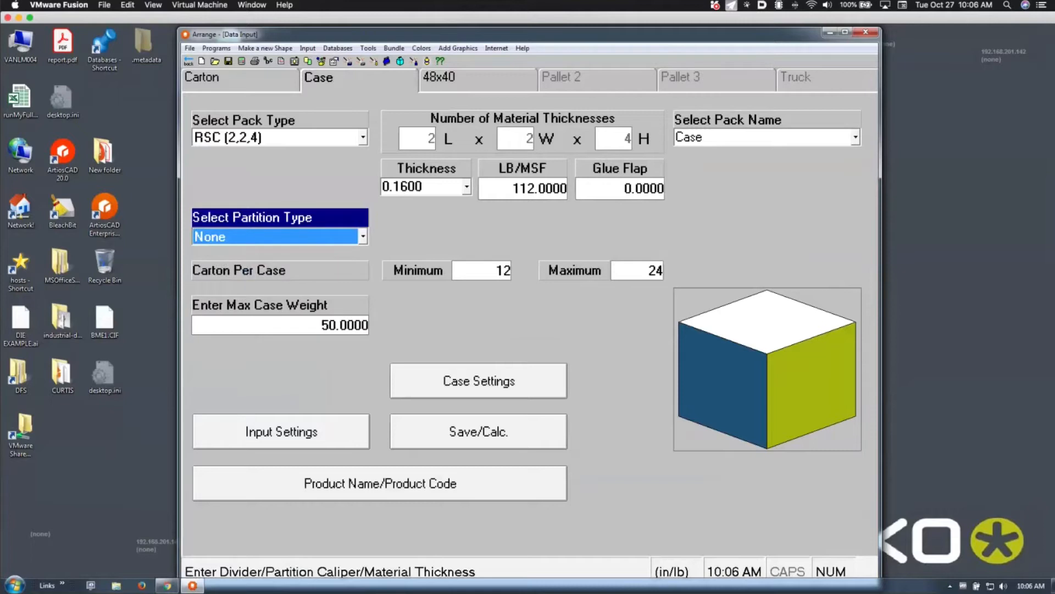
pyautogui.click(481, 272)
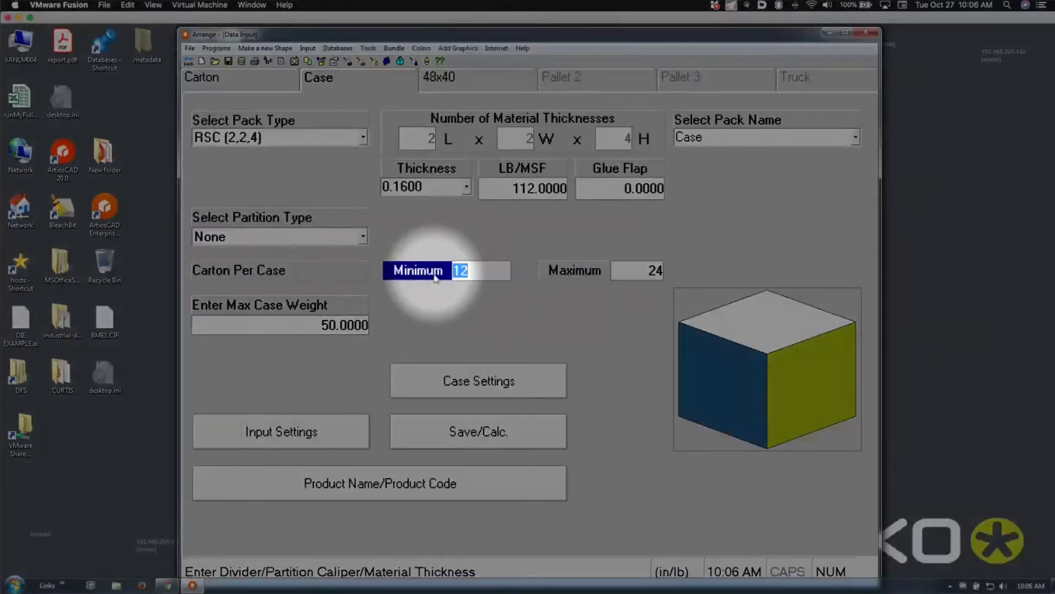
pyautogui.click(631, 270)
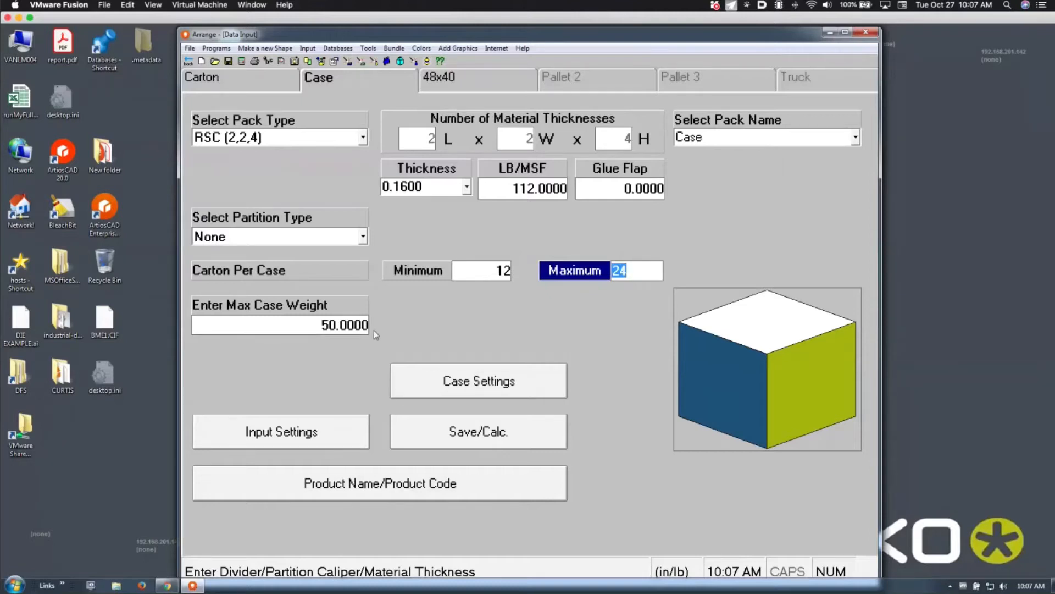
pyautogui.click(360, 330)
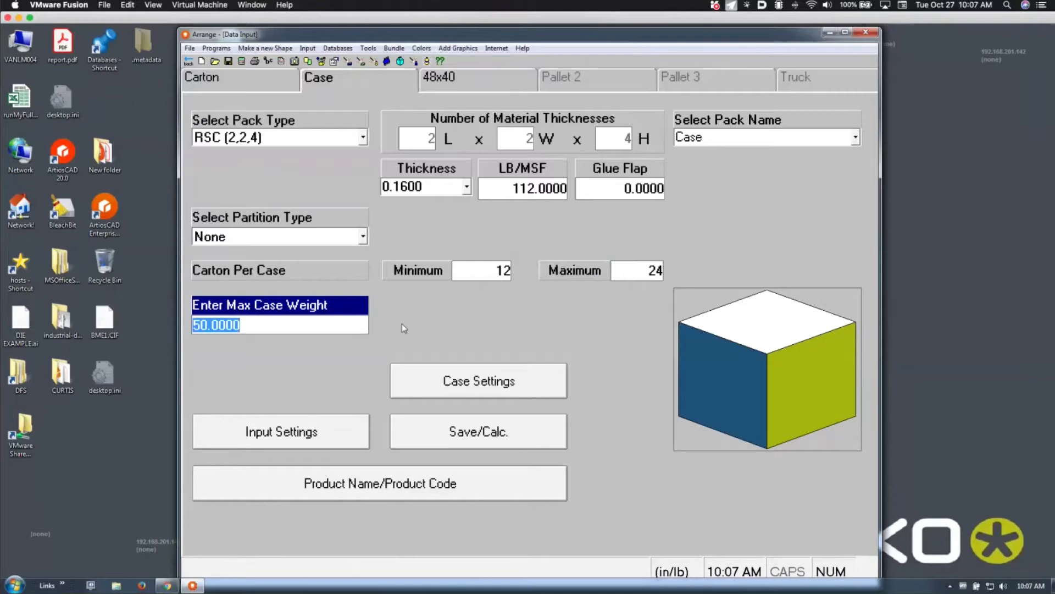
# Keep the 48x40 US GMA 4-Way pallet base and calculate 18 cases, 216 cartons per load
pyautogui.click(480, 86)
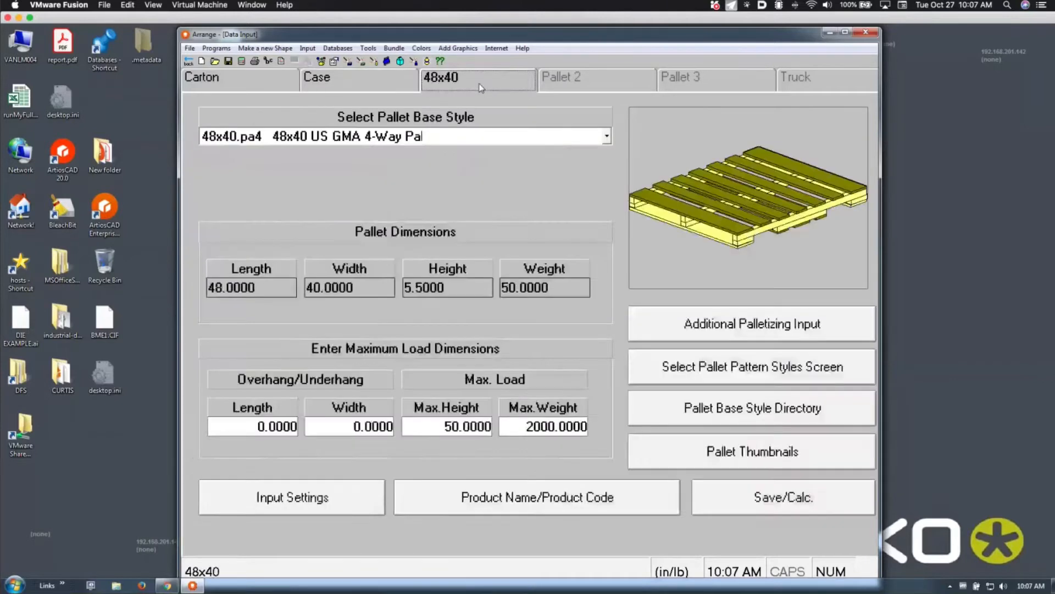
pyautogui.click(453, 141)
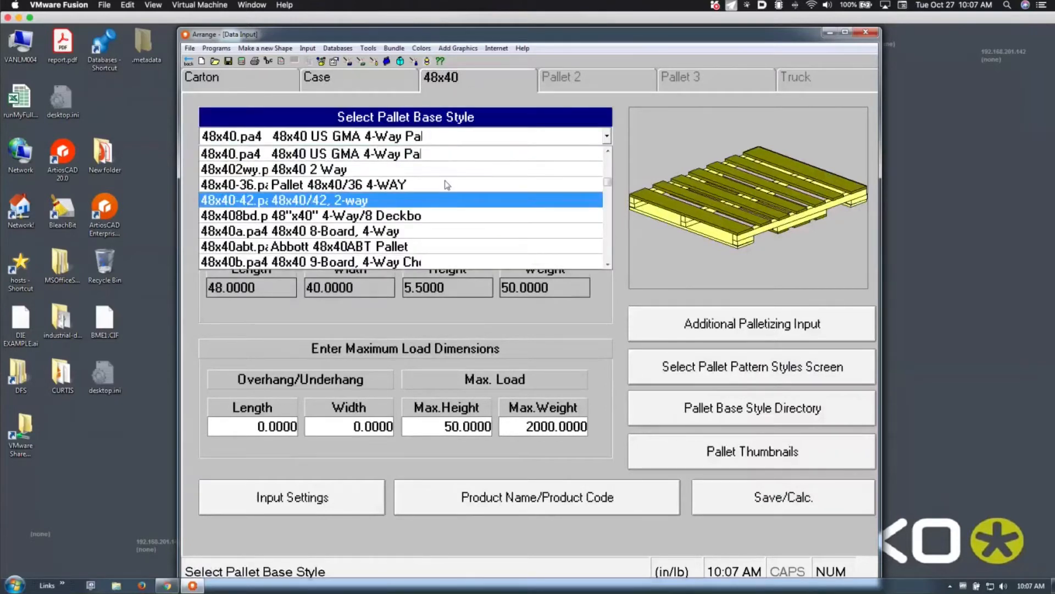
pyautogui.click(255, 315)
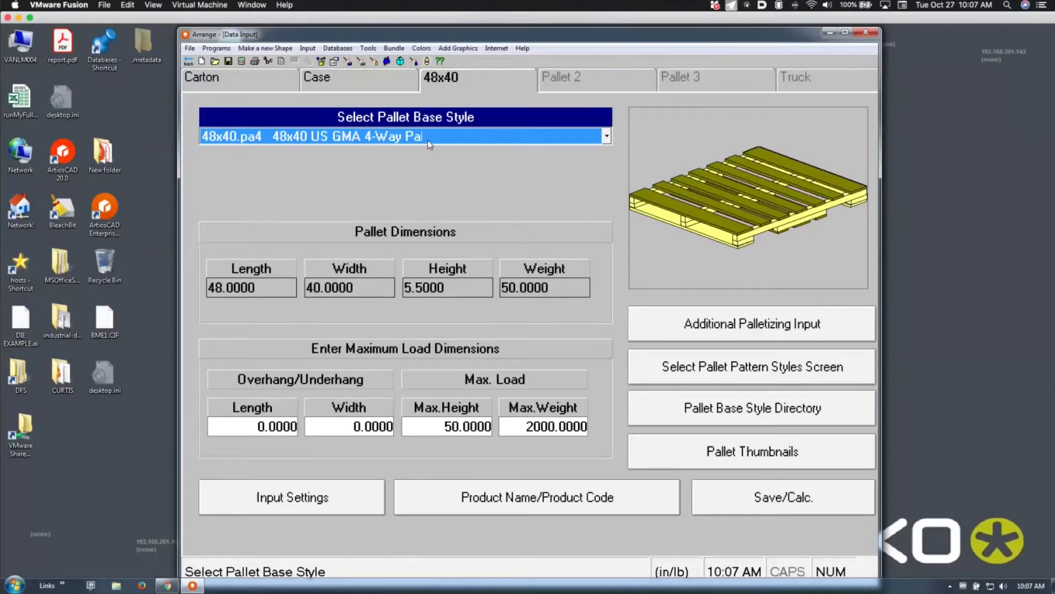
pyautogui.click(241, 61)
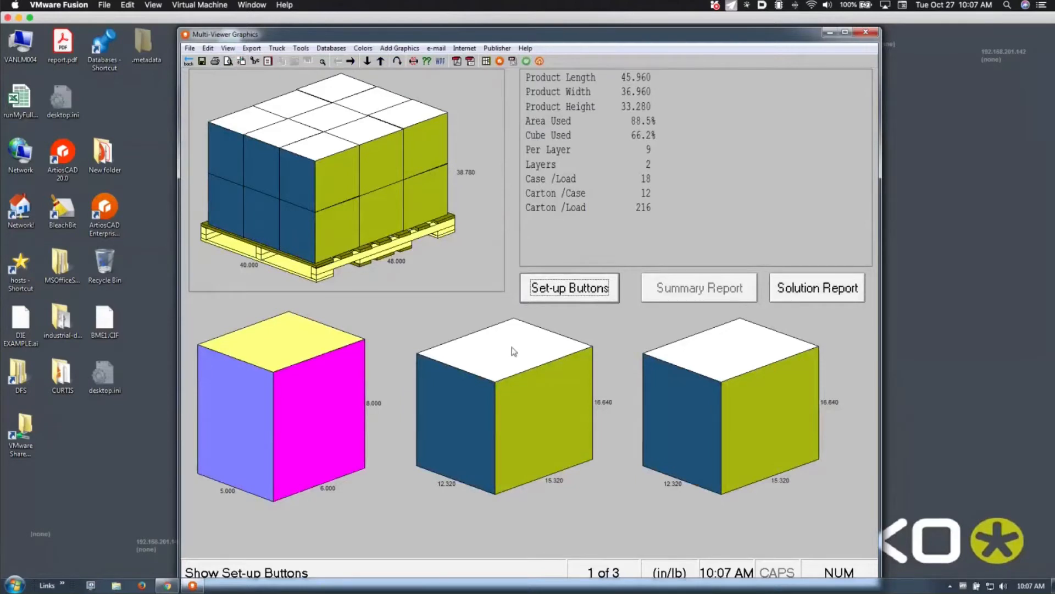
# Turn on Lift Cover for the middle case view to reveal the cartons packed inside
pyautogui.click(526, 411)
pyautogui.rightClick(526, 414)
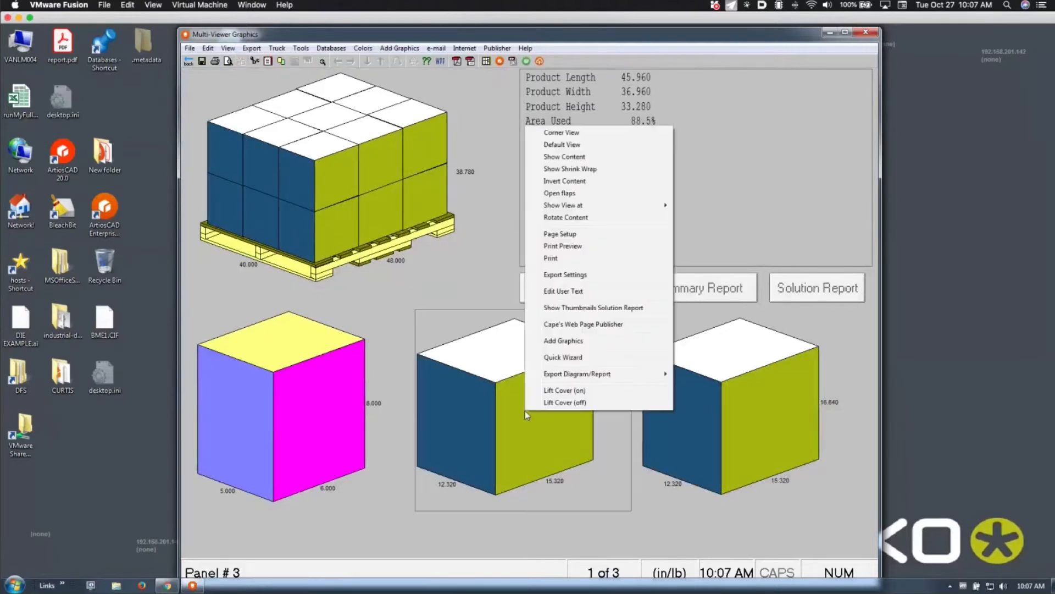
pyautogui.click(546, 392)
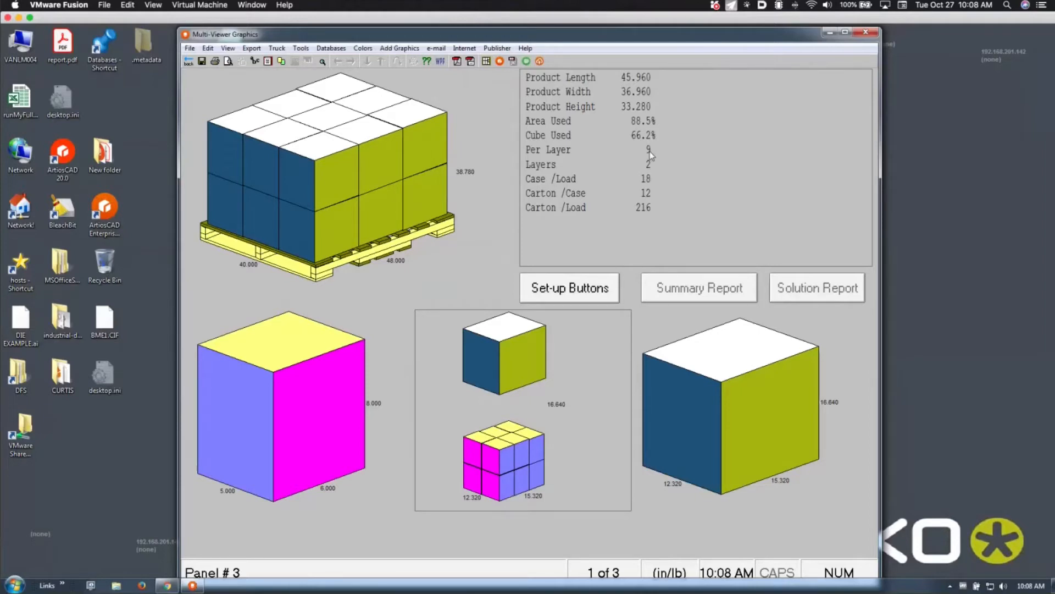
pyautogui.click(642, 137)
pyautogui.click(671, 492)
# Set the case Max (OD) Height to 10 in Case Settings and run the calculation
pyautogui.click(189, 62)
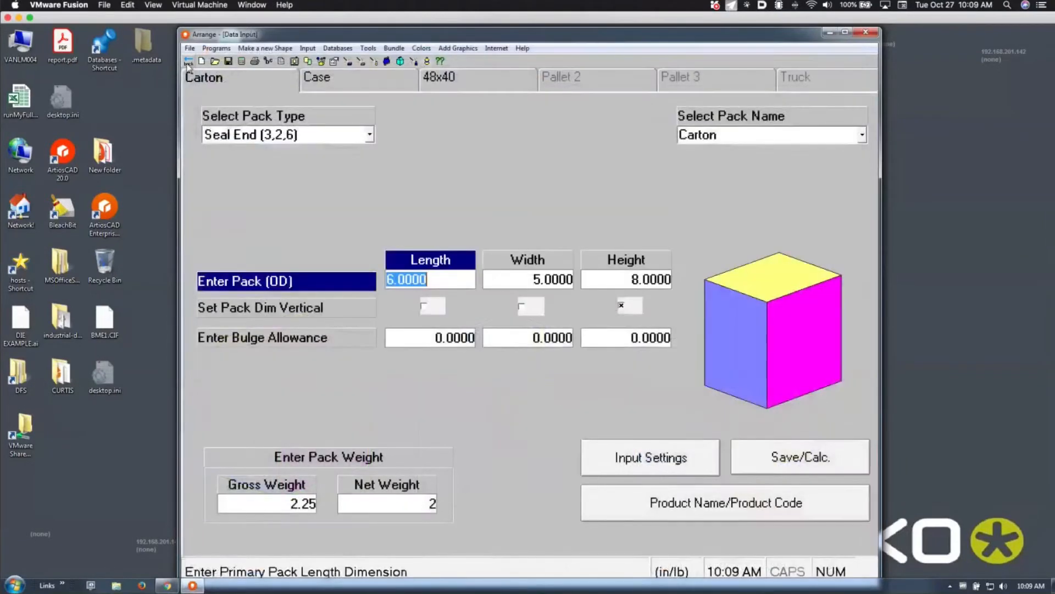
pyautogui.click(306, 77)
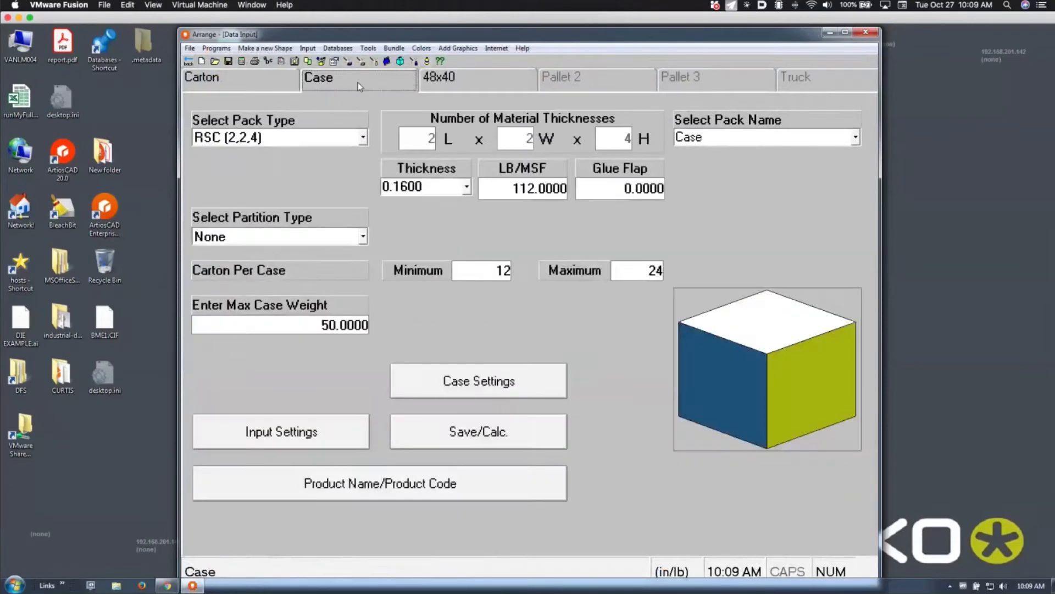
pyautogui.click(474, 390)
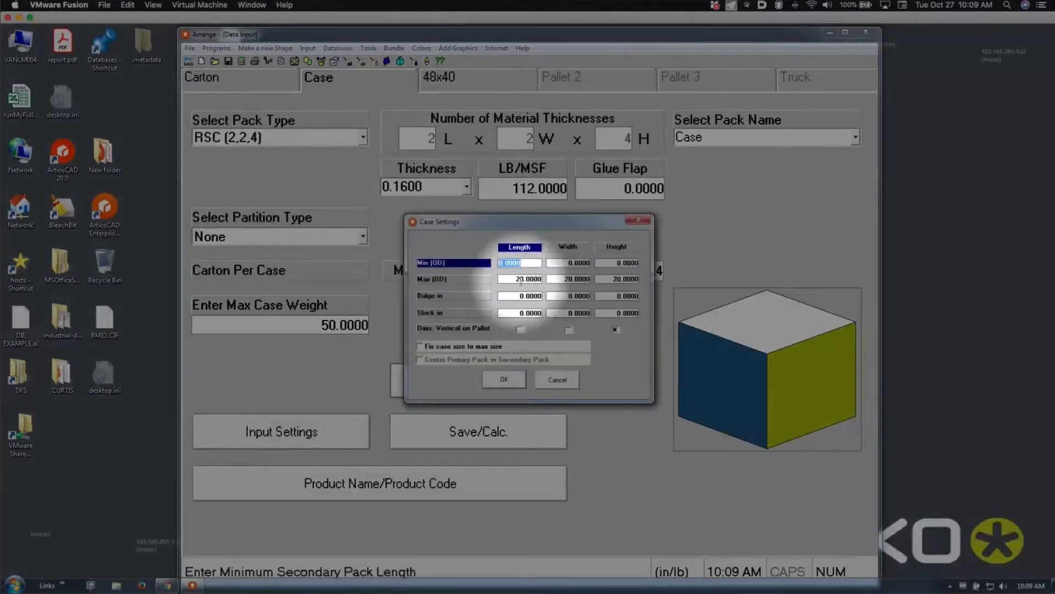
pyautogui.click(521, 279)
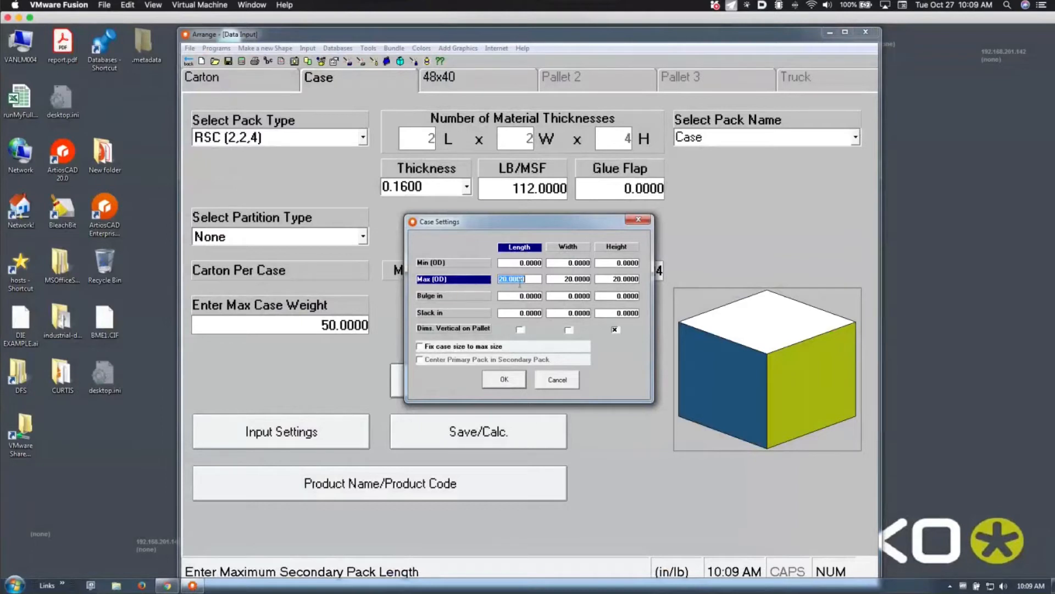
pyautogui.click(552, 279)
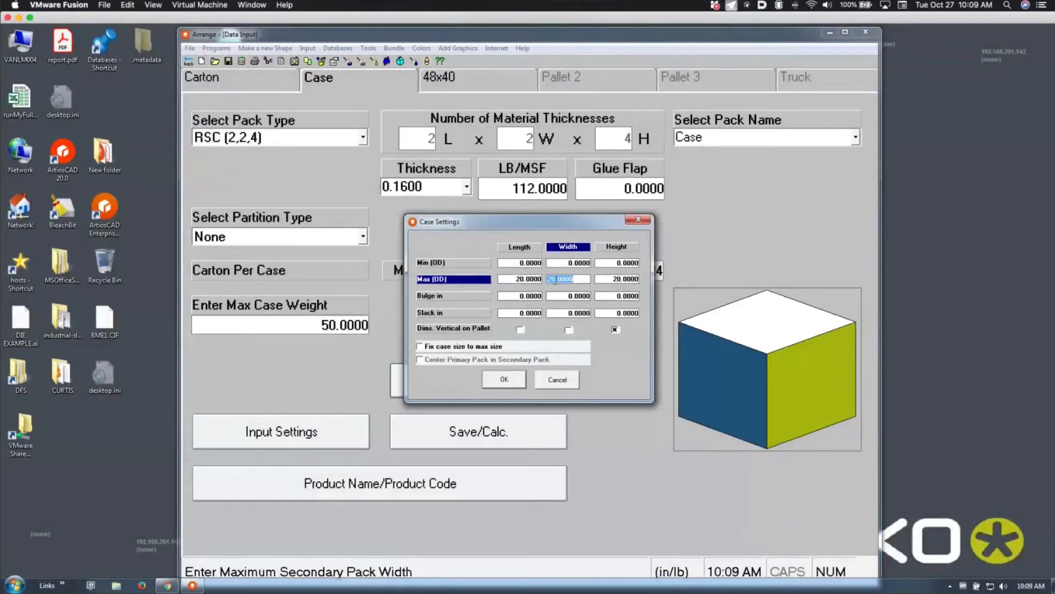
pyautogui.click(625, 280)
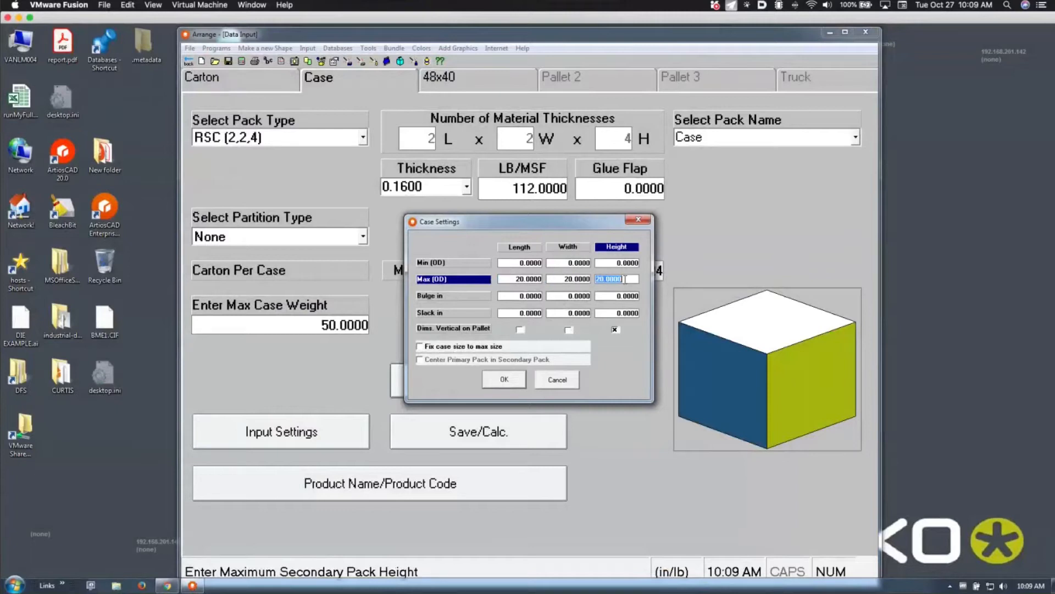
pyautogui.write('10')
pyautogui.press('Tab')
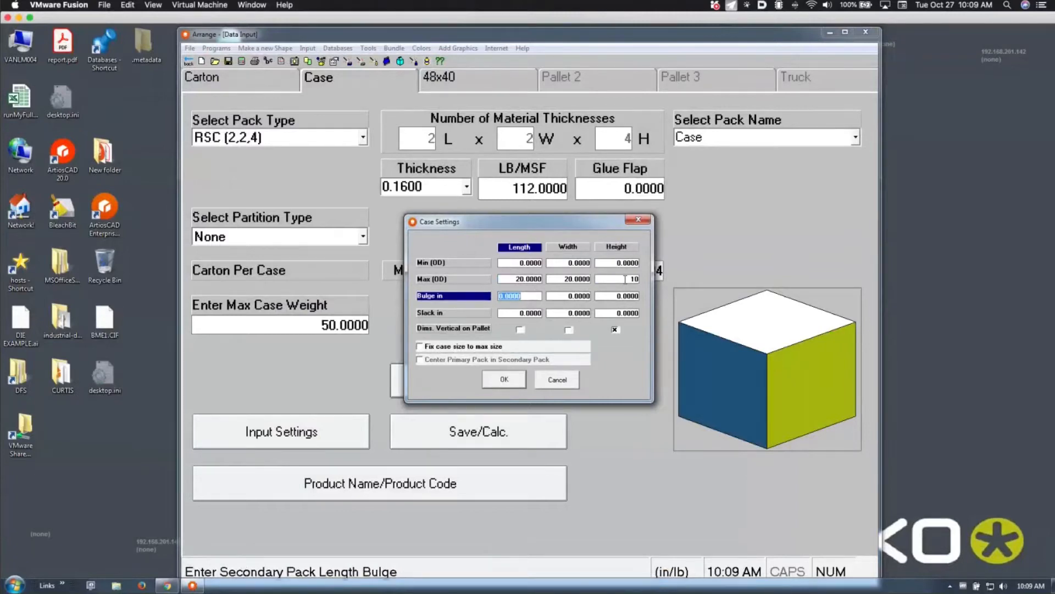
pyautogui.click(508, 382)
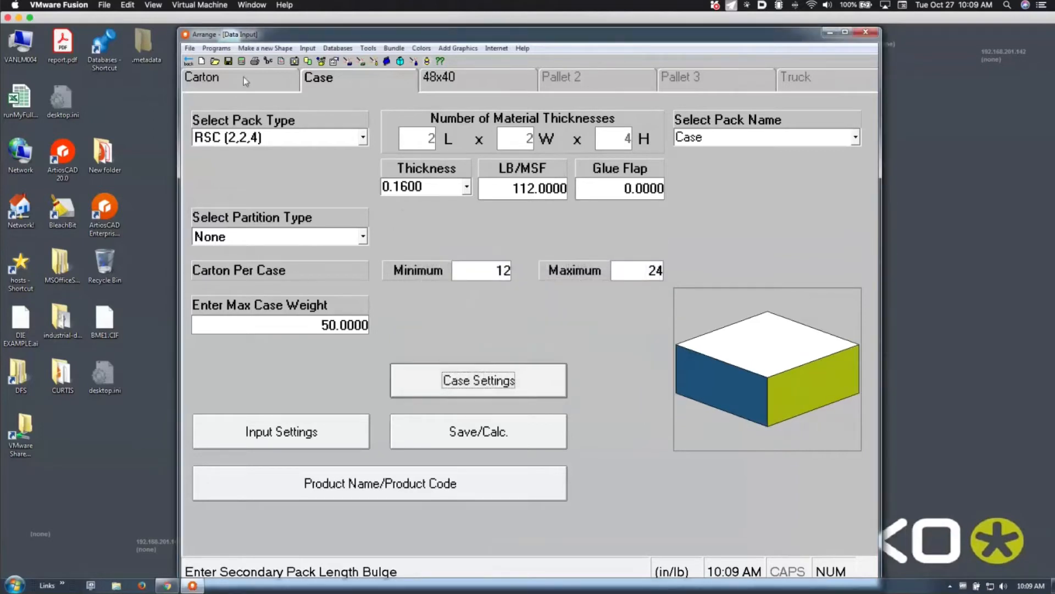
pyautogui.click(241, 62)
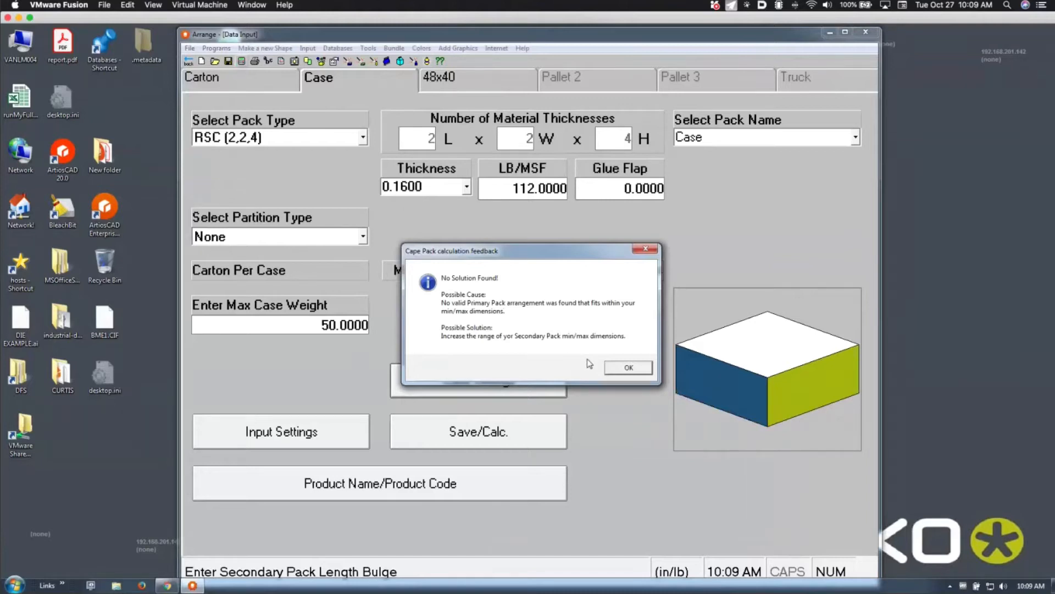
# Dismiss the no-solution message and set the maximum case length and width to 30 each
pyautogui.click(610, 369)
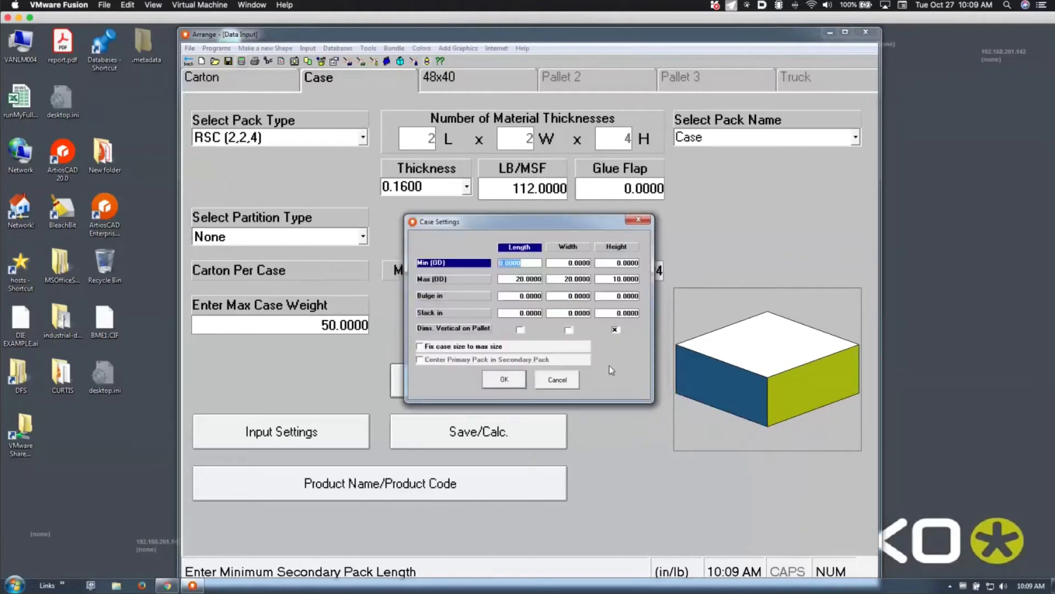
pyautogui.click(520, 279)
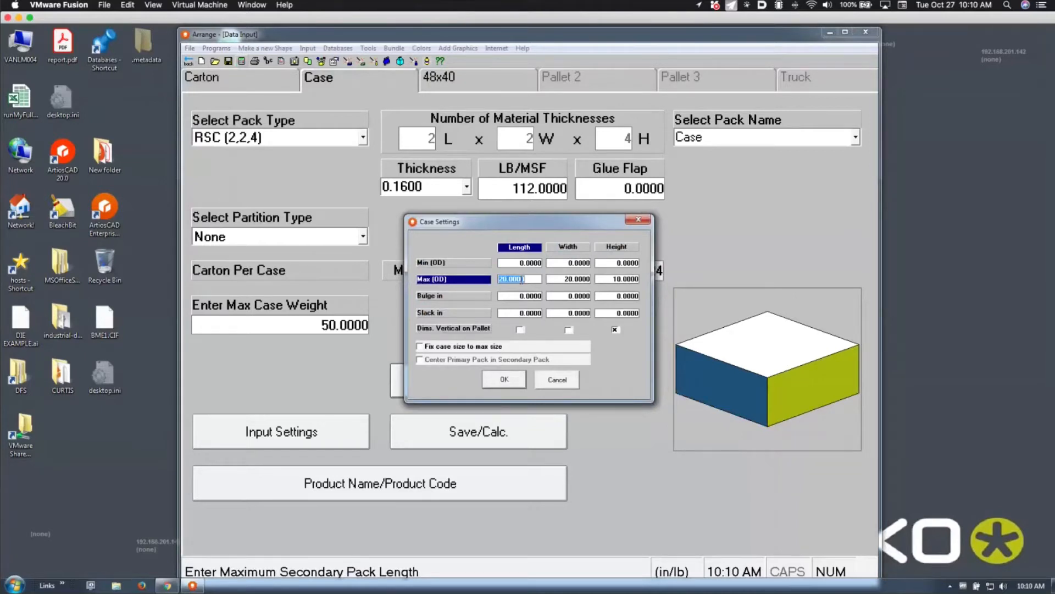
pyautogui.write('30')
pyautogui.press('Tab')
pyautogui.write('30')
pyautogui.press('Tab')
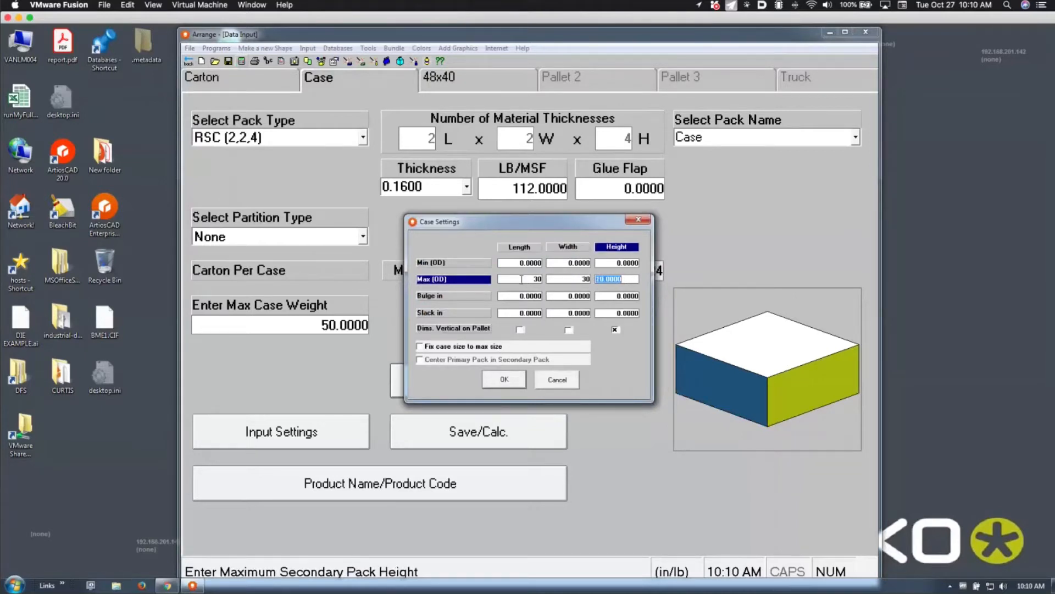
pyautogui.click(504, 379)
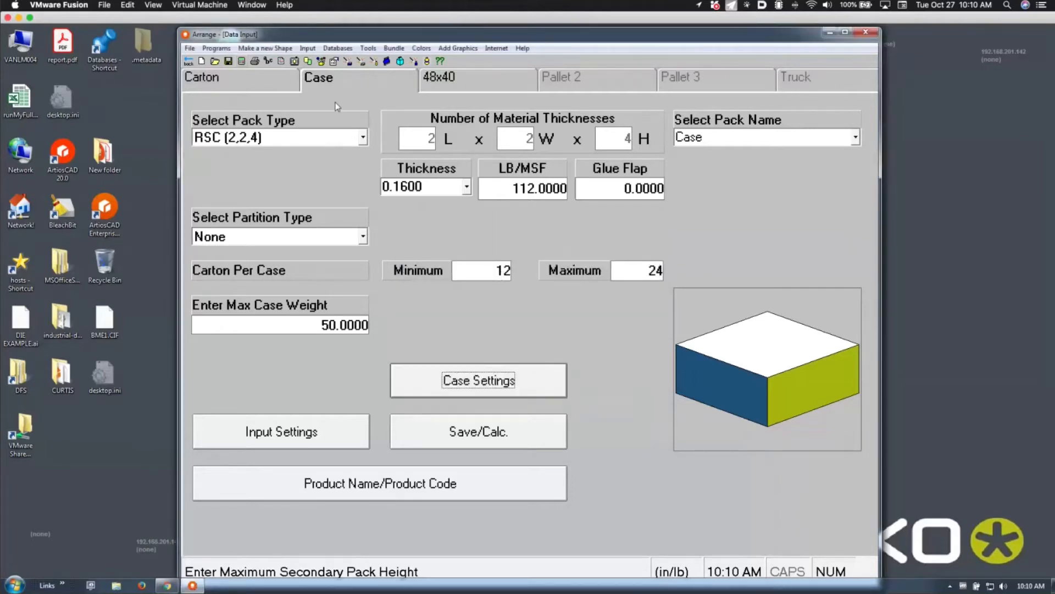
# Calculate the load (20 cases, 240 cartons) and lift the cover on the third preview's case
pyautogui.click(242, 61)
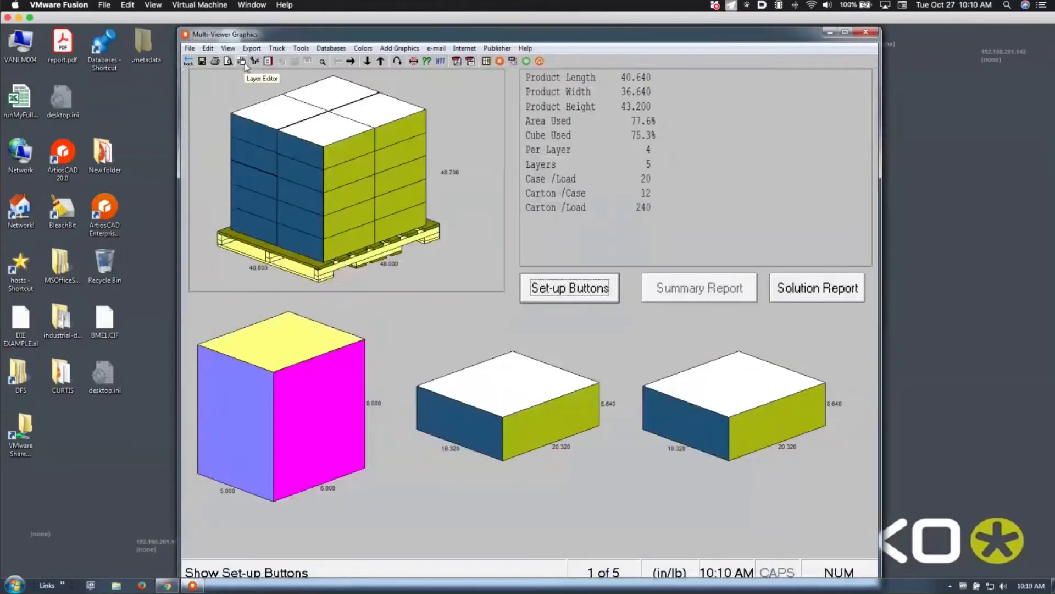
pyautogui.rightClick(549, 406)
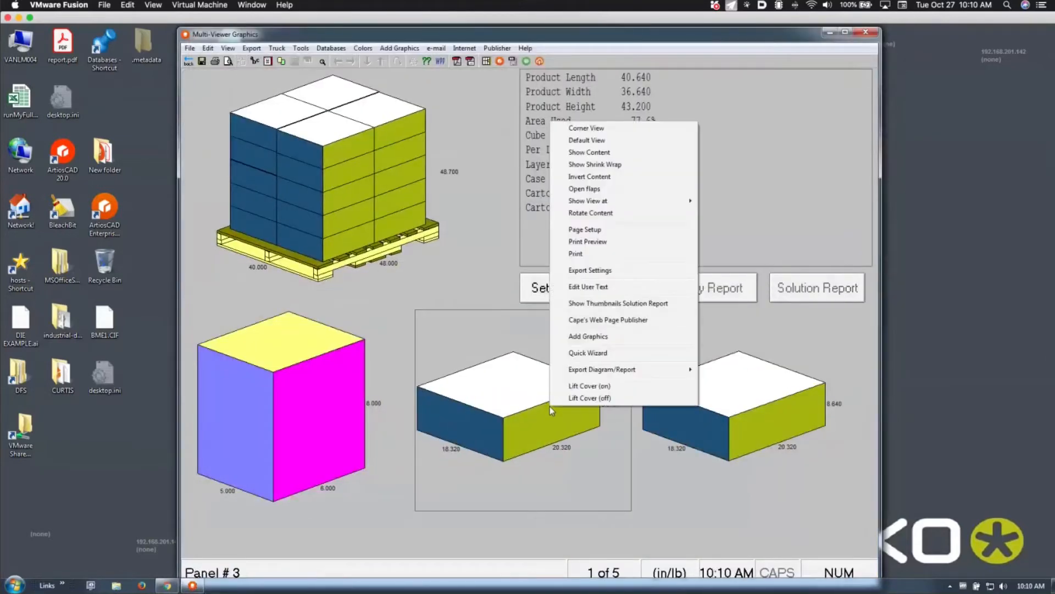
pyautogui.click(586, 386)
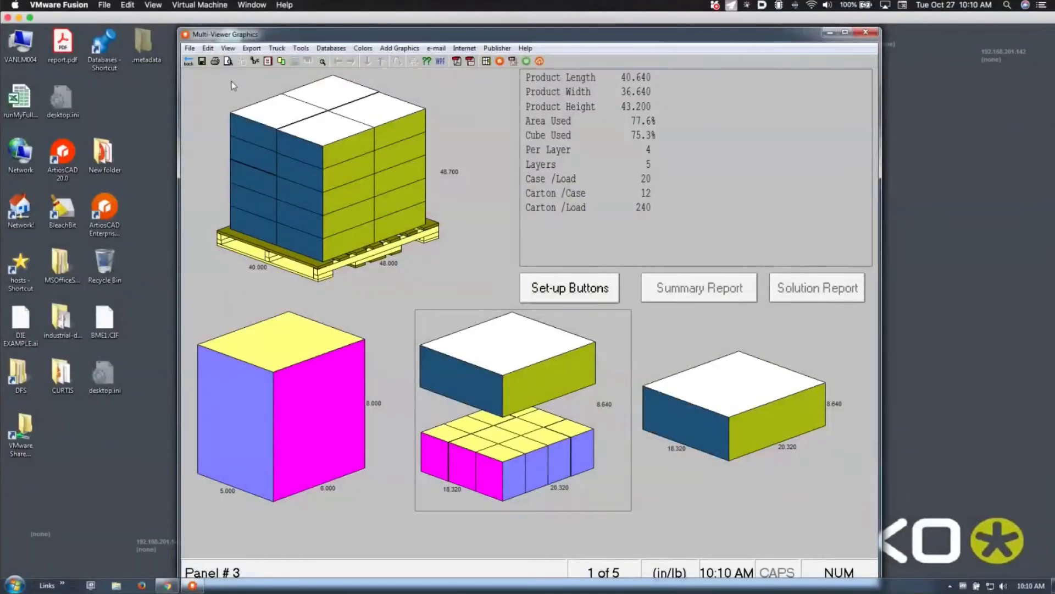
# Raise the case's maximum height to 20 in Case Settings and recalculate
pyautogui.click(188, 65)
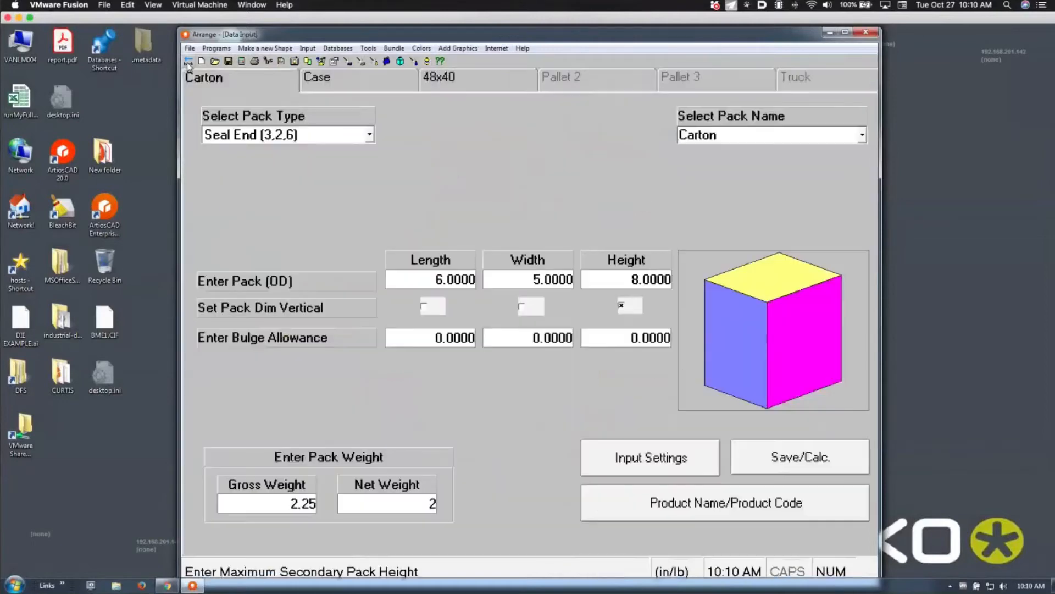
pyautogui.click(373, 87)
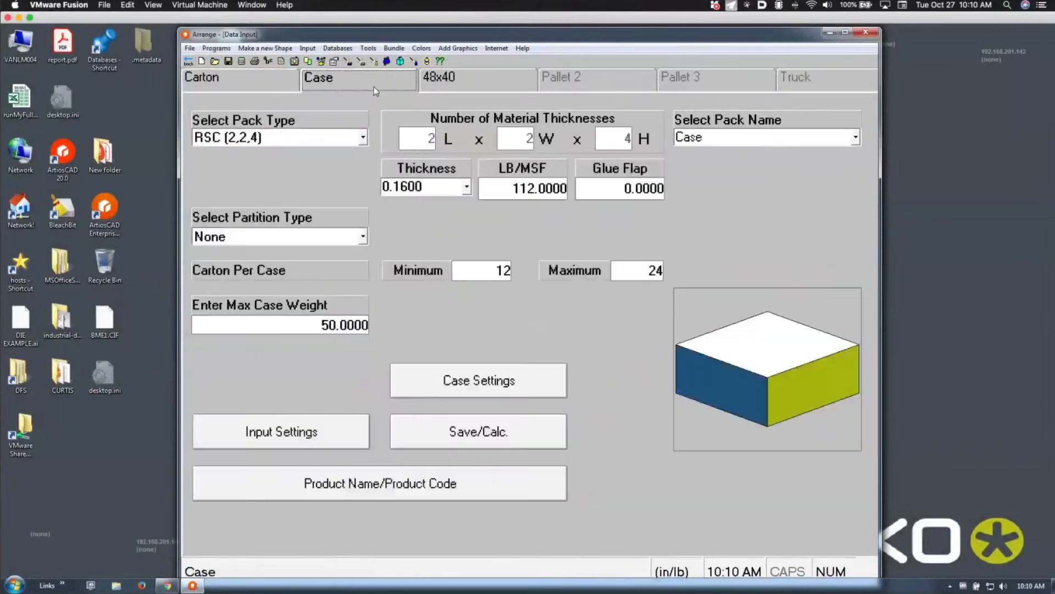
pyautogui.click(511, 383)
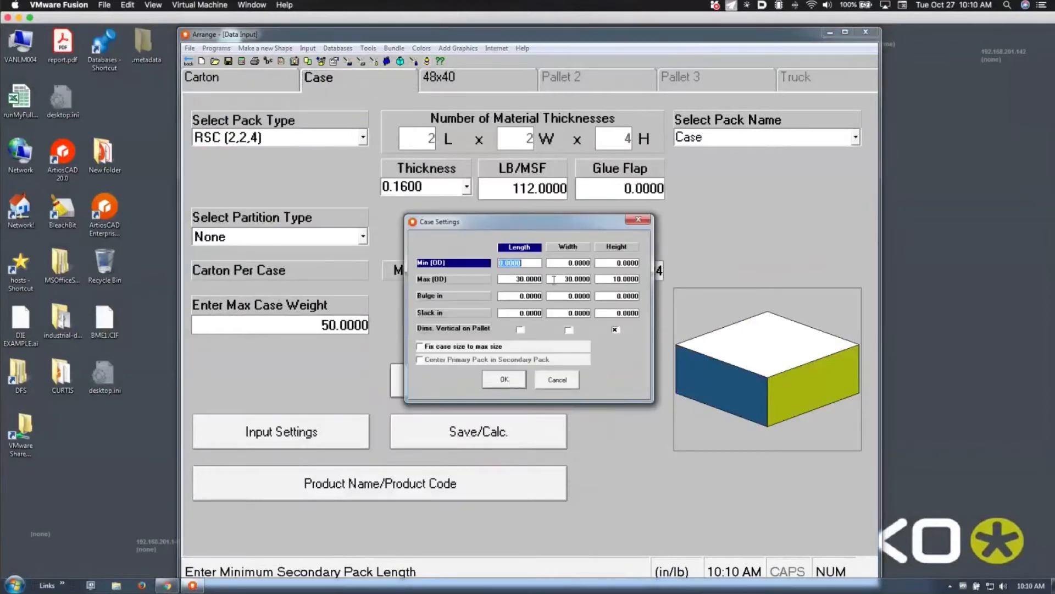
pyautogui.click(615, 279)
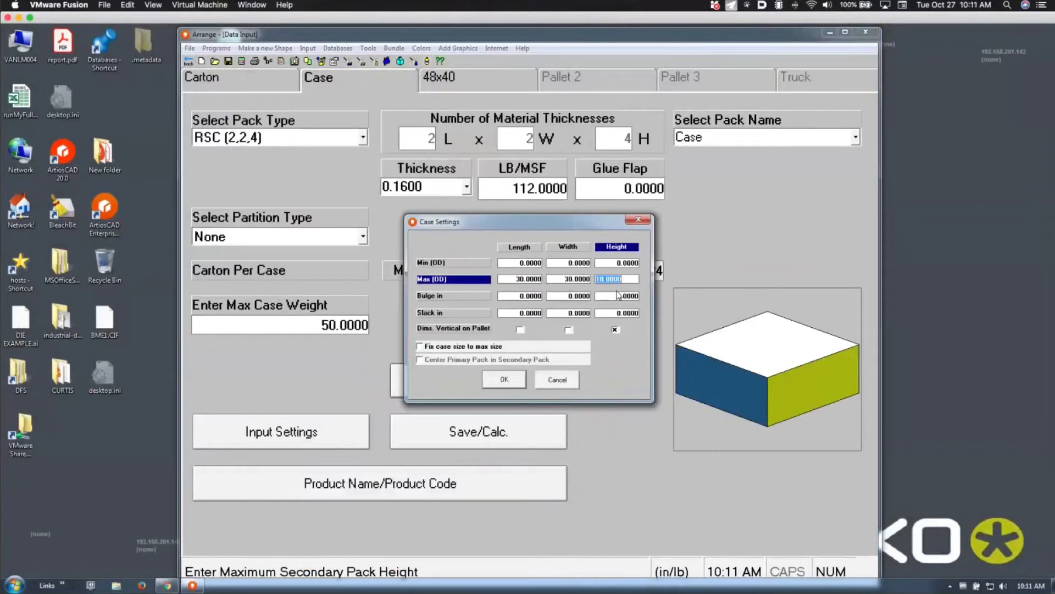
pyautogui.press('Tab')
pyautogui.click(503, 380)
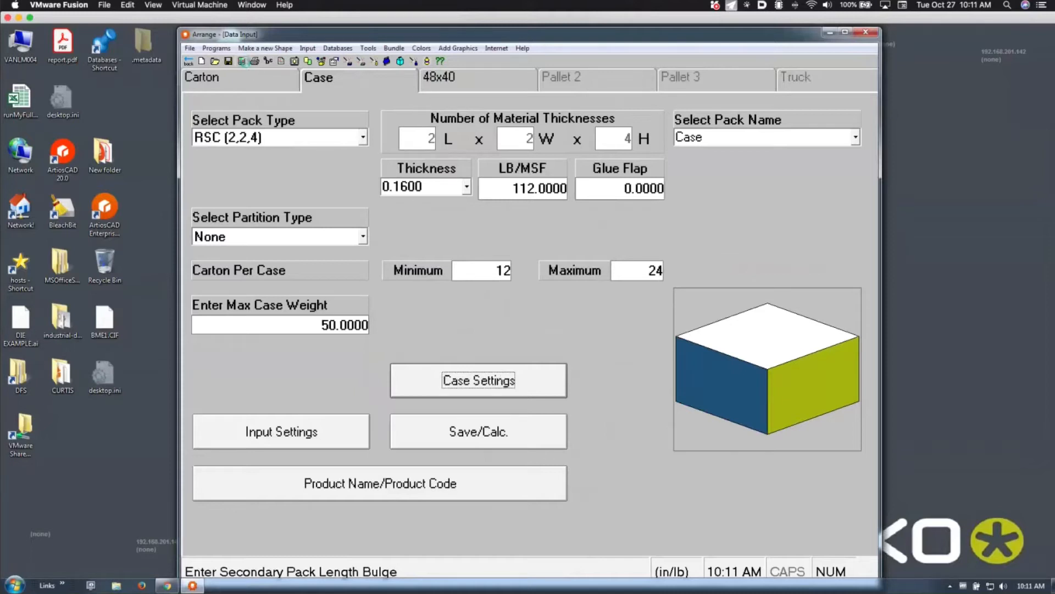
pyautogui.click(242, 61)
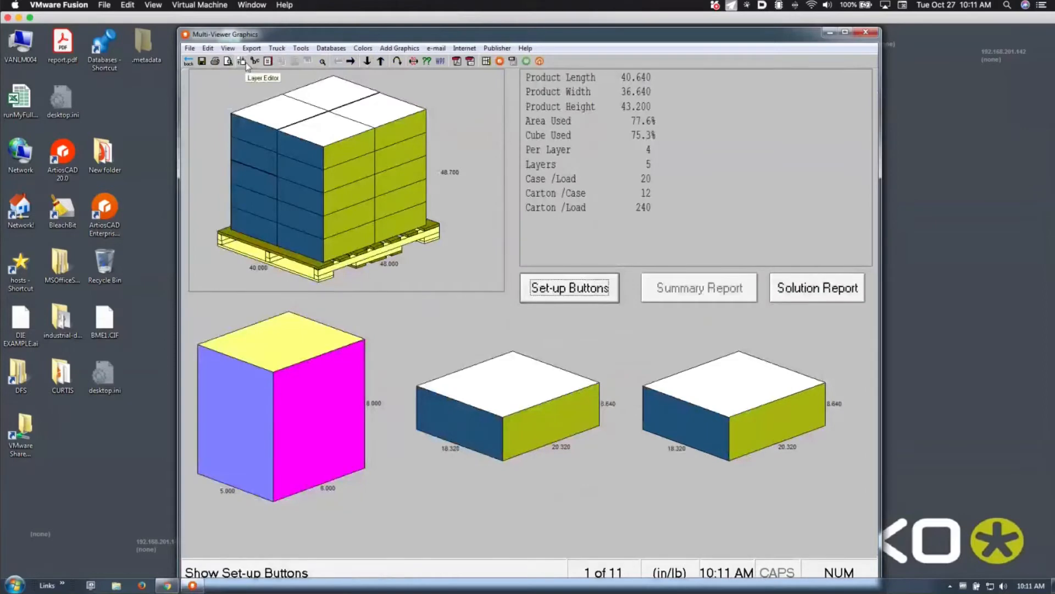
# Allow the case's length and width to stand vertical on the pallet
pyautogui.click(189, 62)
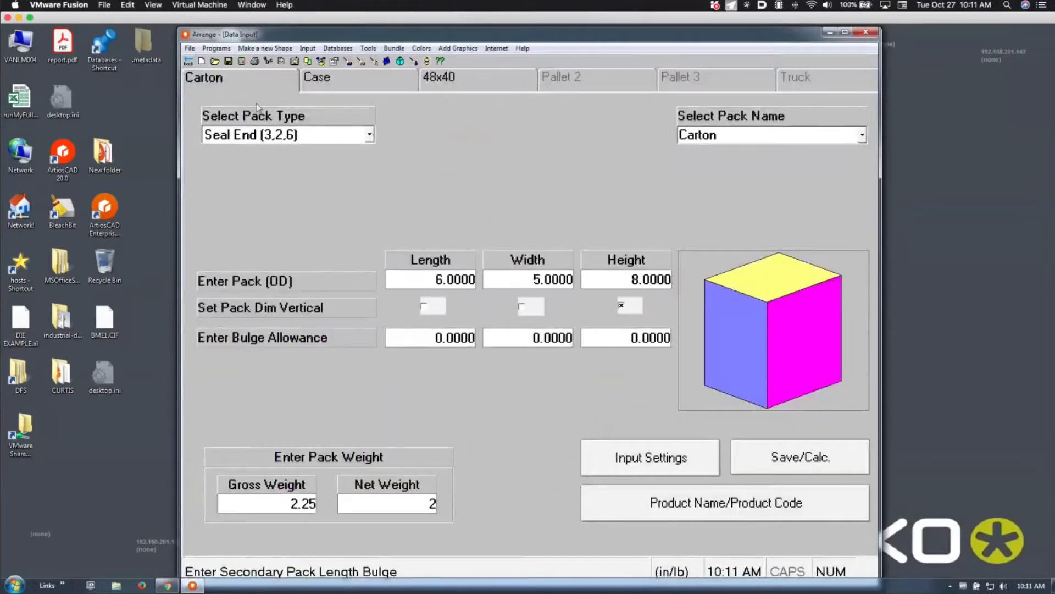
pyautogui.click(310, 78)
pyautogui.click(515, 378)
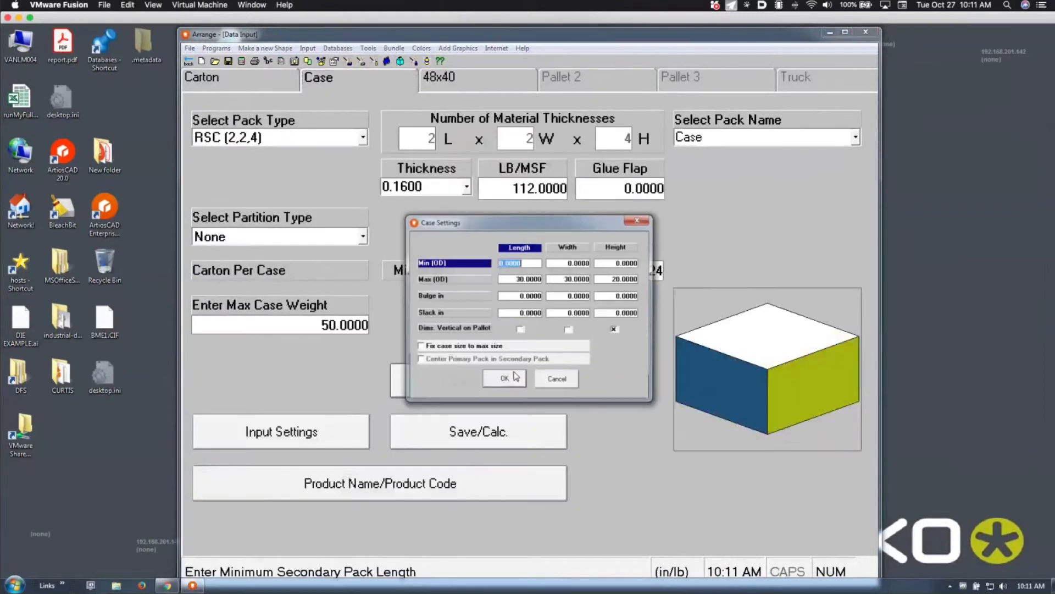
pyautogui.click(619, 279)
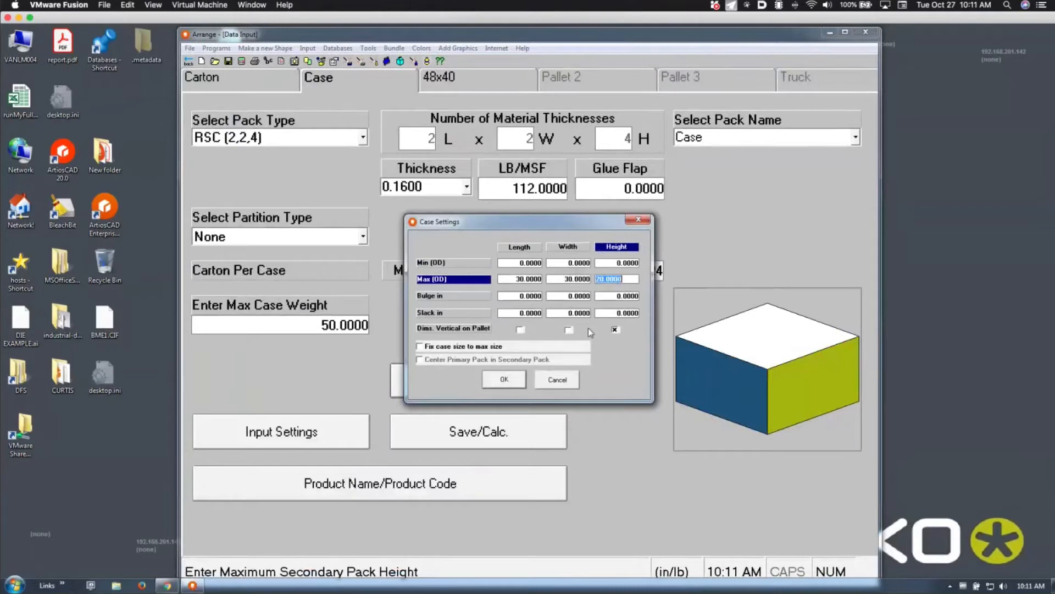
pyautogui.click(569, 330)
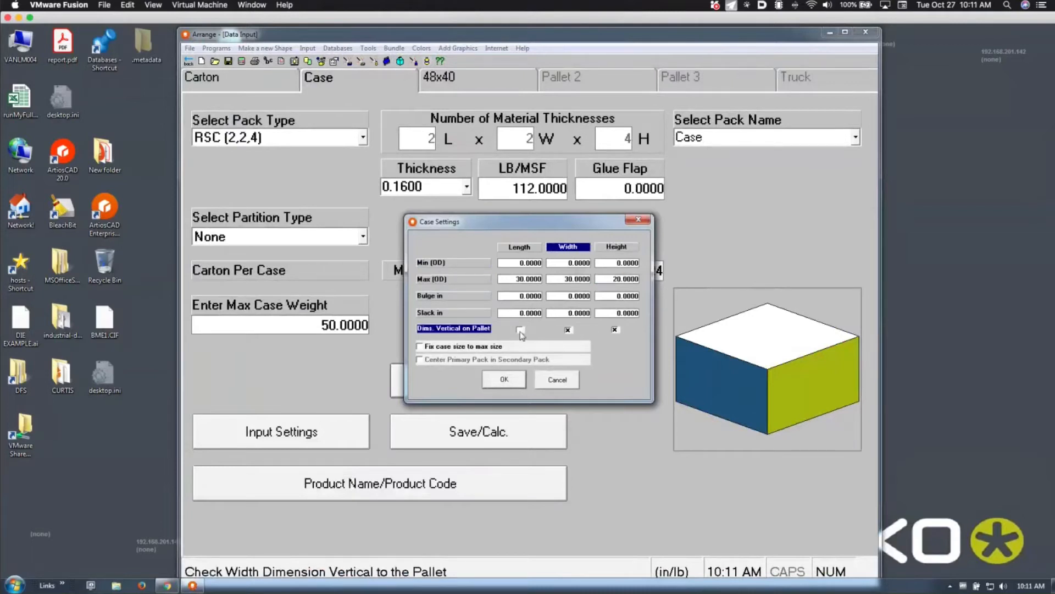
pyautogui.click(520, 330)
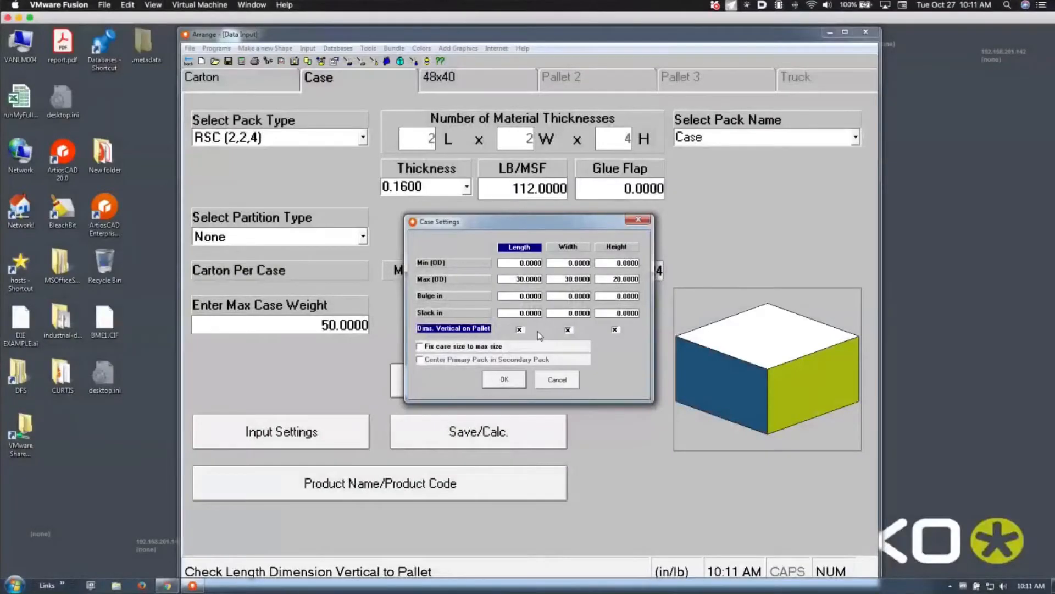
pyautogui.click(510, 380)
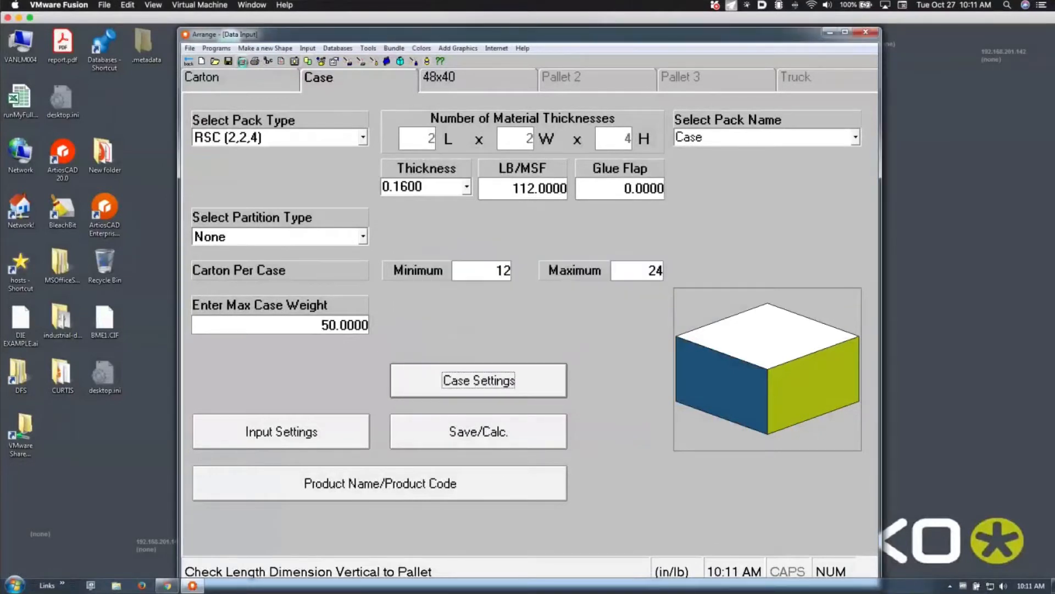
# Recalculate to get 33 solutions (16 cases, 256 cartons), then return to the 48x40 pallet settings
pyautogui.click(242, 61)
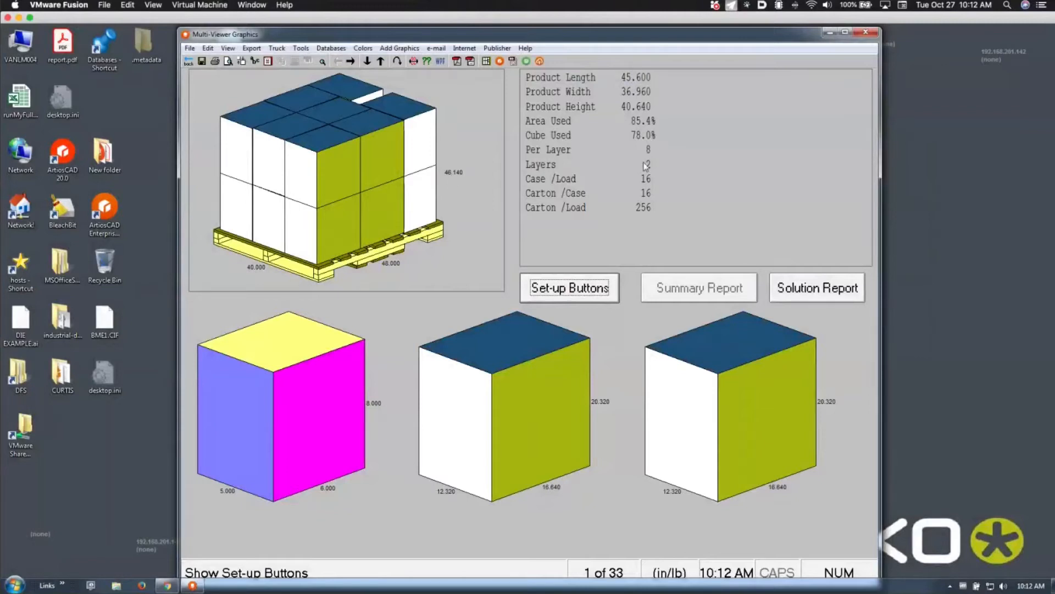
pyautogui.click(188, 61)
pyautogui.click(463, 78)
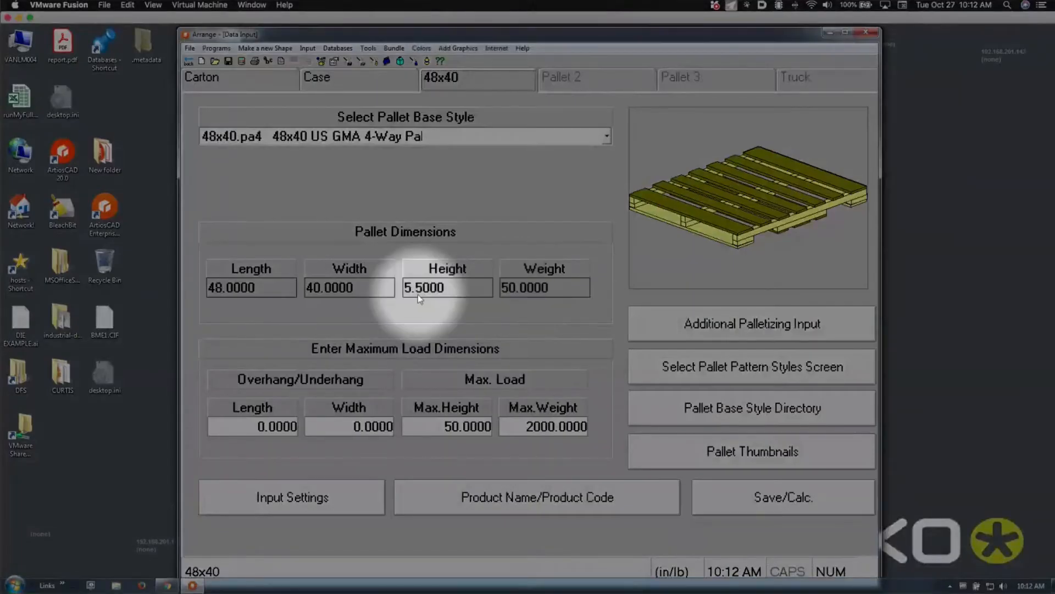
# Set the pallet's maximum load height to 72 and recalculate for 24 cases and 384 cartons
pyautogui.click(479, 426)
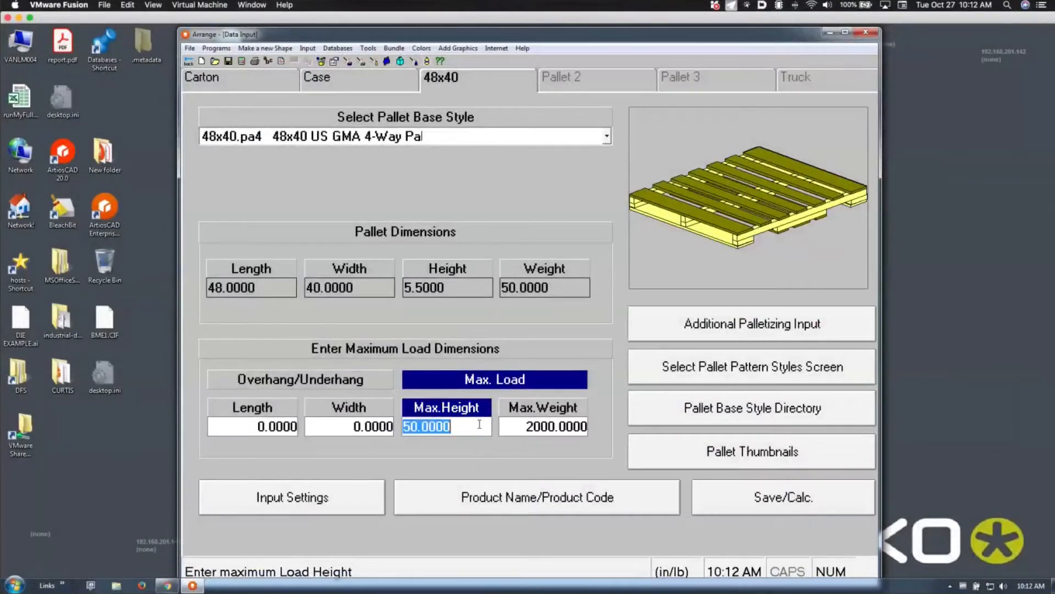
pyautogui.write('7')
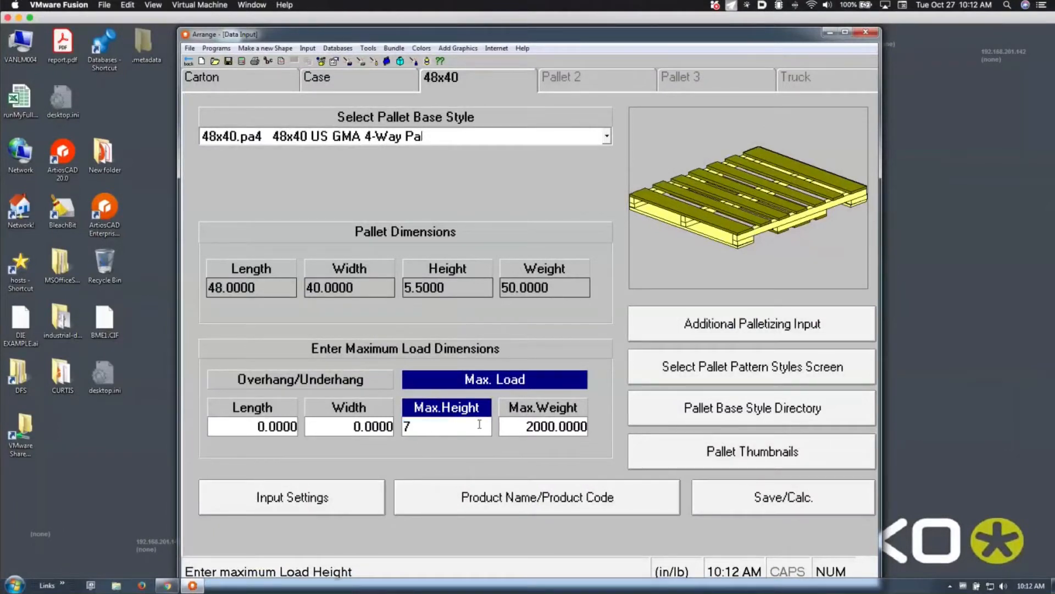
pyautogui.write('2')
pyautogui.press('Tab')
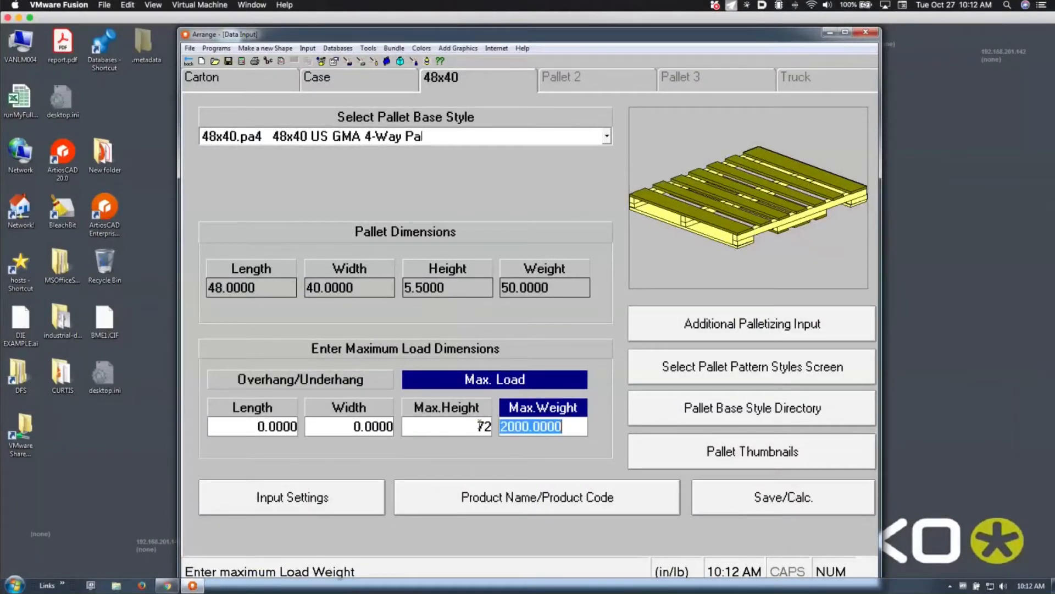
pyautogui.click(240, 60)
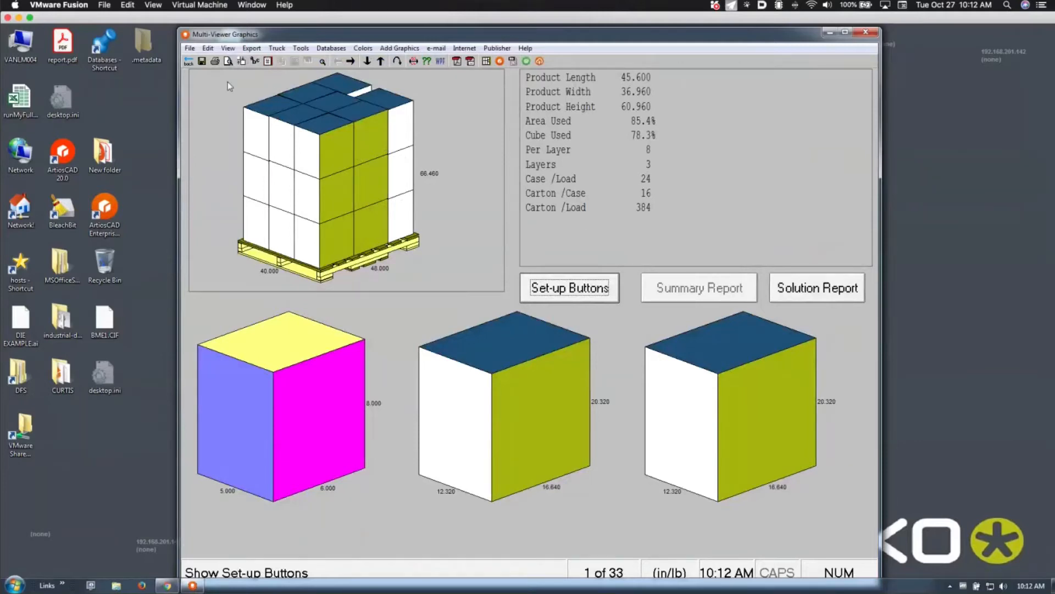
# Step forward to solution 3 of 33 and bring up the Numerical Solution Report
pyautogui.click(351, 62)
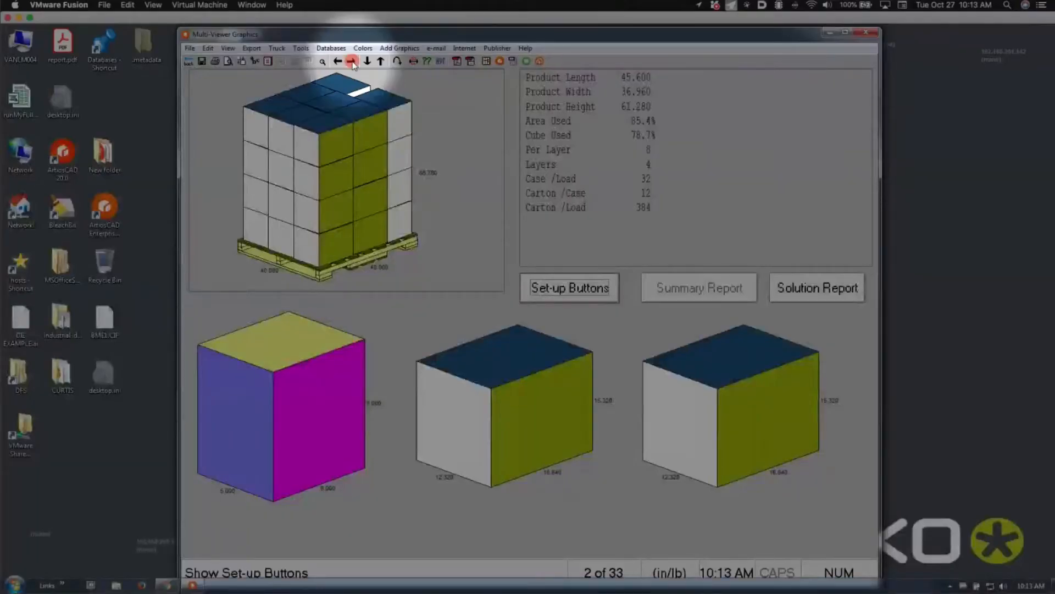
pyautogui.click(351, 62)
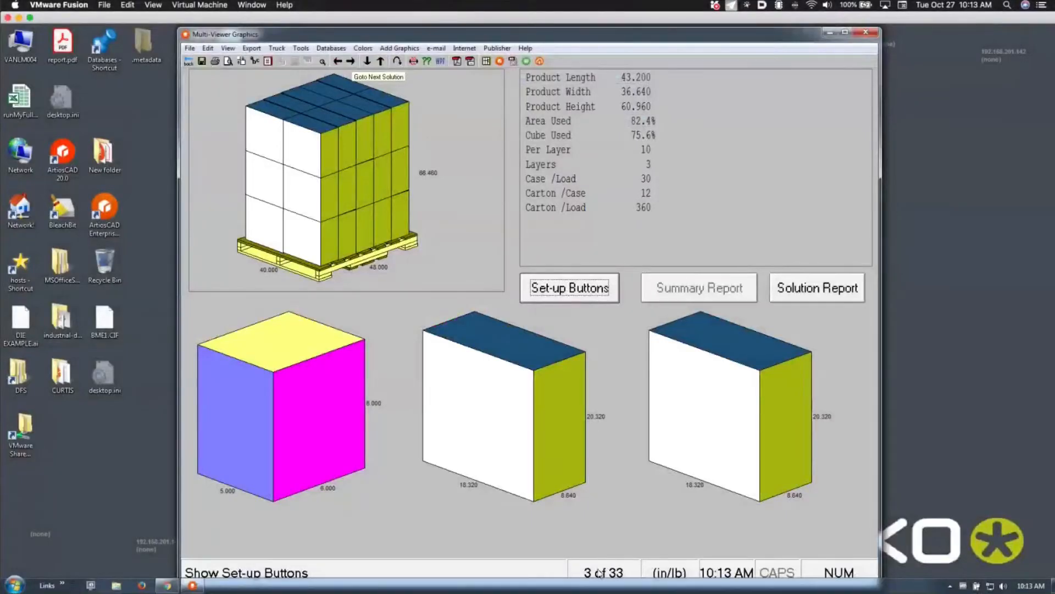
pyautogui.click(791, 287)
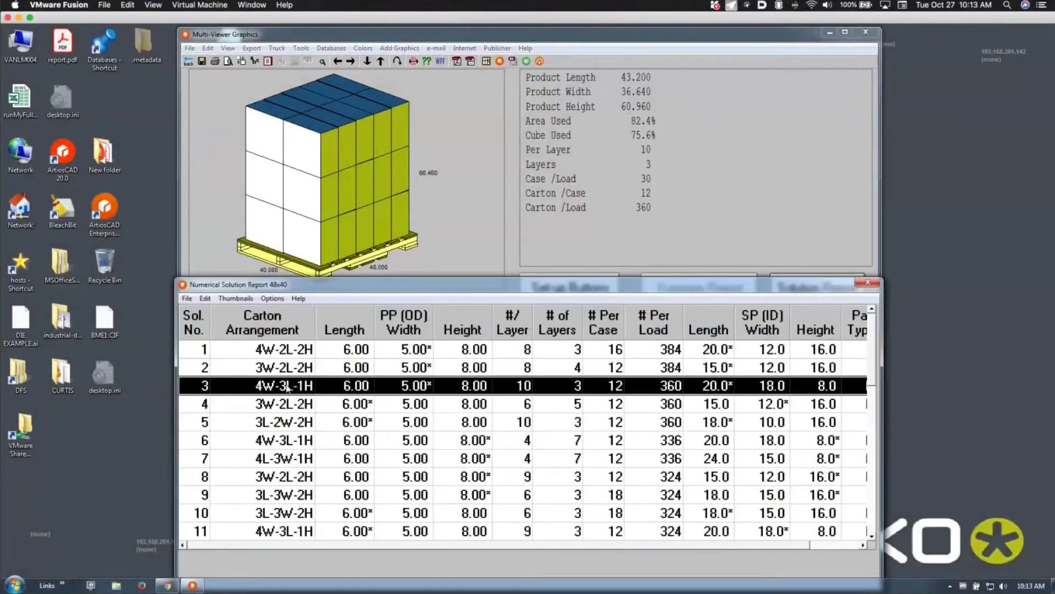
# Pick the 4W-2L-2H arrangement, try alternative pallet patterns, then step back toward solution 1
pyautogui.click(288, 350)
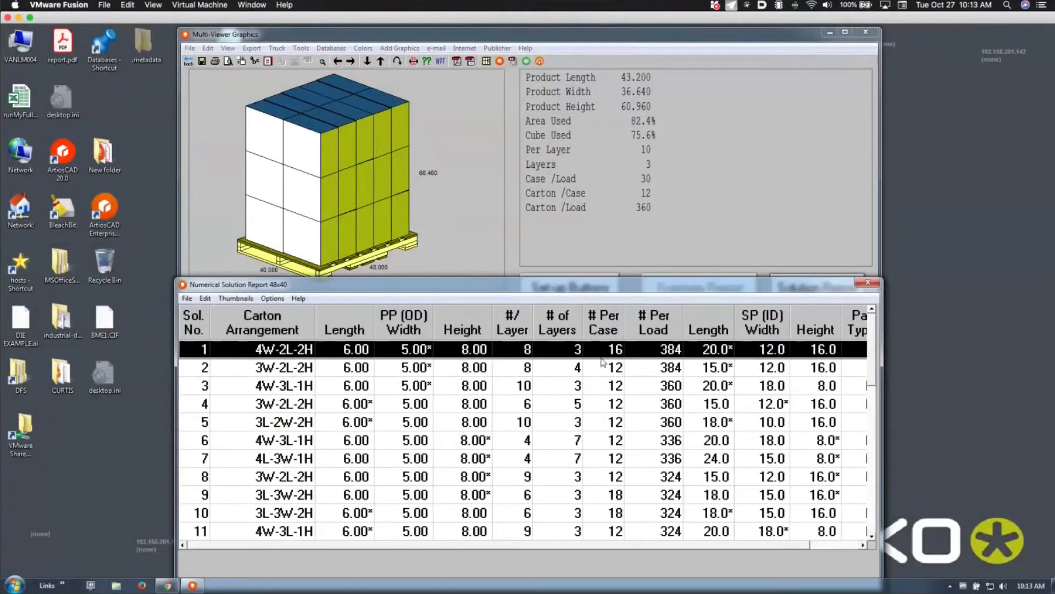
pyautogui.click(864, 283)
pyautogui.click(381, 61)
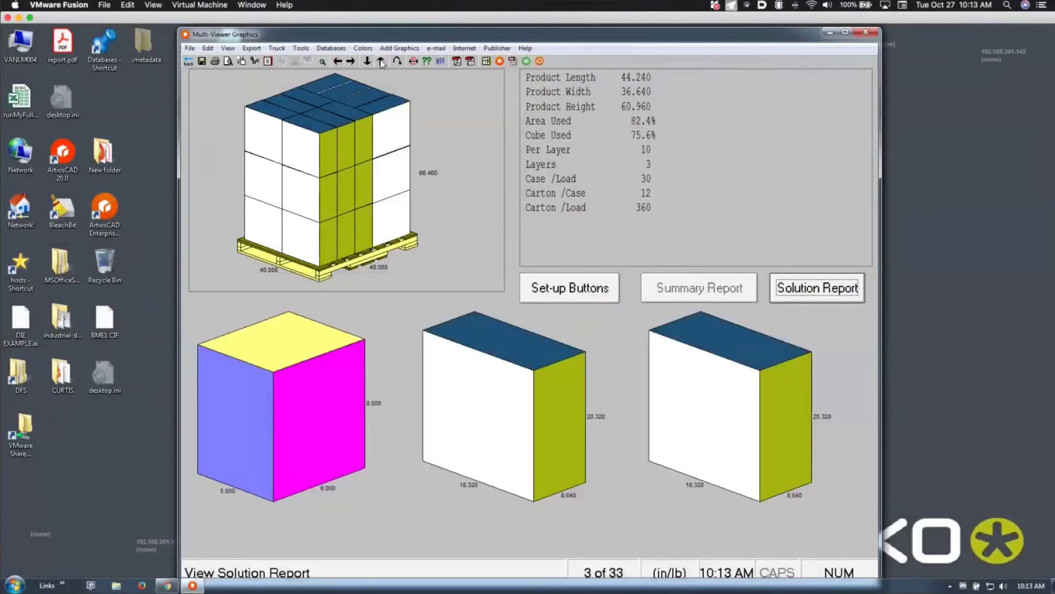
pyautogui.click(367, 62)
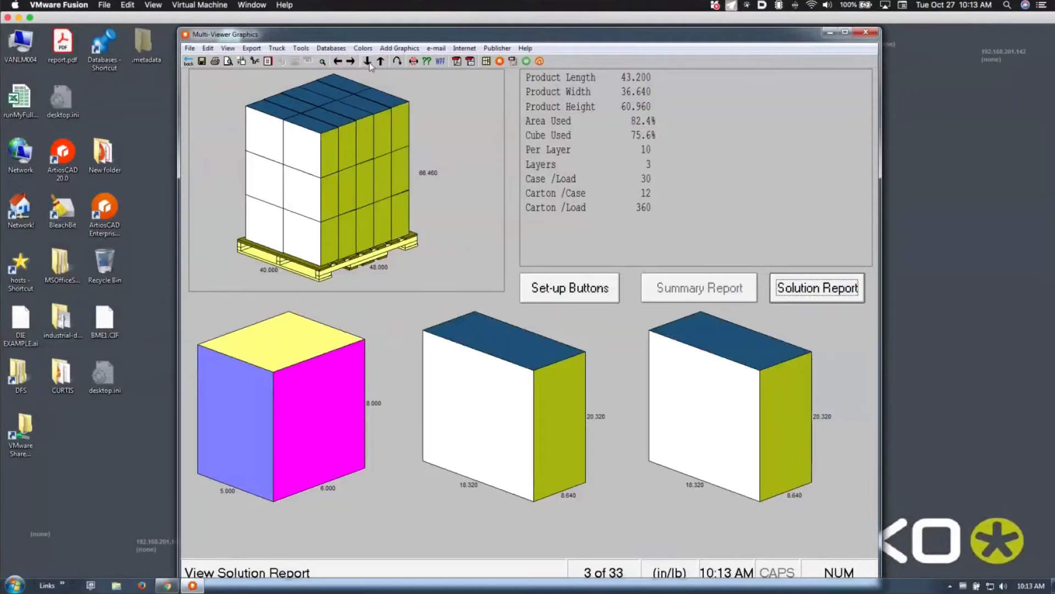
pyautogui.click(368, 62)
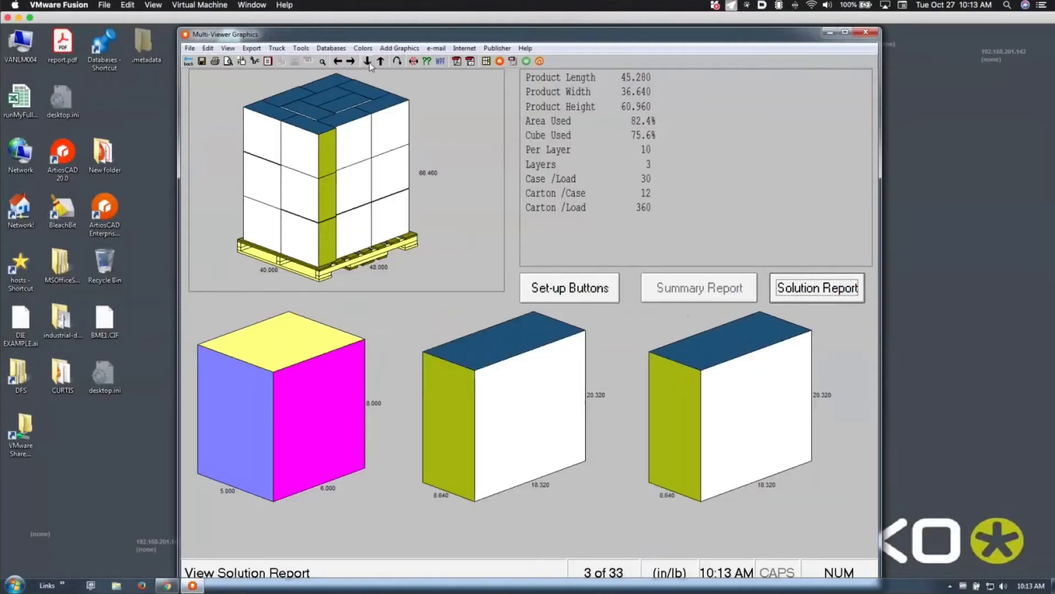
pyautogui.click(381, 61)
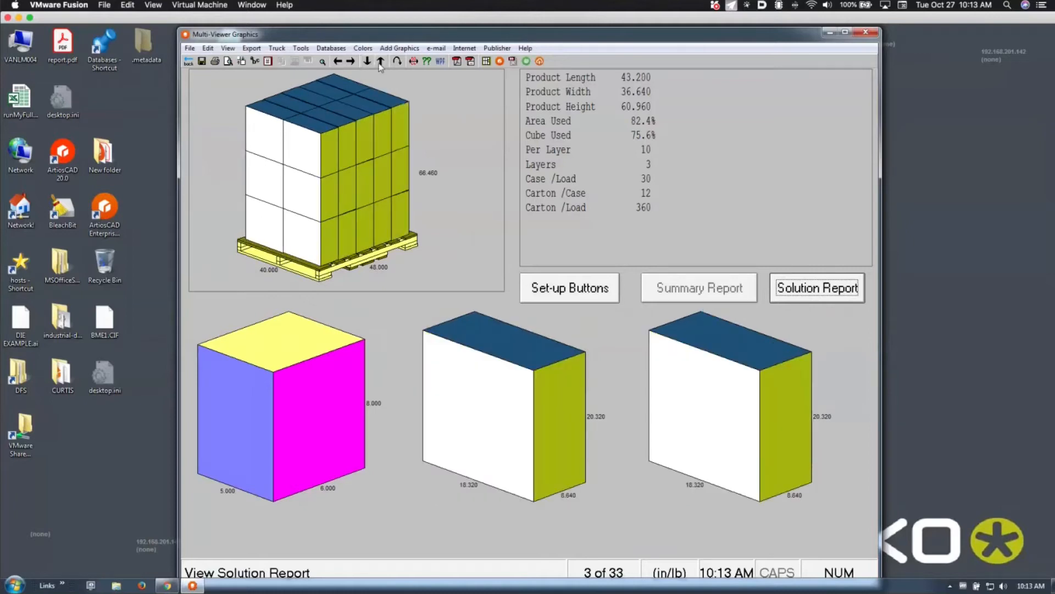
pyautogui.click(338, 61)
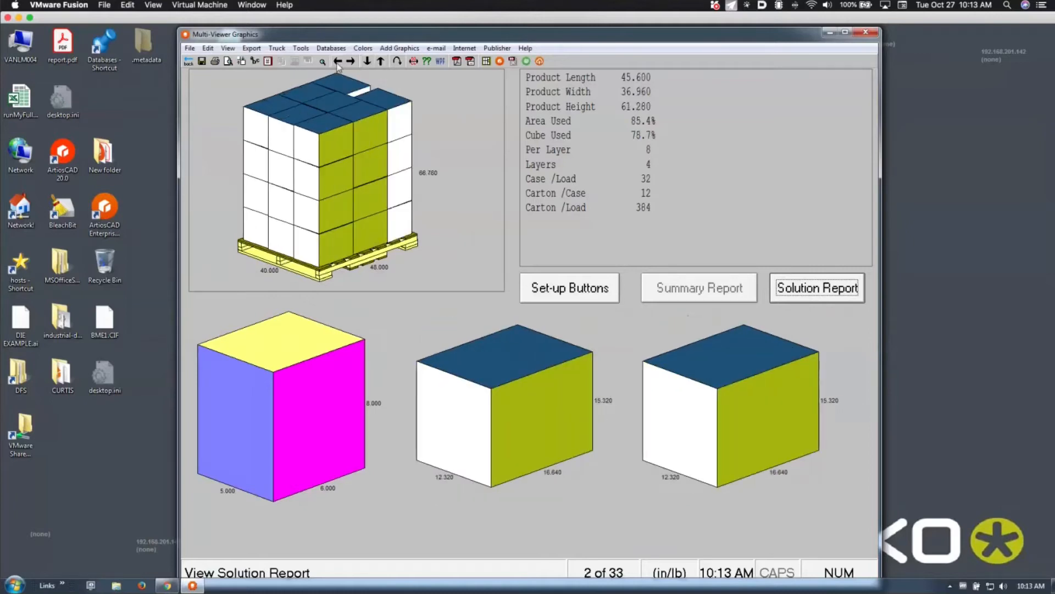
pyautogui.click(337, 62)
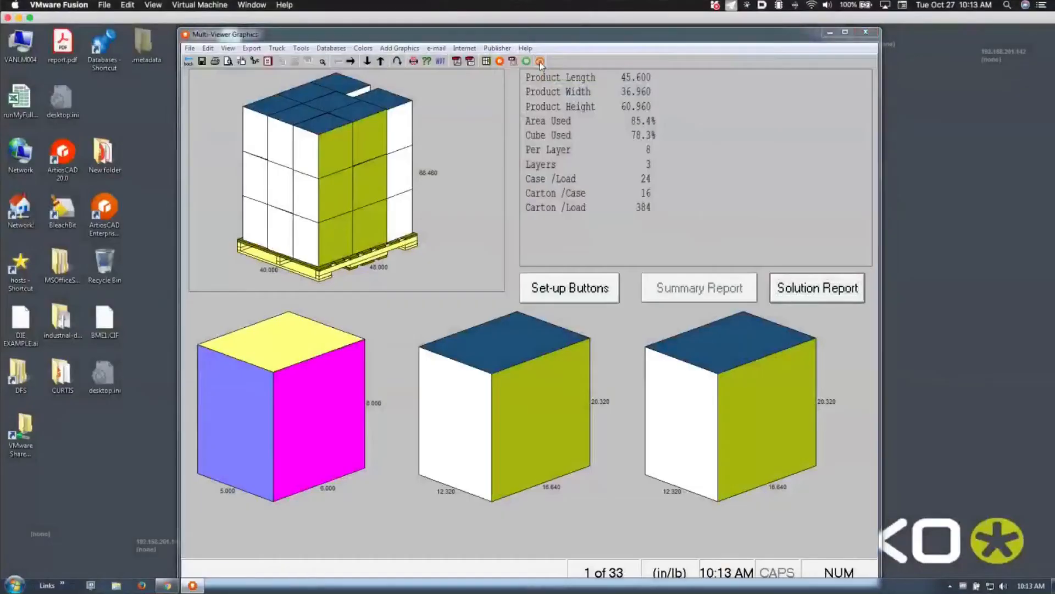
# Send the solution to Cape Pack Cloud with the customer name and project 'demo10'
pyautogui.click(540, 61)
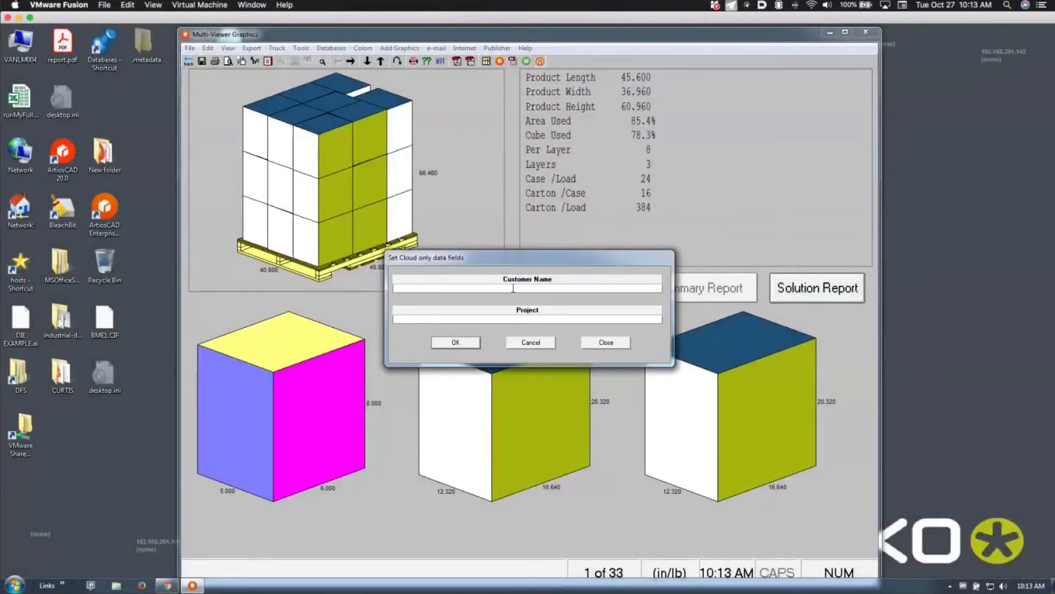
pyautogui.write('BartDemo')
pyautogui.press('Tab')
pyautogui.write('demo1027')
pyautogui.click(471, 344)
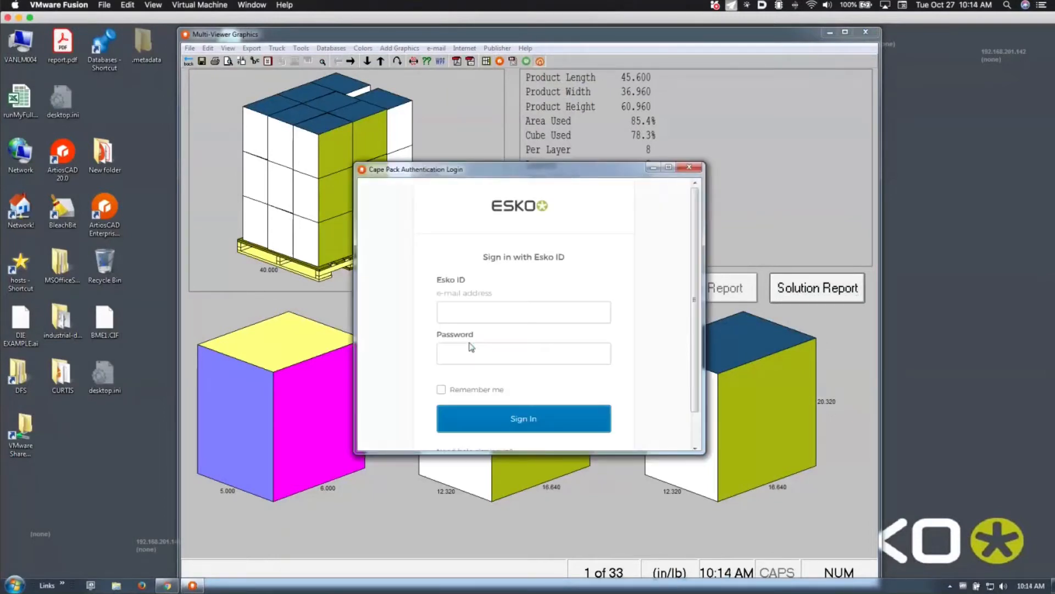
# Sign in with the Esko ID e-mail and password, remember the login, and view the solution online
pyautogui.click(482, 314)
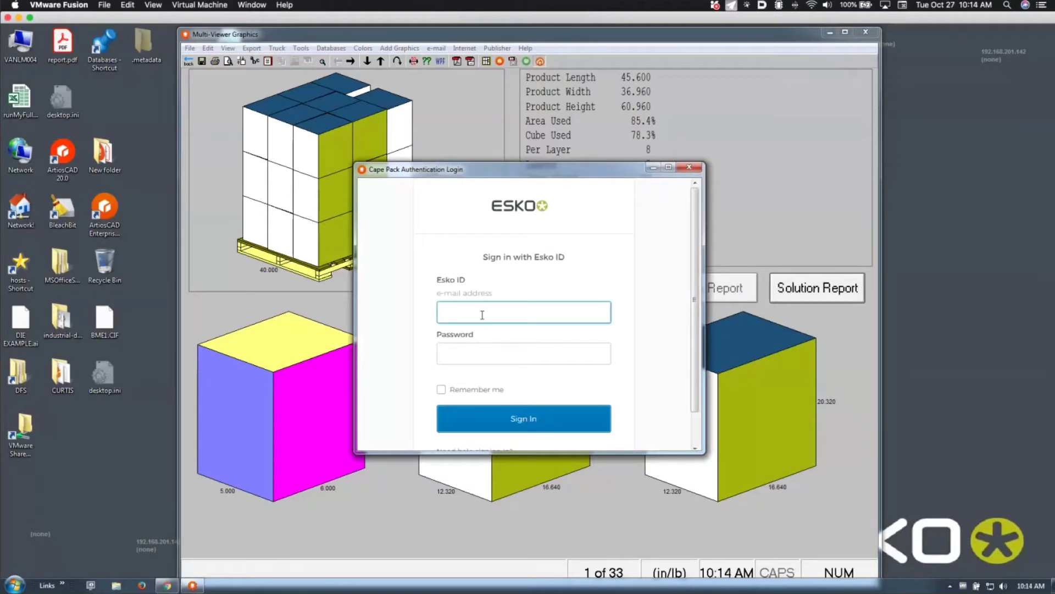
pyautogui.press('Tab')
pyautogui.write('*****')
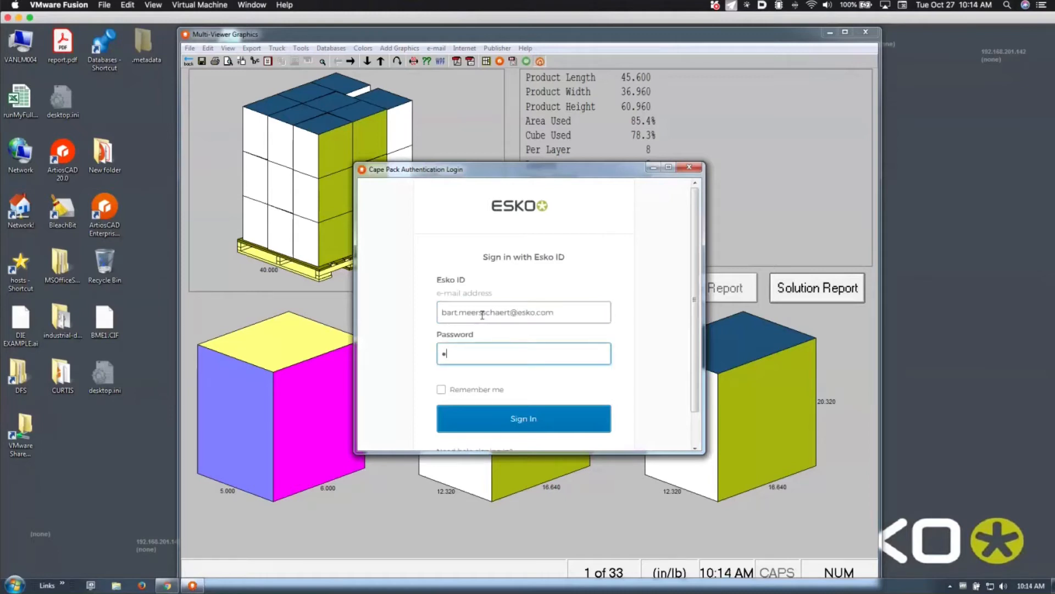
pyautogui.write('*****')
pyautogui.click(440, 389)
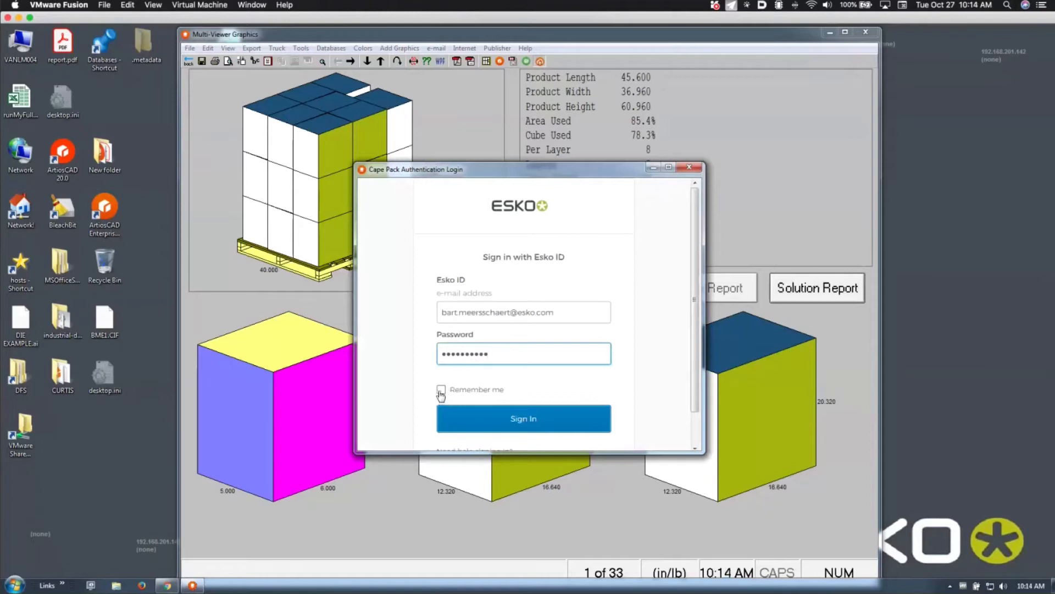
pyautogui.click(456, 413)
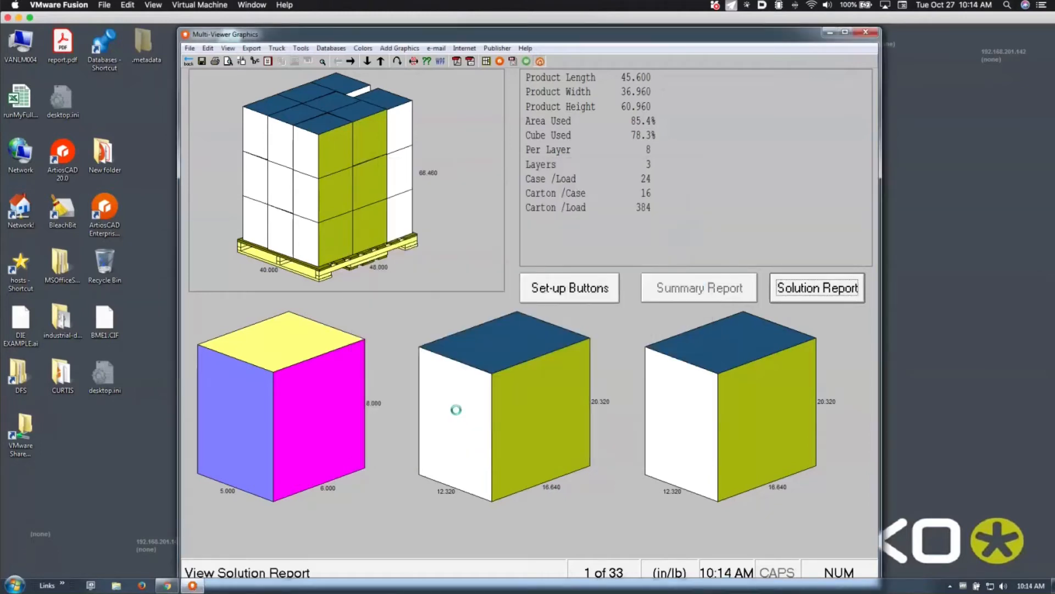
pyautogui.click(545, 350)
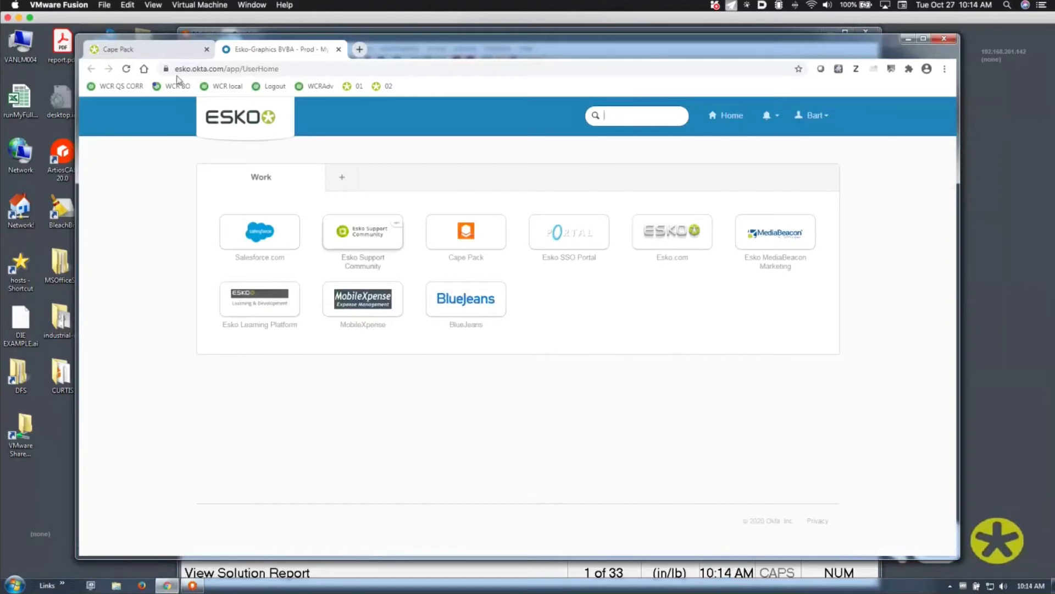
# Clear the fetching and table-reading errors and reload Cape Pack Cloud so the demo1027 solution shows
pyautogui.click(125, 49)
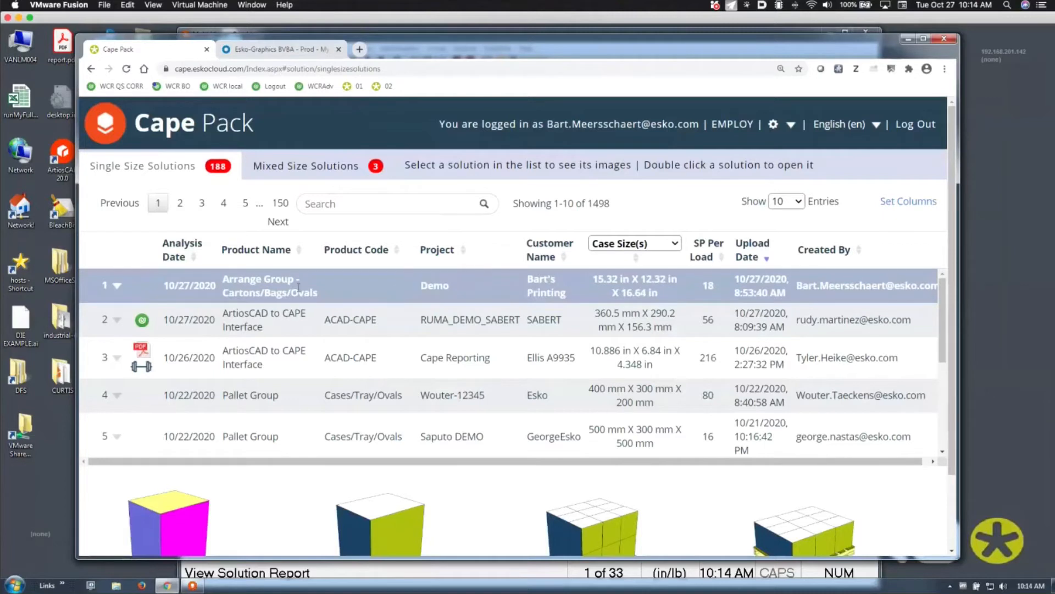
pyautogui.doubleClick(236, 290)
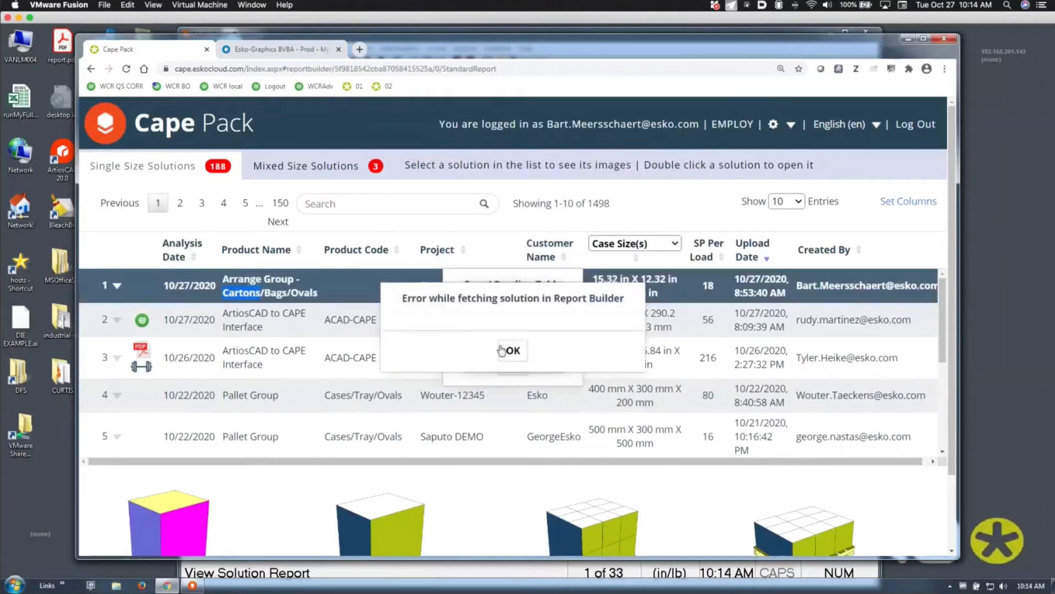
pyautogui.click(512, 355)
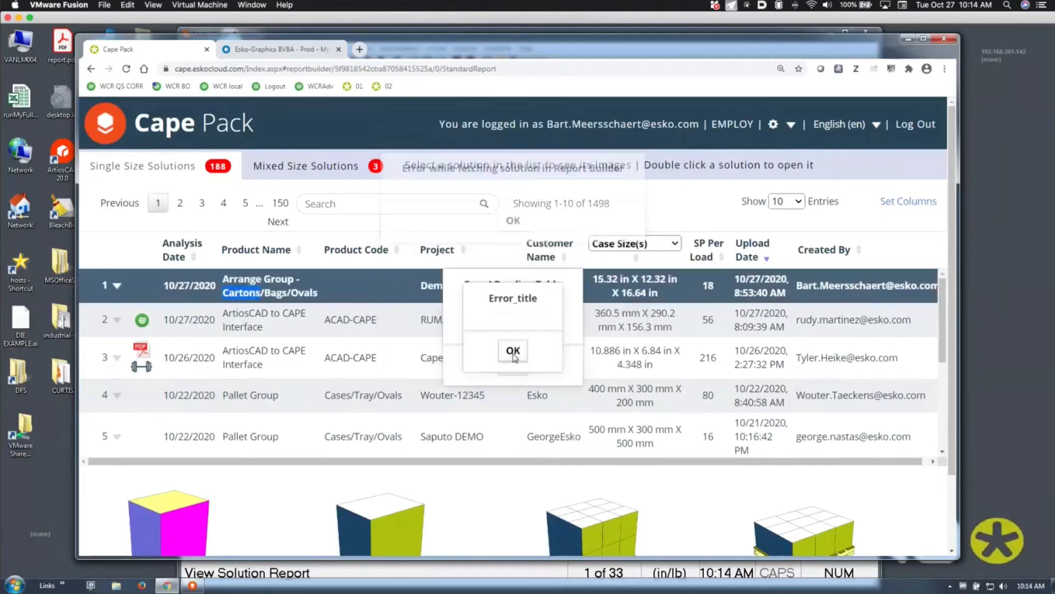
pyautogui.click(513, 355)
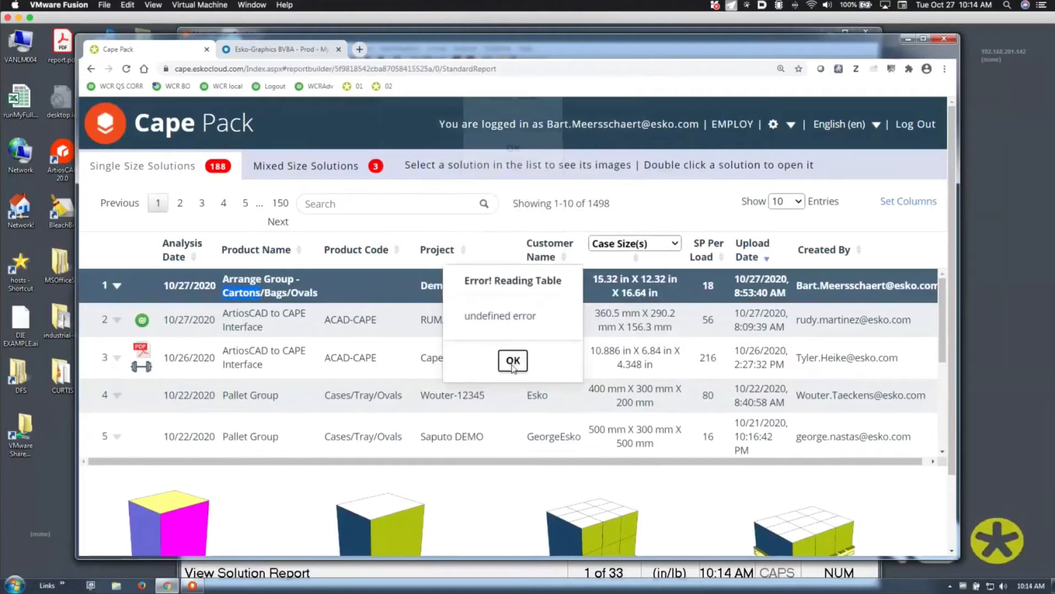
pyautogui.click(513, 365)
pyautogui.click(127, 69)
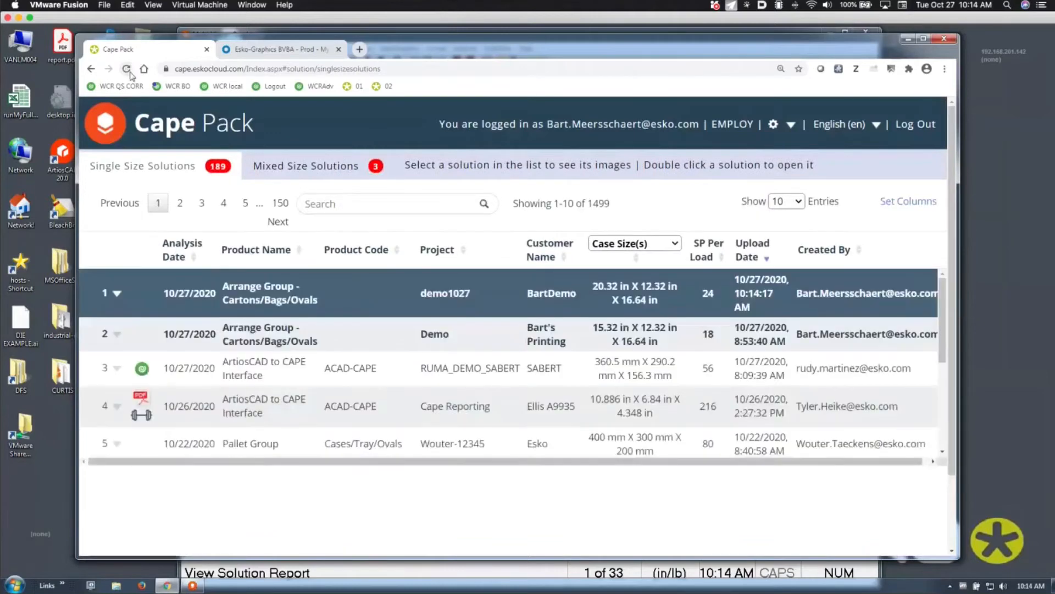
pyautogui.click(411, 288)
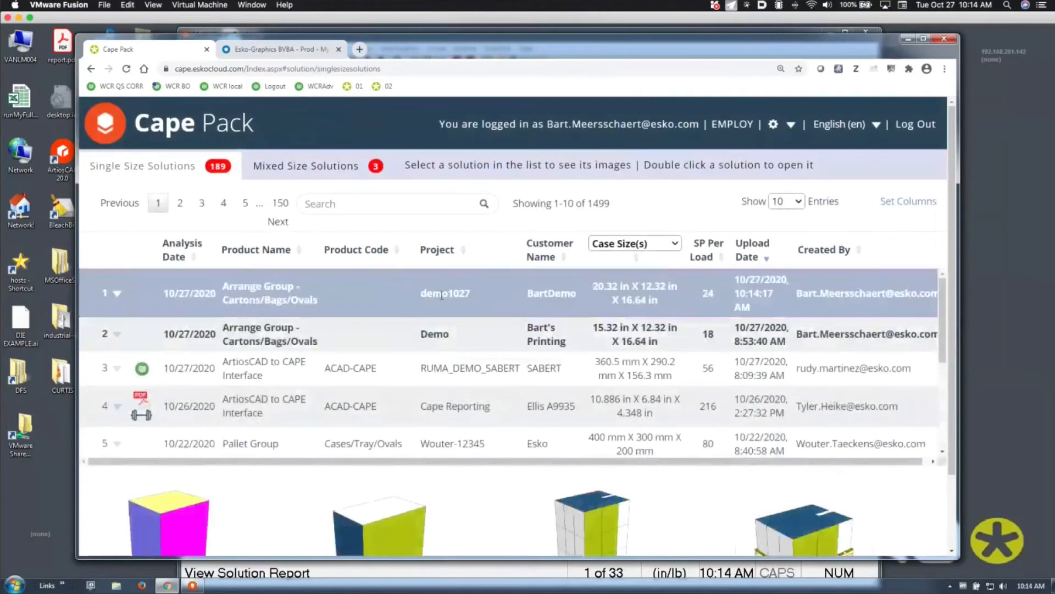
# Open the demo1027 report, keep the report in English, and apply the Costco format load profile
pyautogui.doubleClick(441, 292)
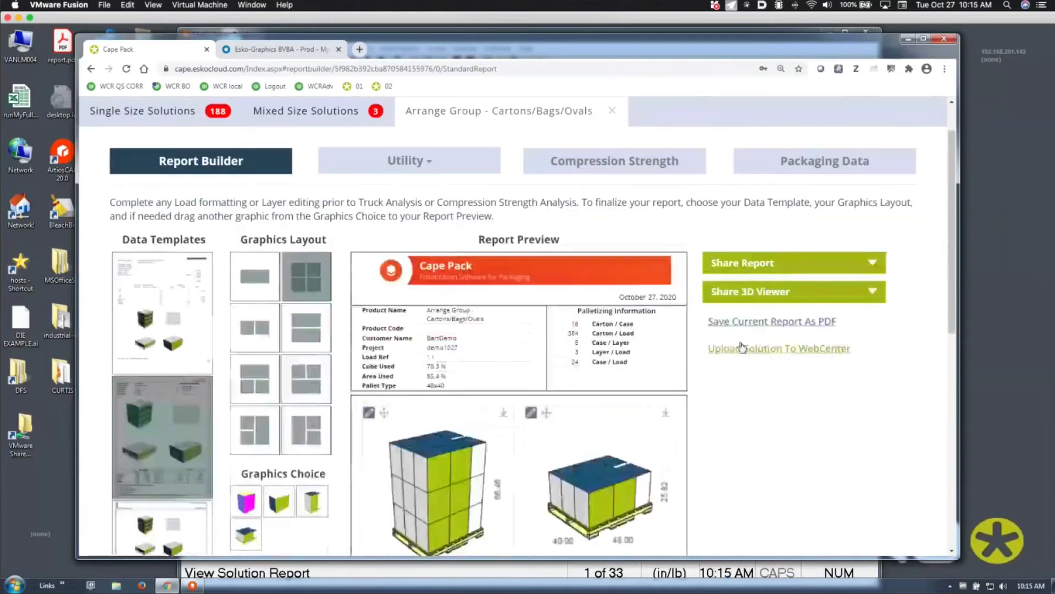
pyautogui.scroll(-2, 741, 347)
pyautogui.scroll(-3, 742, 348)
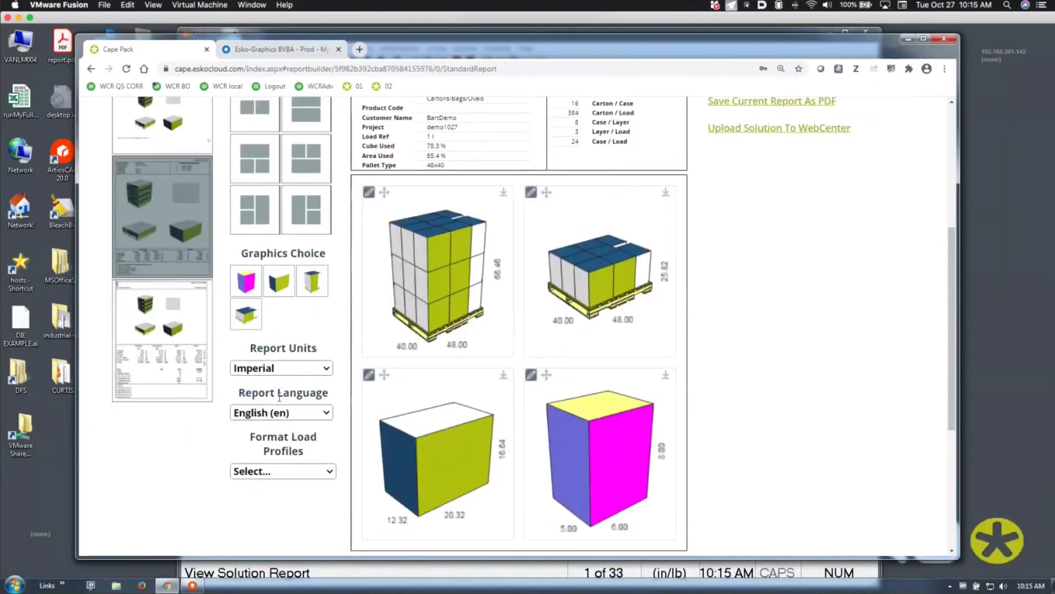
pyautogui.click(282, 412)
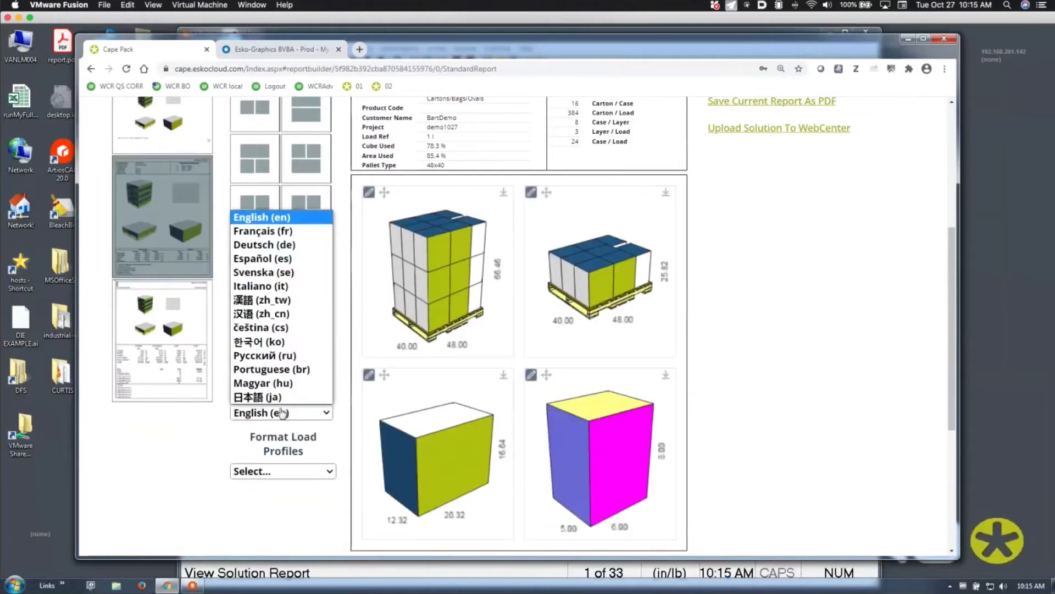
pyautogui.click(282, 412)
pyautogui.click(280, 473)
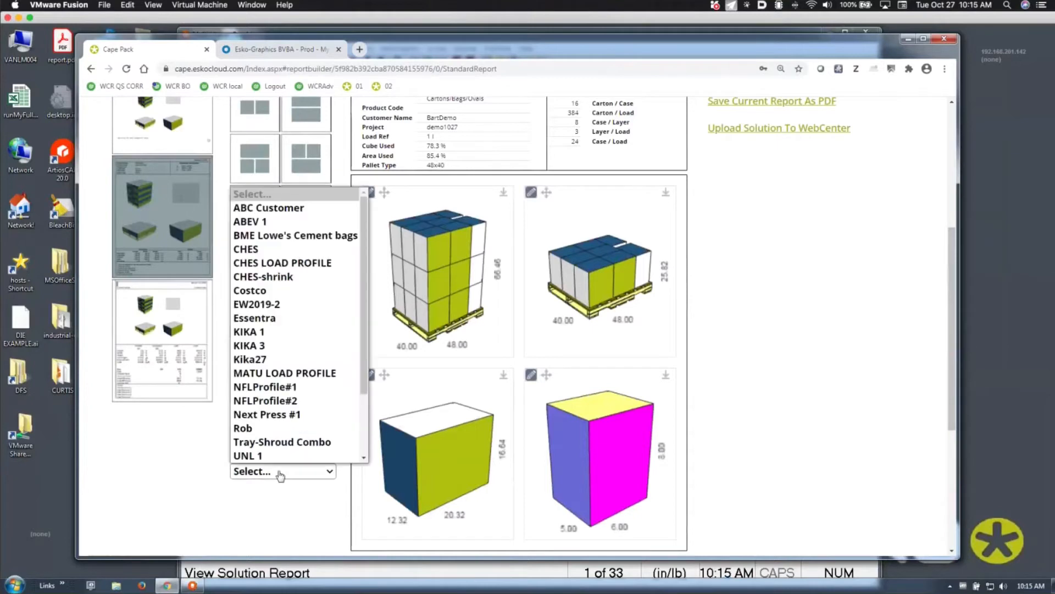
pyautogui.click(266, 290)
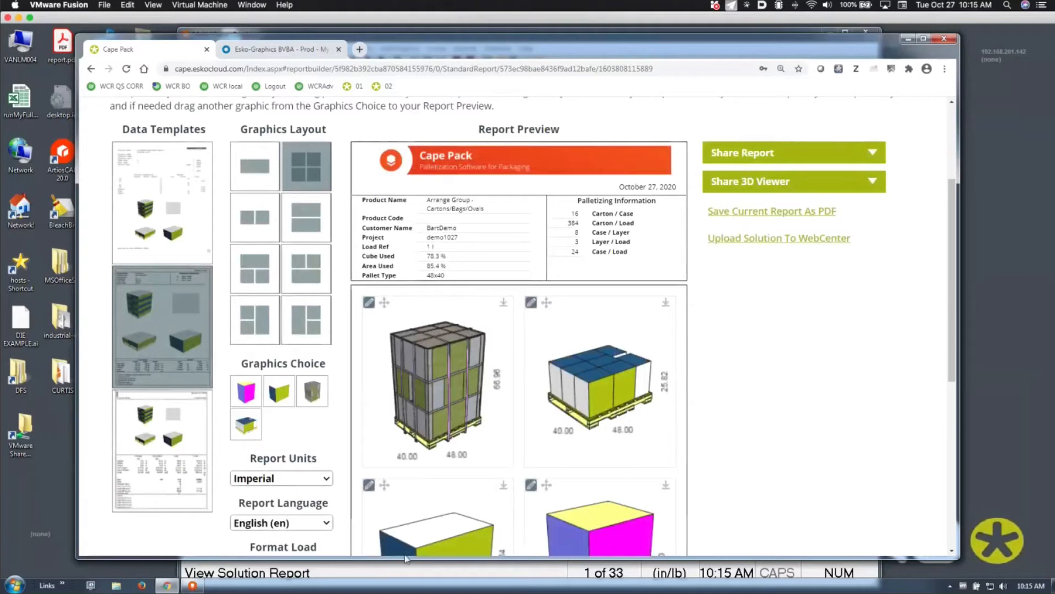
# Close the carton data input window and return to the Cape Pack front menu
pyautogui.click(397, 572)
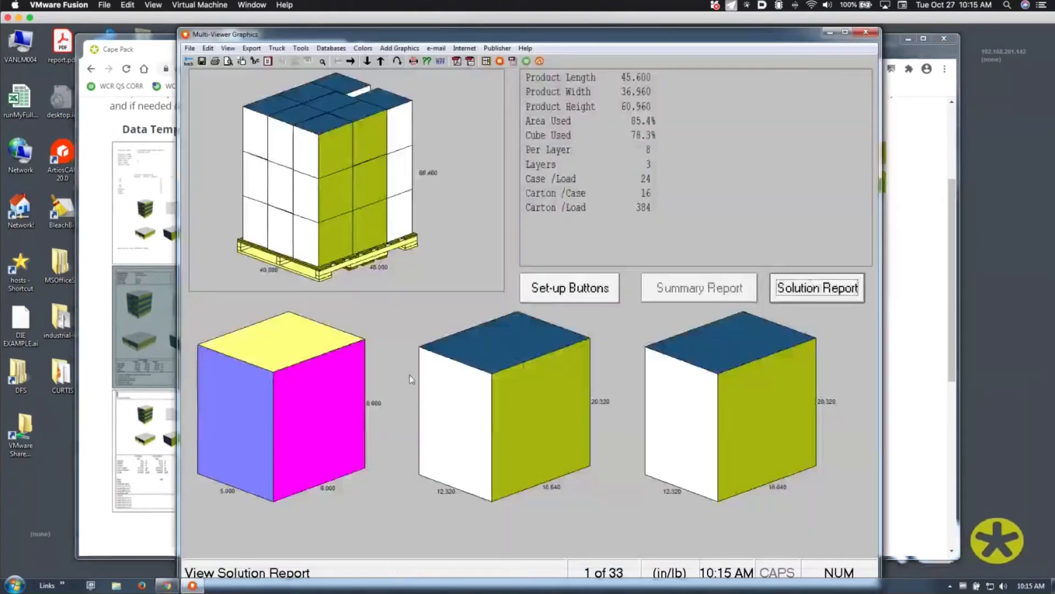
pyautogui.click(189, 61)
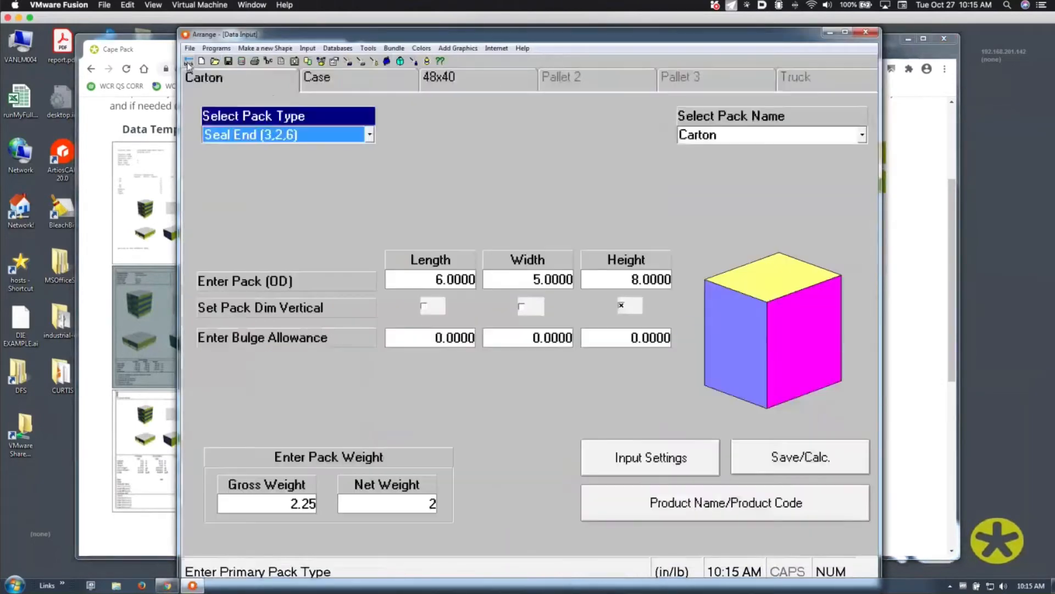
pyautogui.click(189, 61)
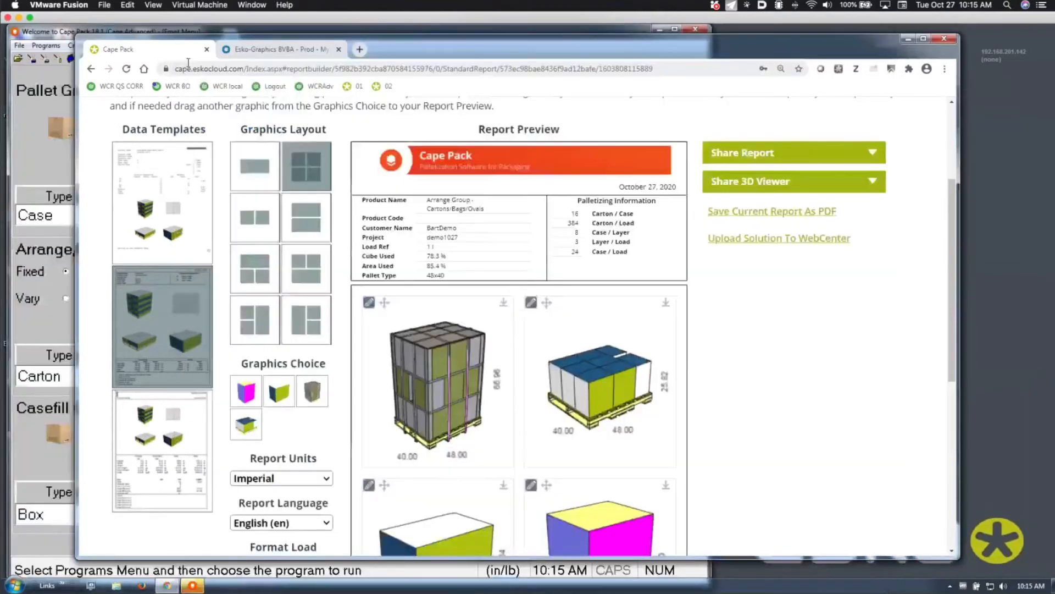
pyautogui.click(16, 133)
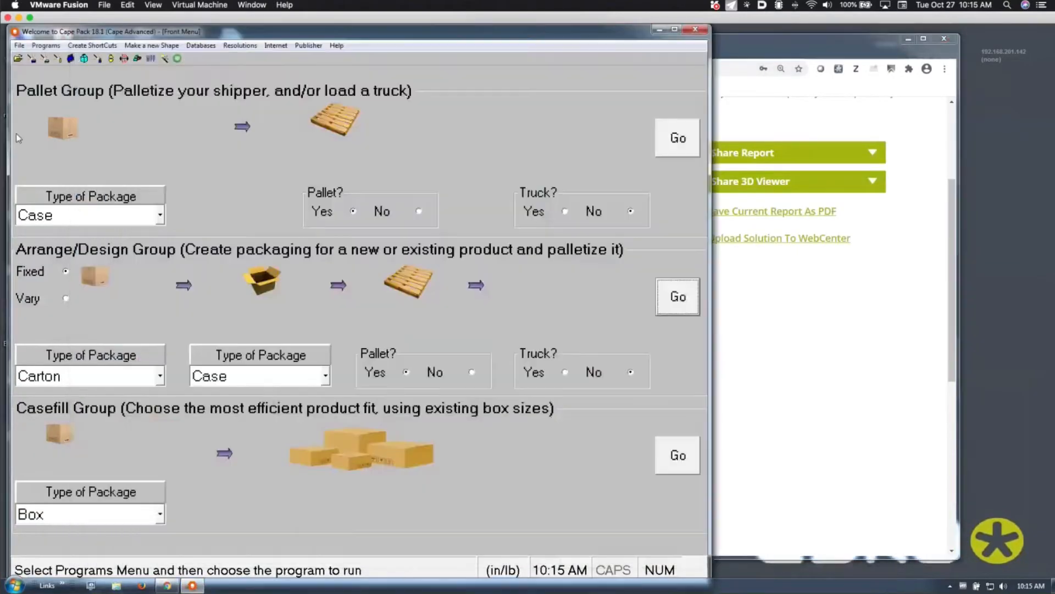
# Set Arrange/Design to varying sizes with a Round Bottle packed in a Case, and launch it
pyautogui.click(67, 300)
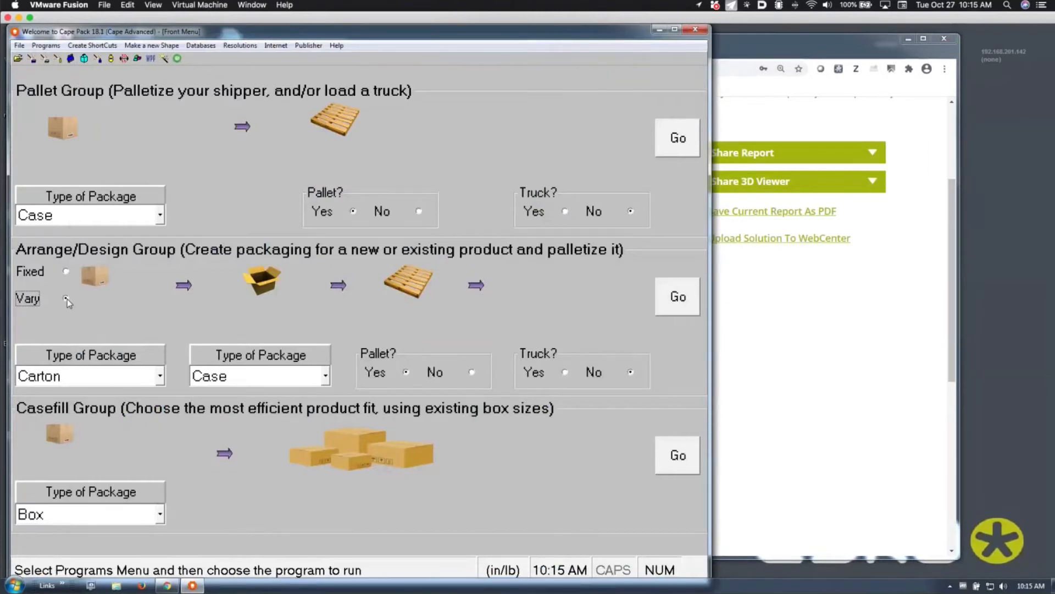
pyautogui.click(160, 377)
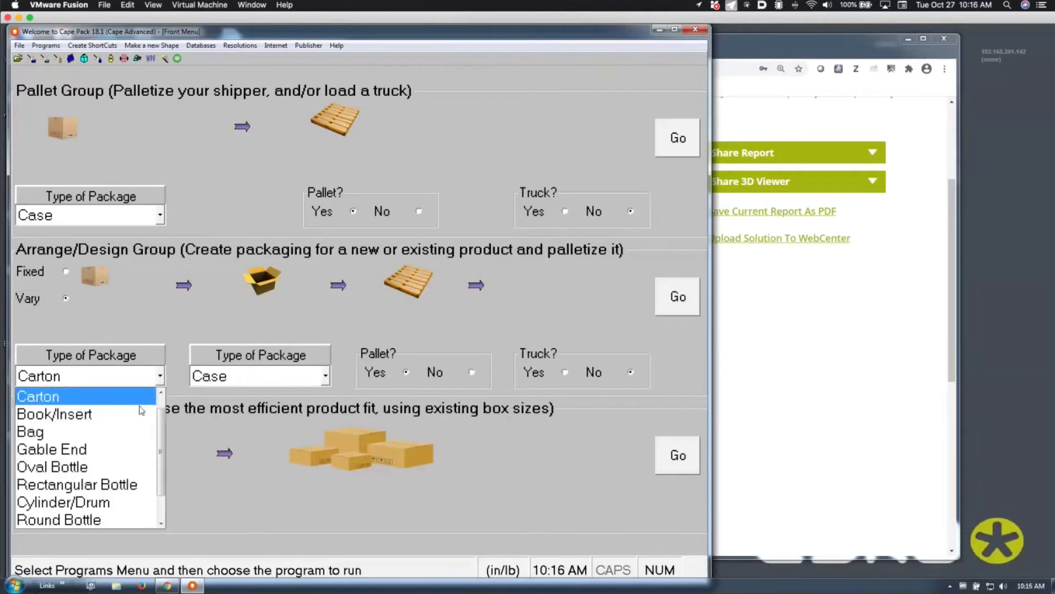
pyautogui.click(131, 432)
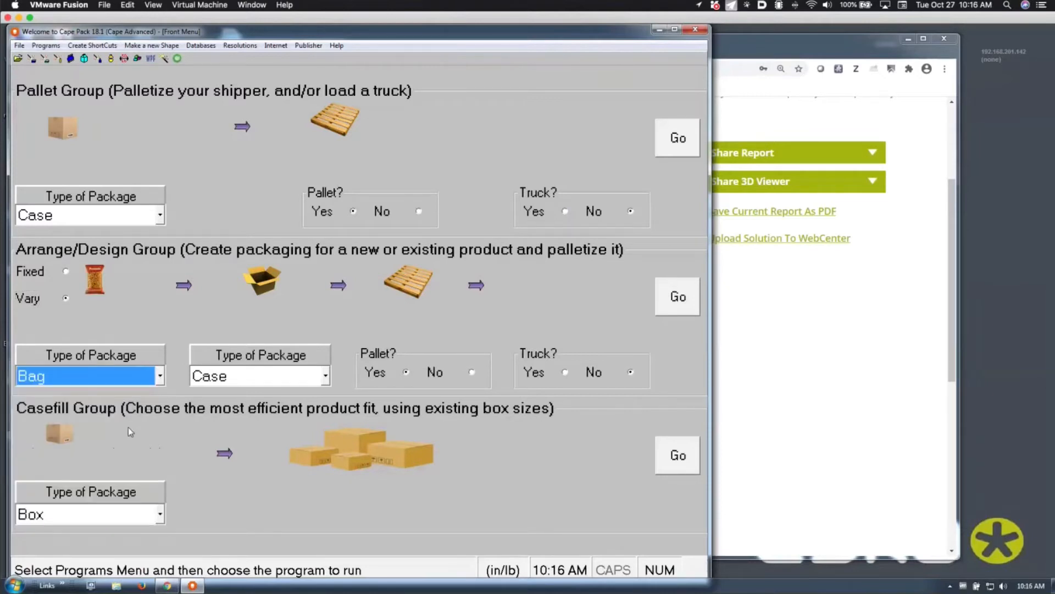
pyautogui.press('Down')
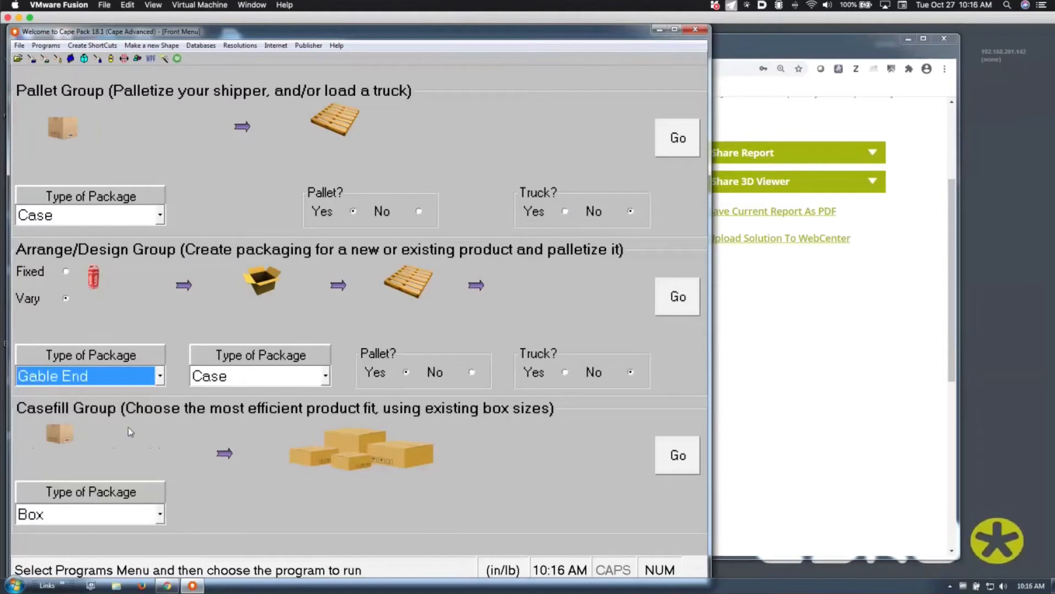
pyautogui.press('Down')
pyautogui.press('Down')
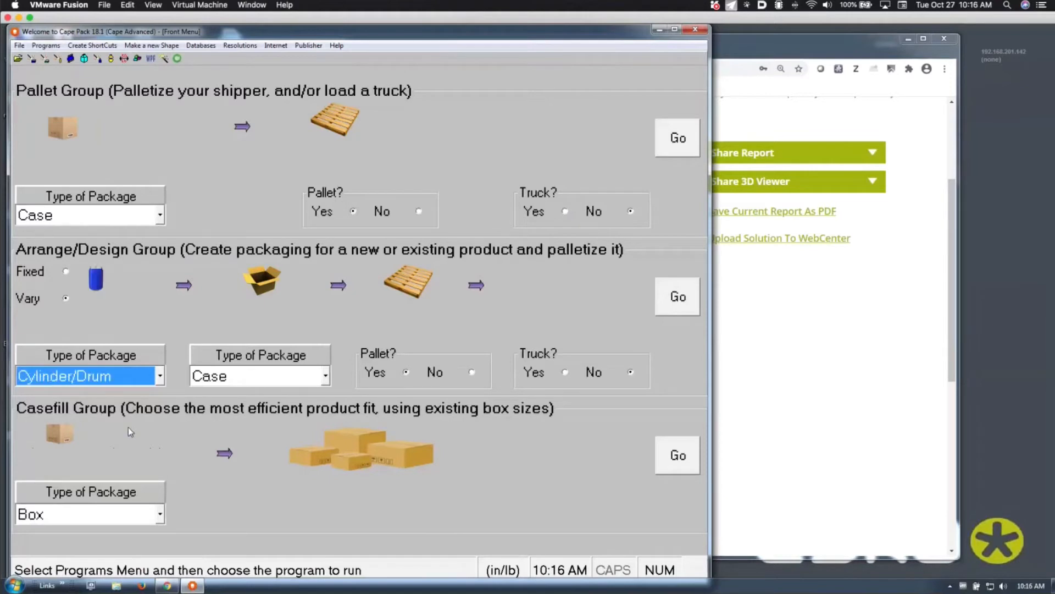
pyautogui.press('Down')
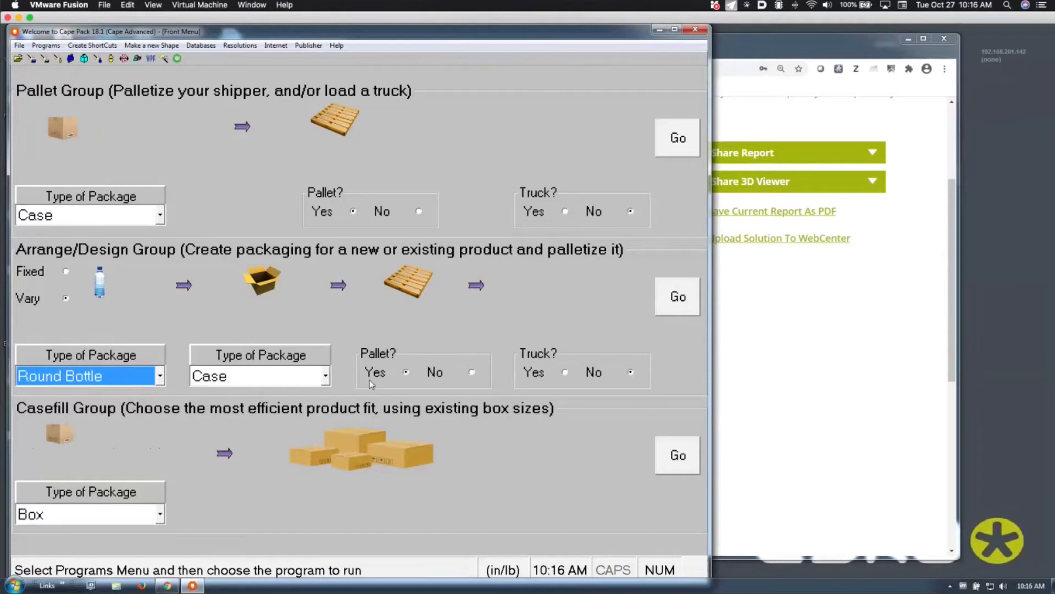
pyautogui.click(689, 305)
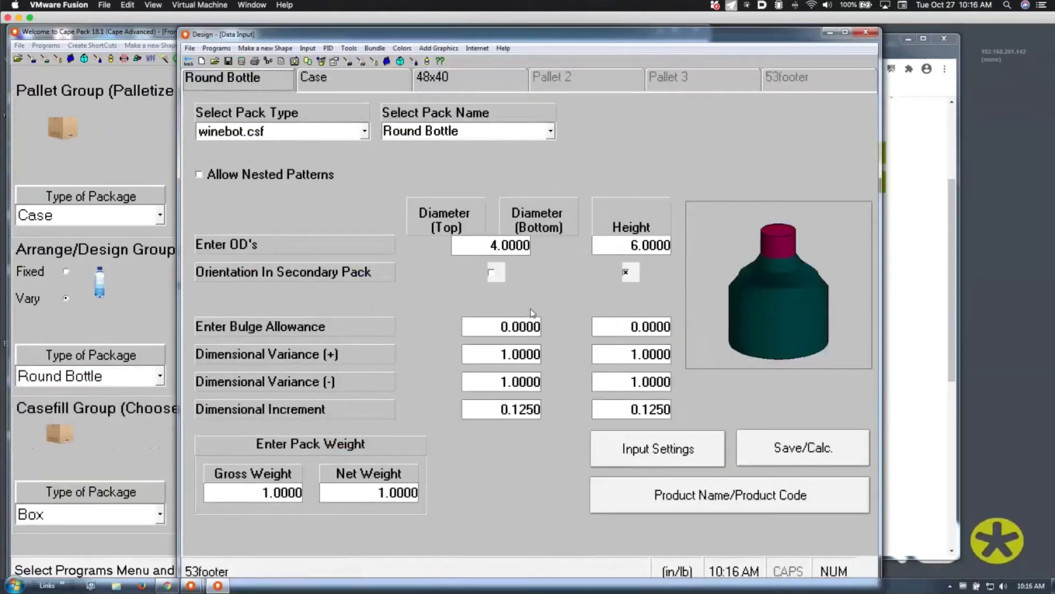
# Select the COLA.csf bottle shape and enter a 2.59 top diameter
pyautogui.click(326, 137)
pyautogui.press('c')
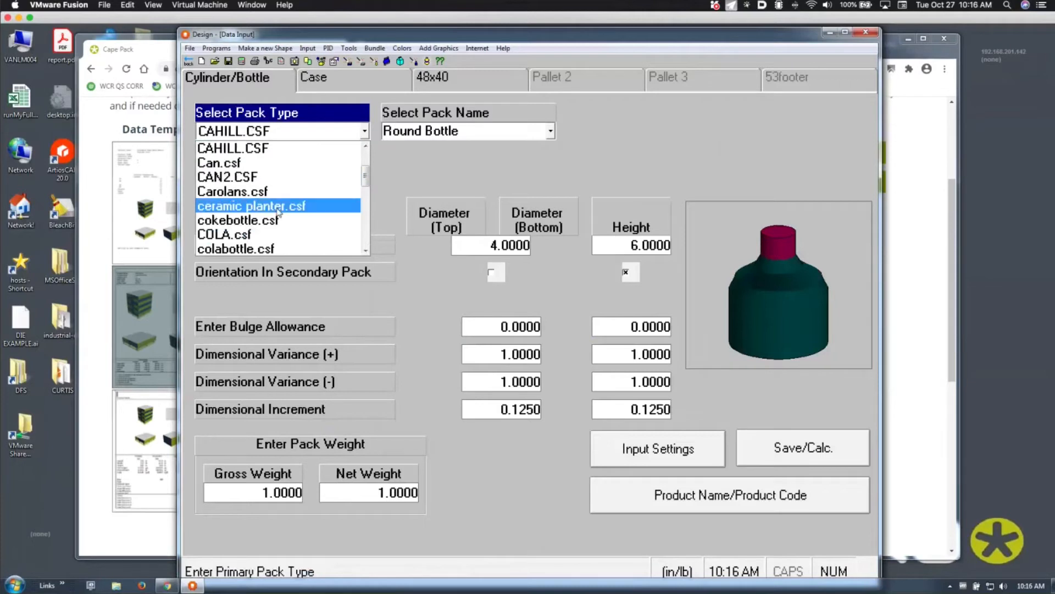
pyautogui.click(277, 236)
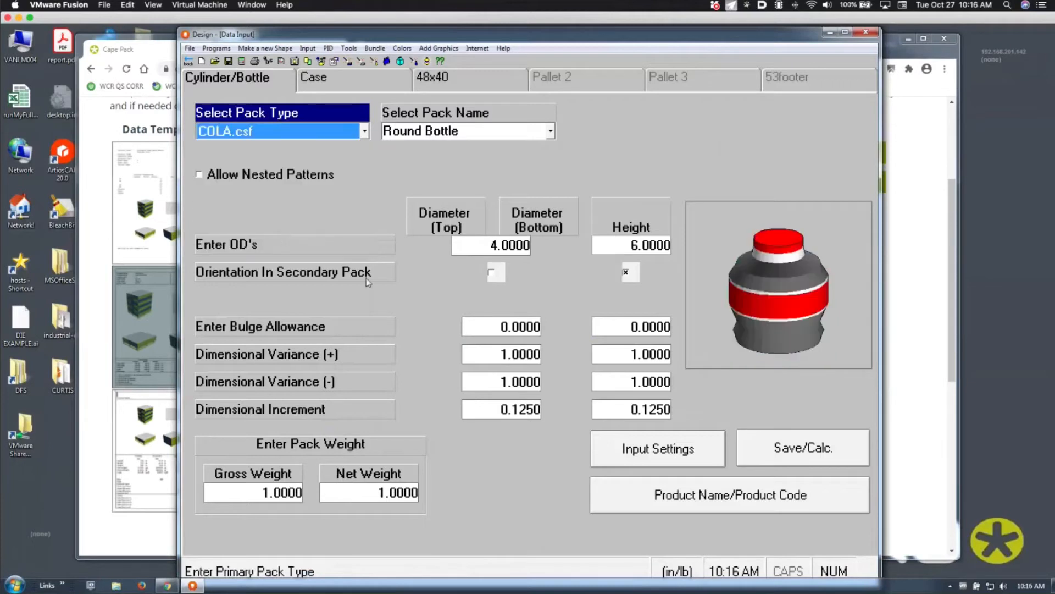
pyautogui.click(493, 243)
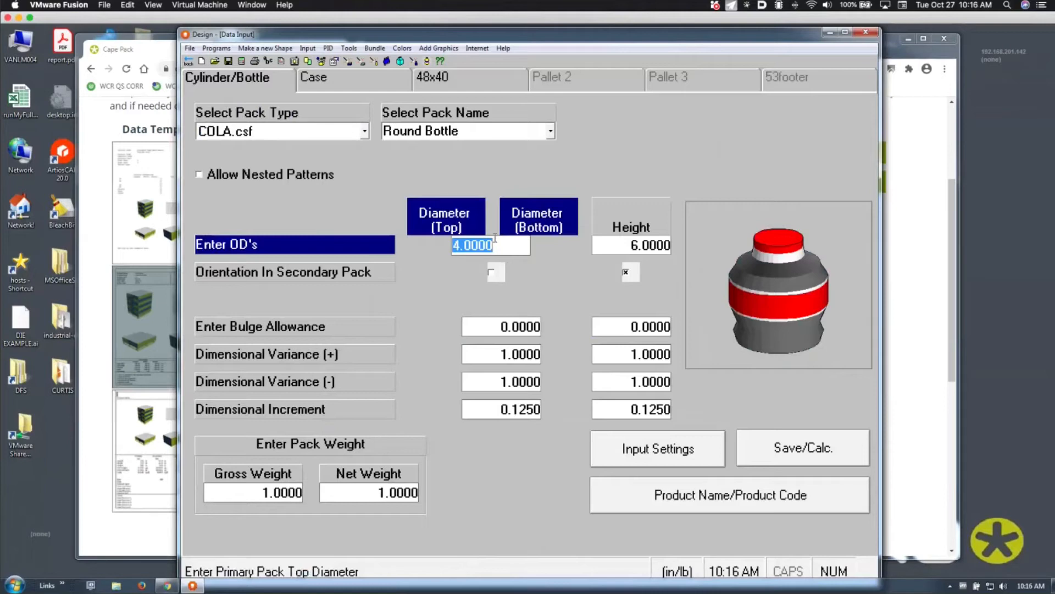
pyautogui.write('2.')
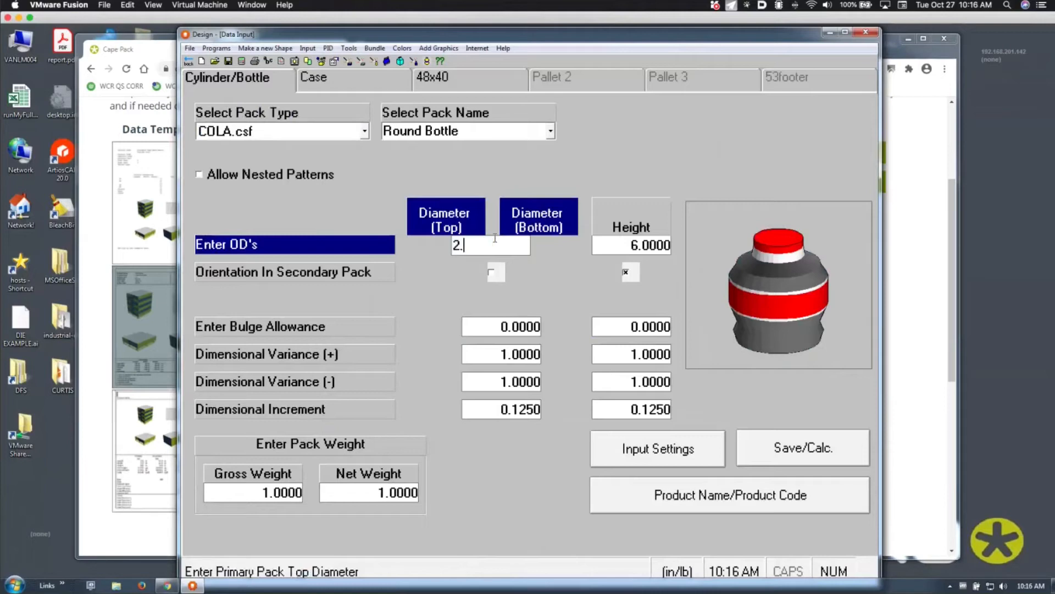
pyautogui.write('59')
pyautogui.press('Tab')
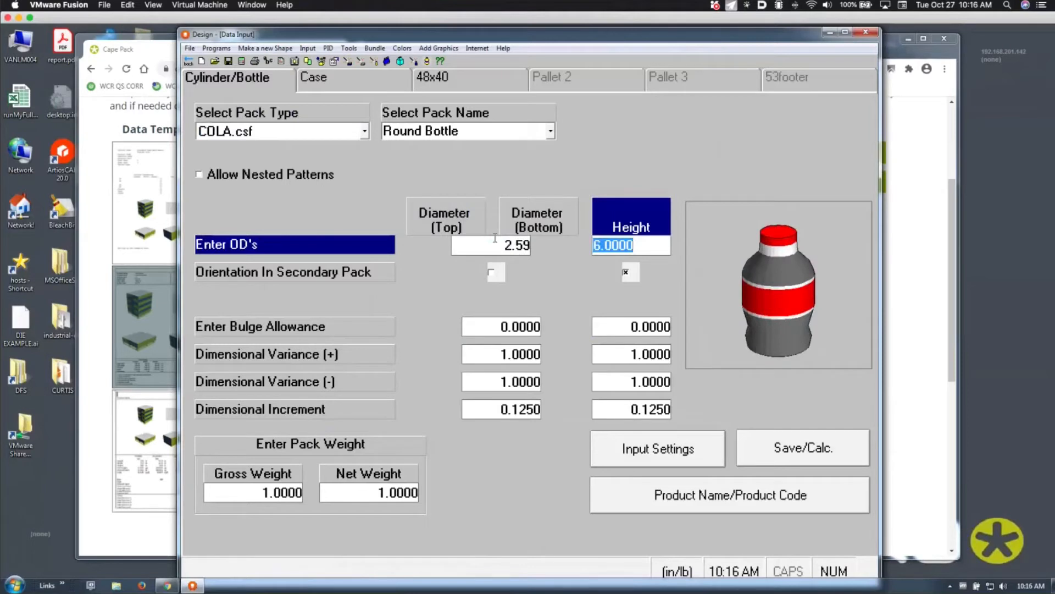
# Set the bottle height to 9.25 and the gross weight to 1.19
pyautogui.write('9.25')
pyautogui.press('Tab')
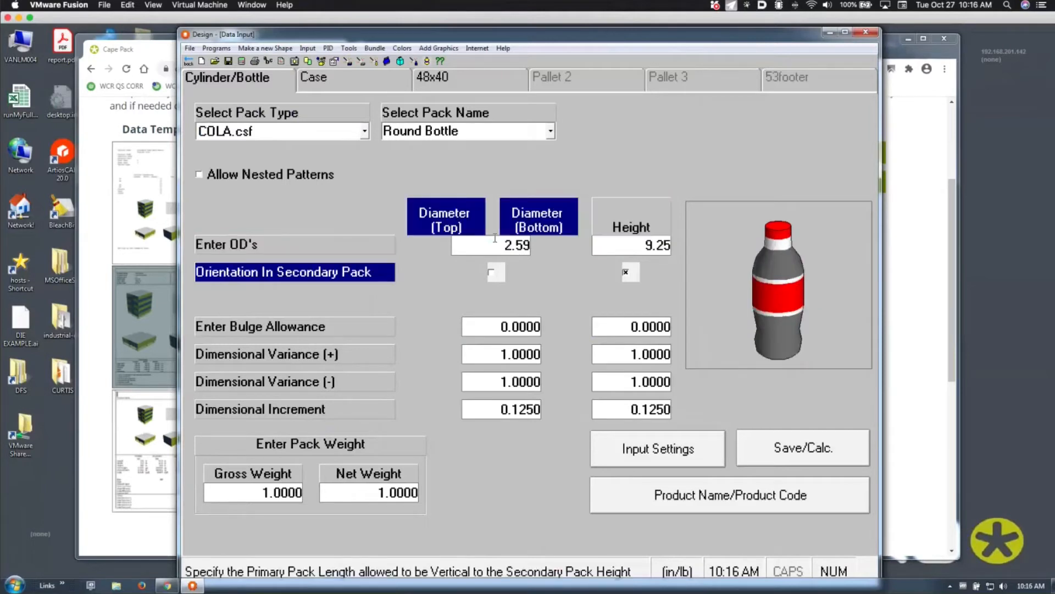
pyautogui.click(273, 493)
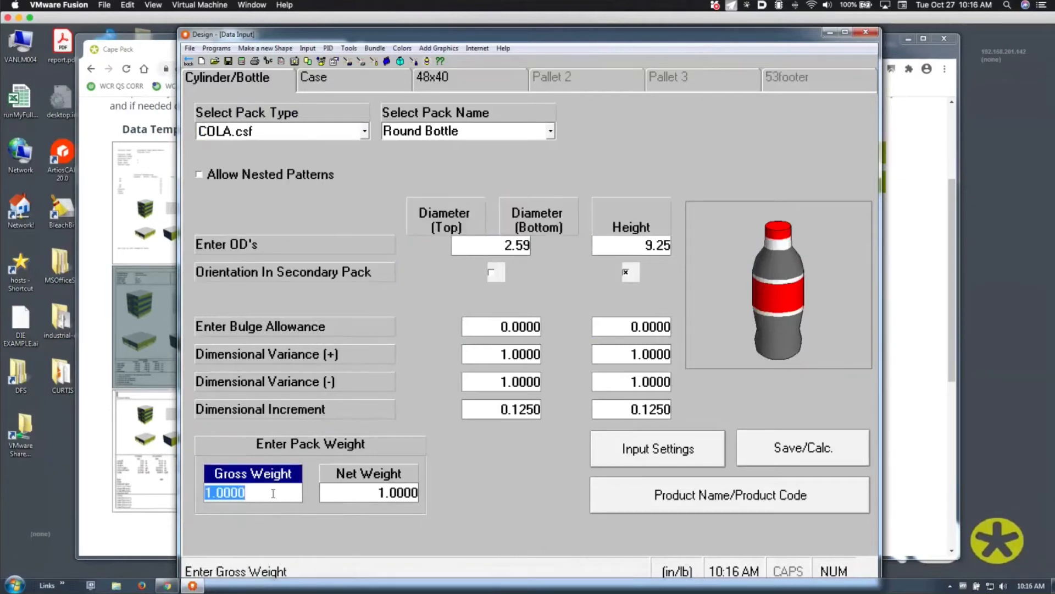
pyautogui.write('1.19')
pyautogui.press('Tab')
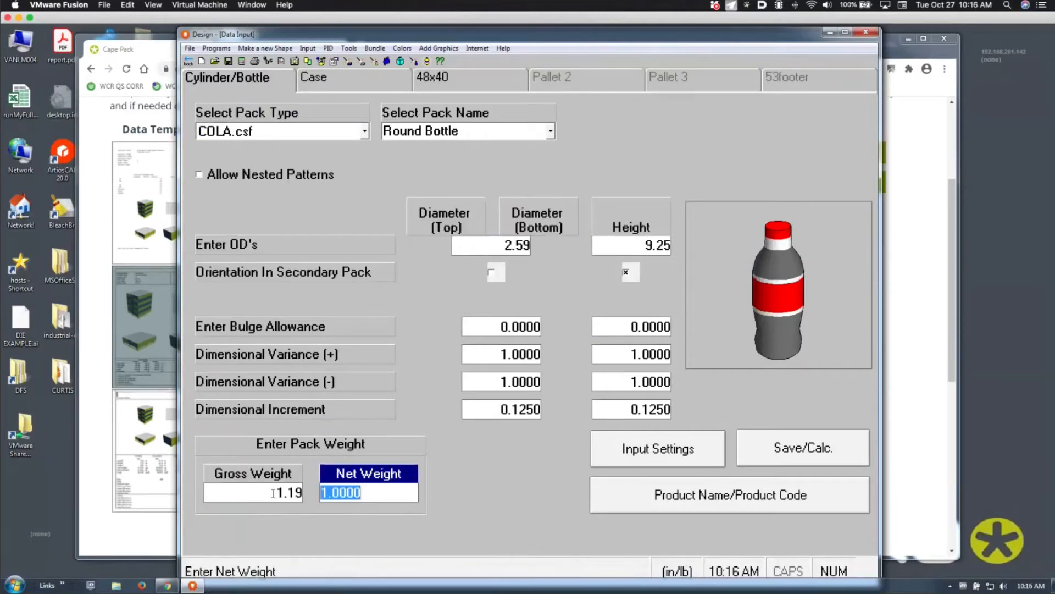
pyautogui.click(415, 352)
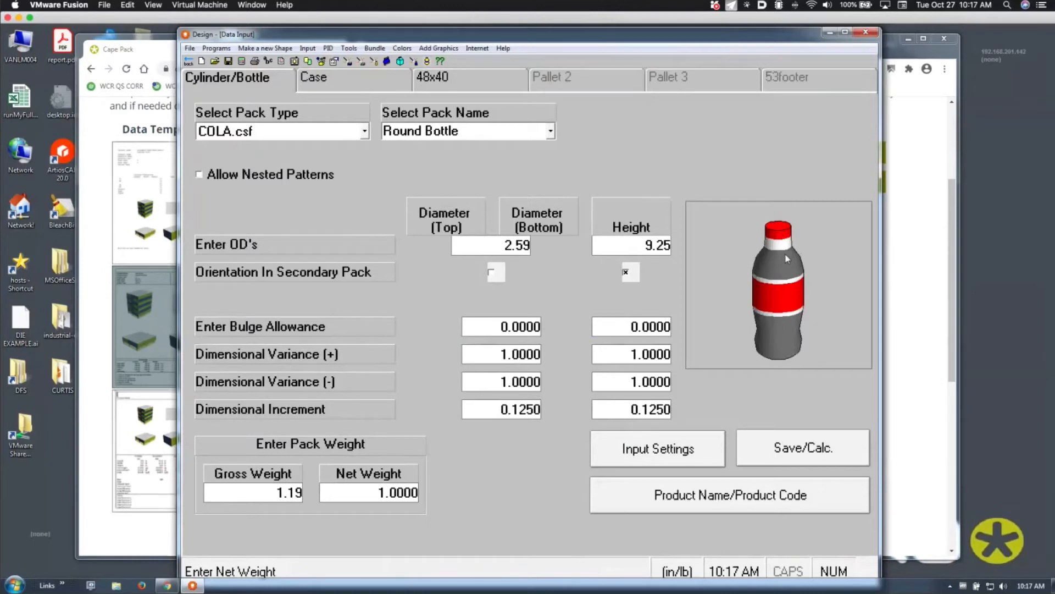
# Move between the diameter and height variance fields, settling on the positive diameter variance
pyautogui.click(504, 353)
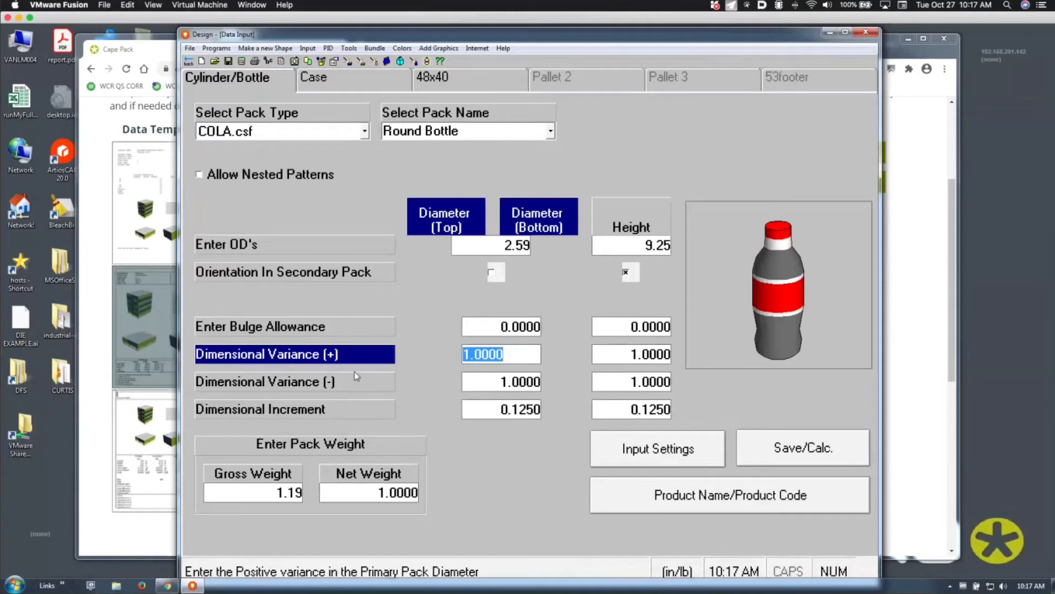
pyautogui.click(466, 381)
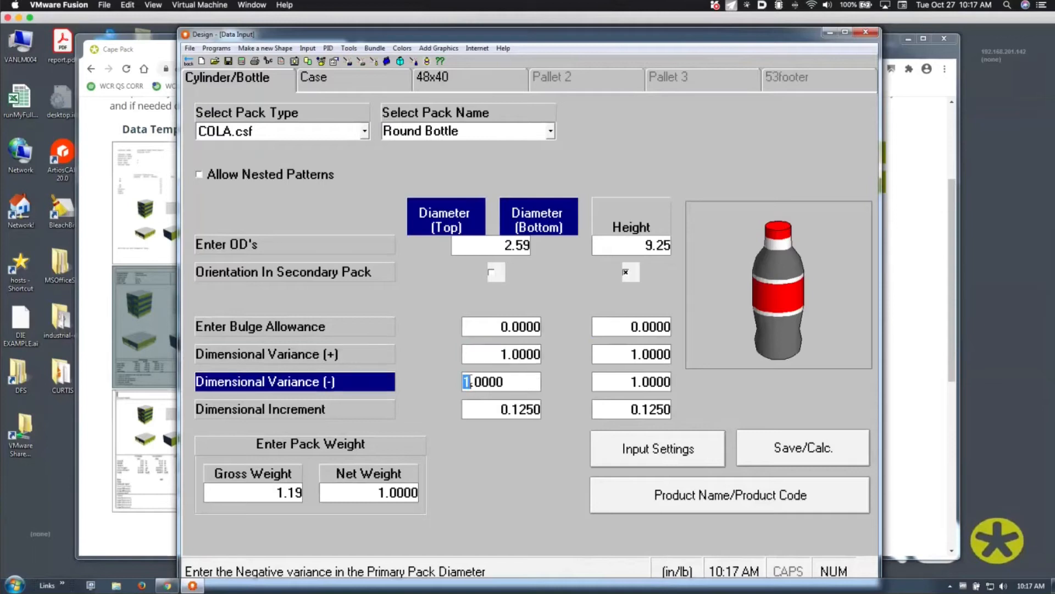
pyautogui.click(482, 354)
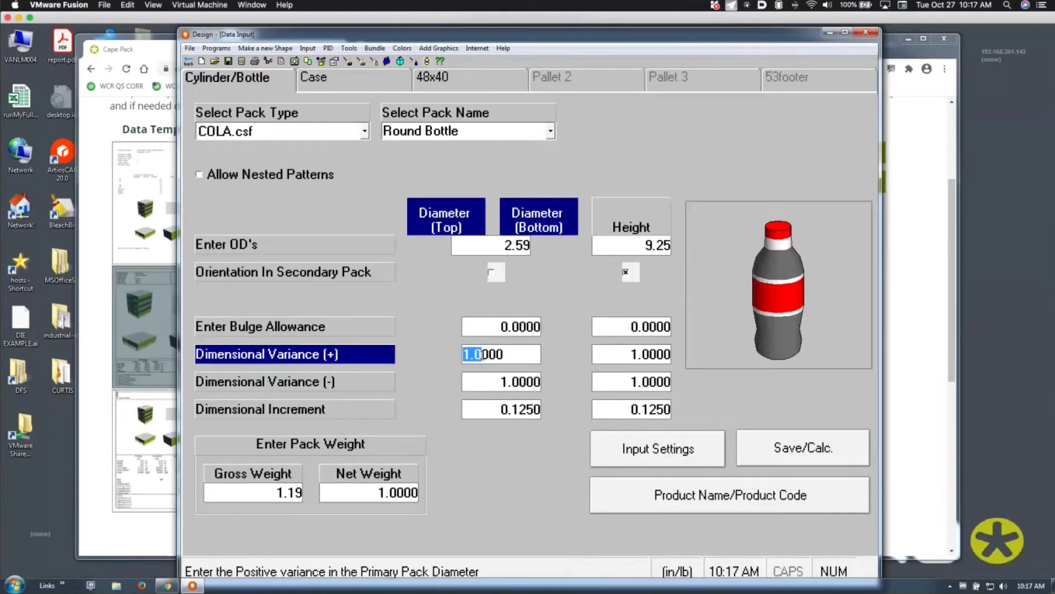
pyautogui.click(604, 354)
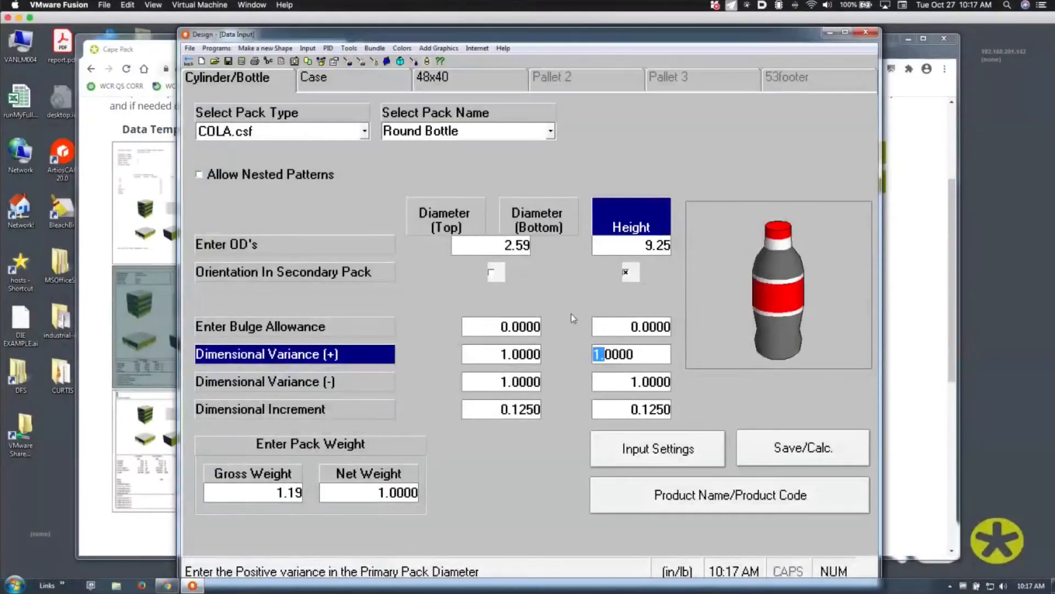
pyautogui.click(512, 355)
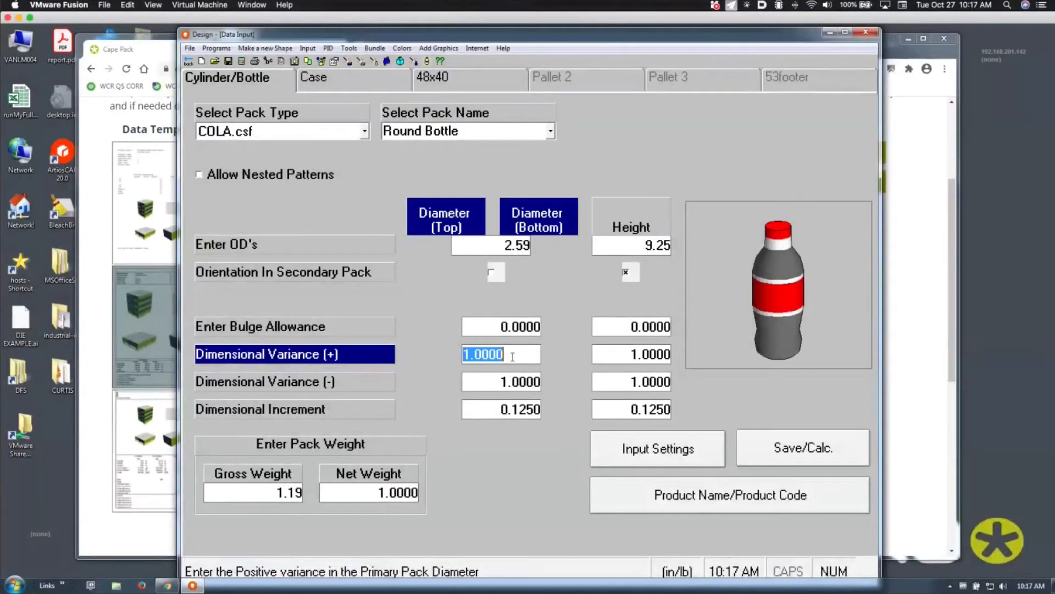
# Set both diameter variances to .5 and the negative height variance to 1
pyautogui.write('.5')
pyautogui.press('Tab')
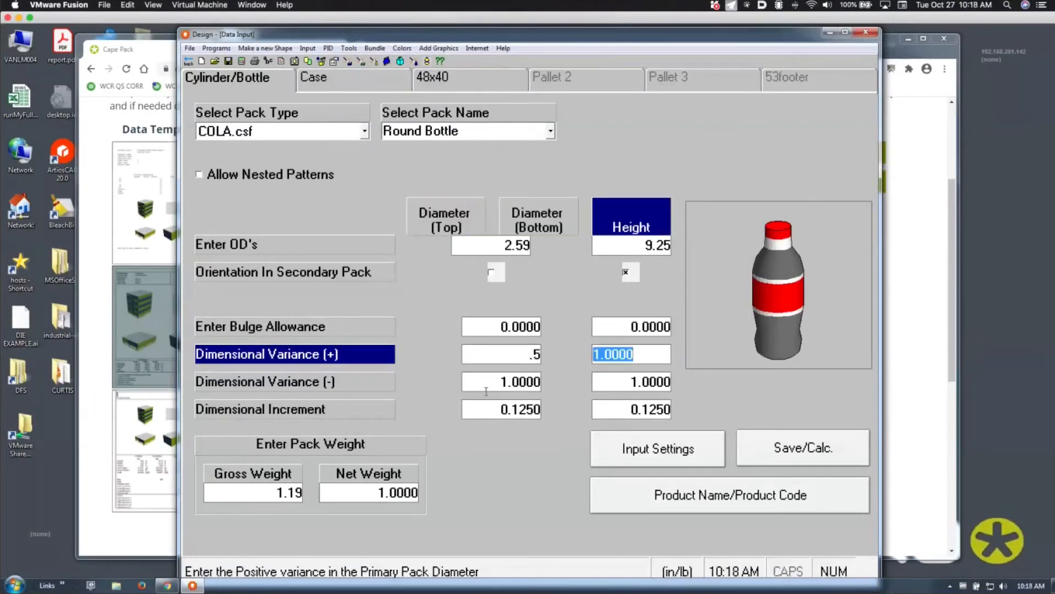
pyautogui.moveTo(465, 382); pyautogui.dragTo(484, 381)
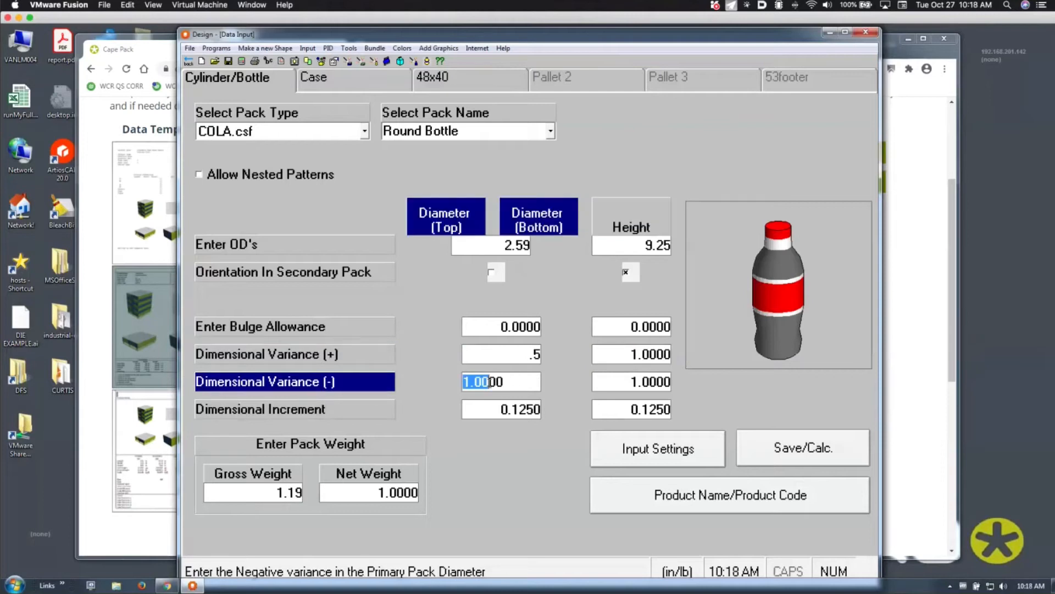
pyautogui.write('.')
pyautogui.press('Delete')
pyautogui.press('Delete')
pyautogui.write('5')
pyautogui.press('Tab')
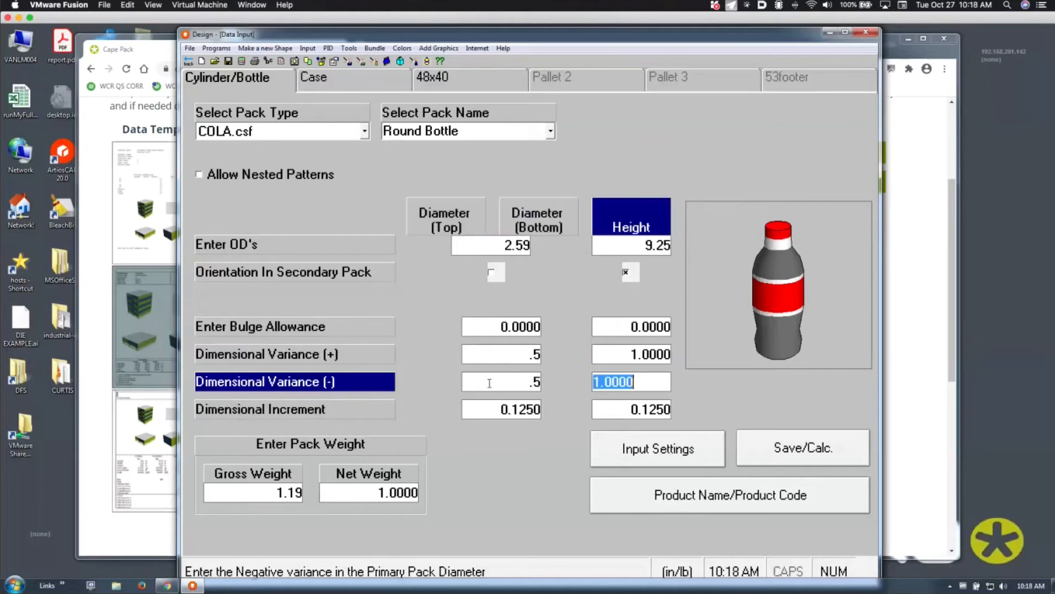
pyautogui.write('1')
pyautogui.press('Tab')
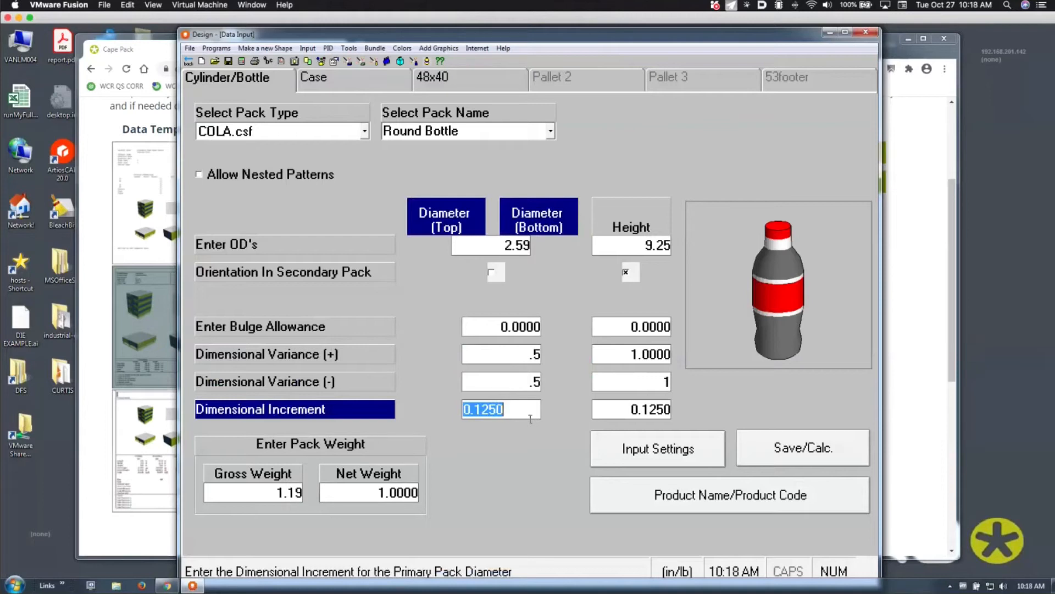
# Set the dimensional increments to .125 for diameter and .25 for height
pyautogui.write('.25')
pyautogui.press('Tab')
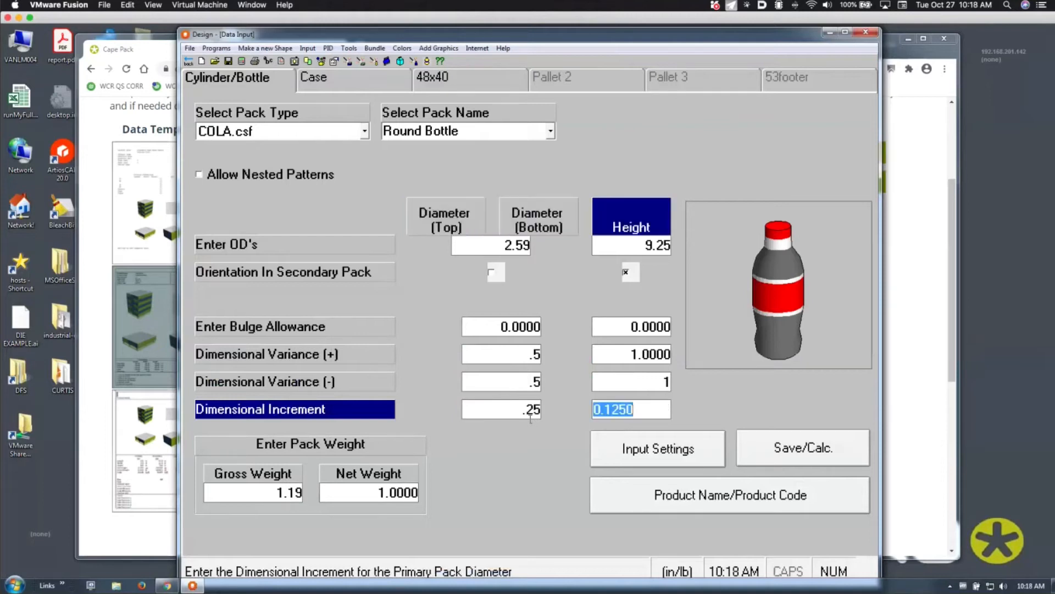
pyautogui.click(531, 414)
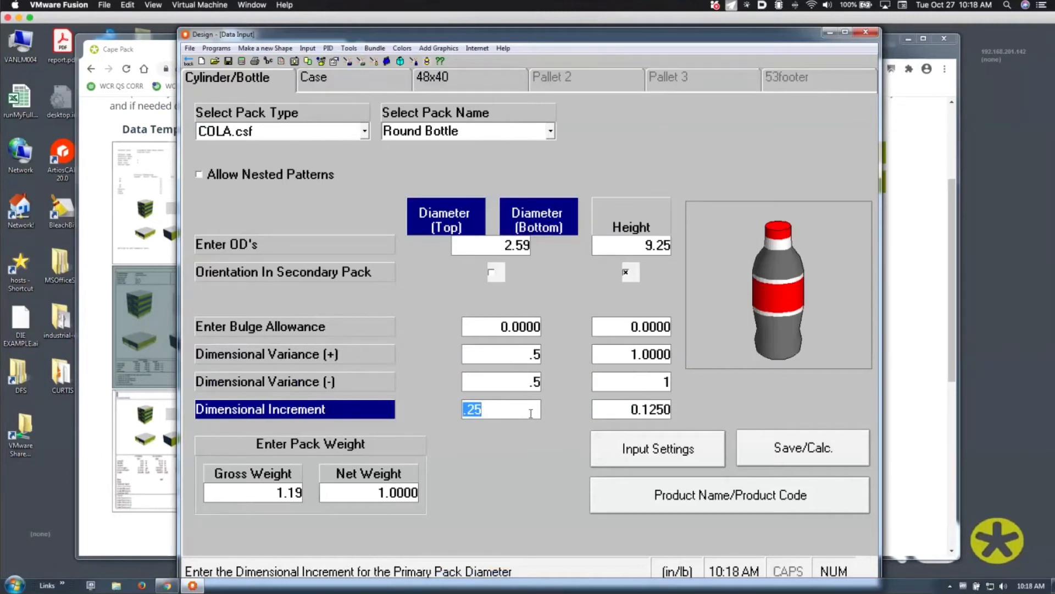
pyautogui.write('.125')
pyautogui.press('Tab')
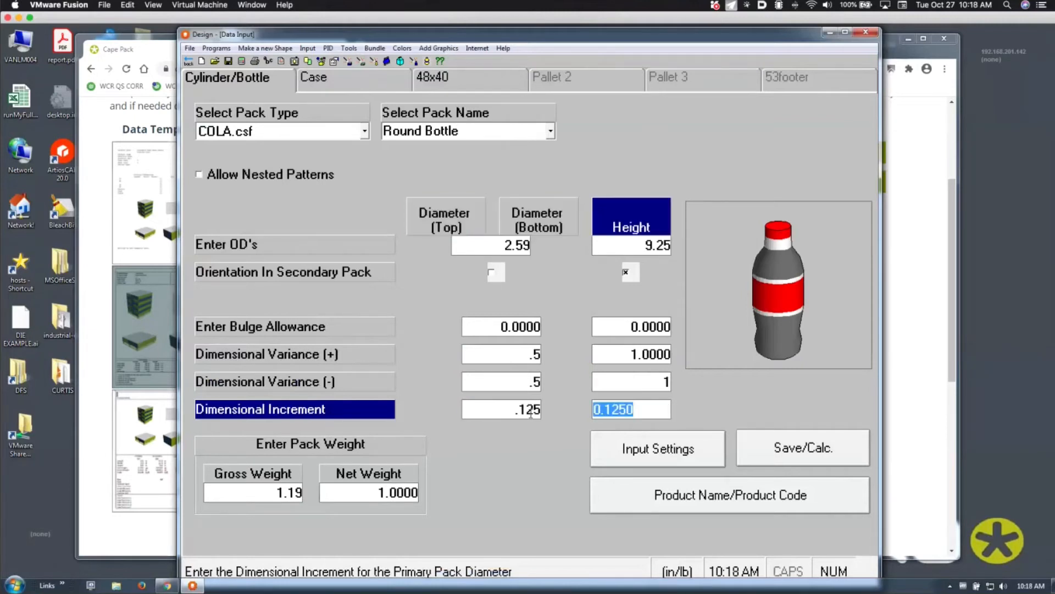
pyautogui.write('.25')
pyautogui.press('Tab')
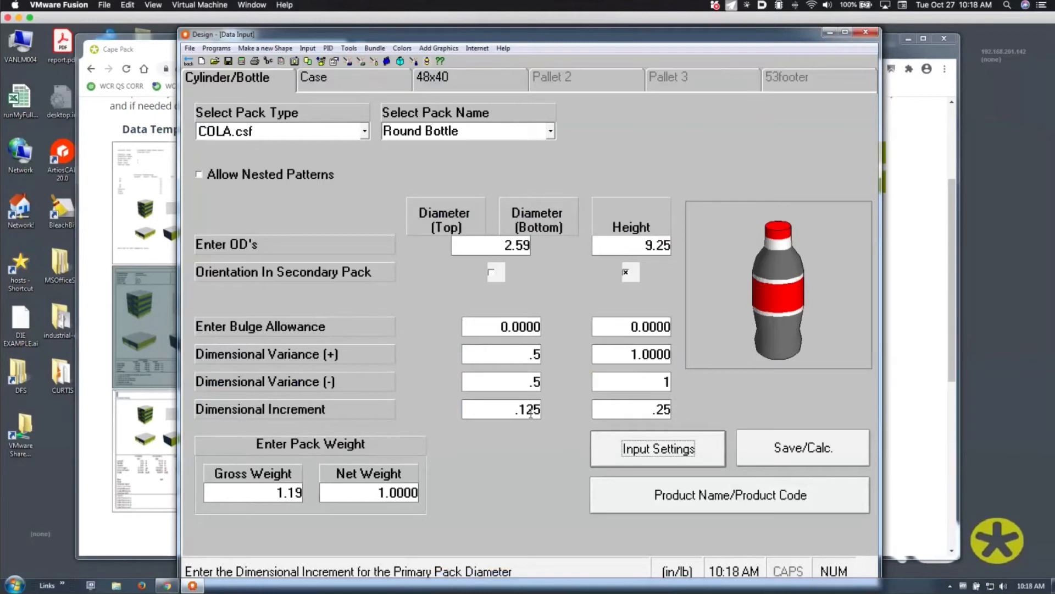
# Try calculating the bottle study and dismiss the input data error
pyautogui.click(306, 80)
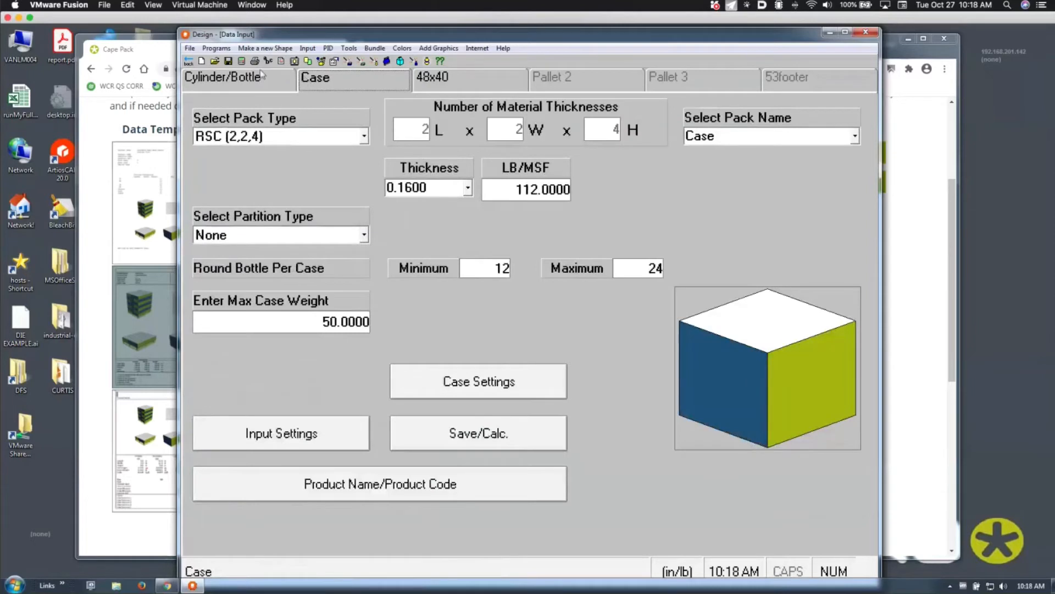
pyautogui.click(242, 61)
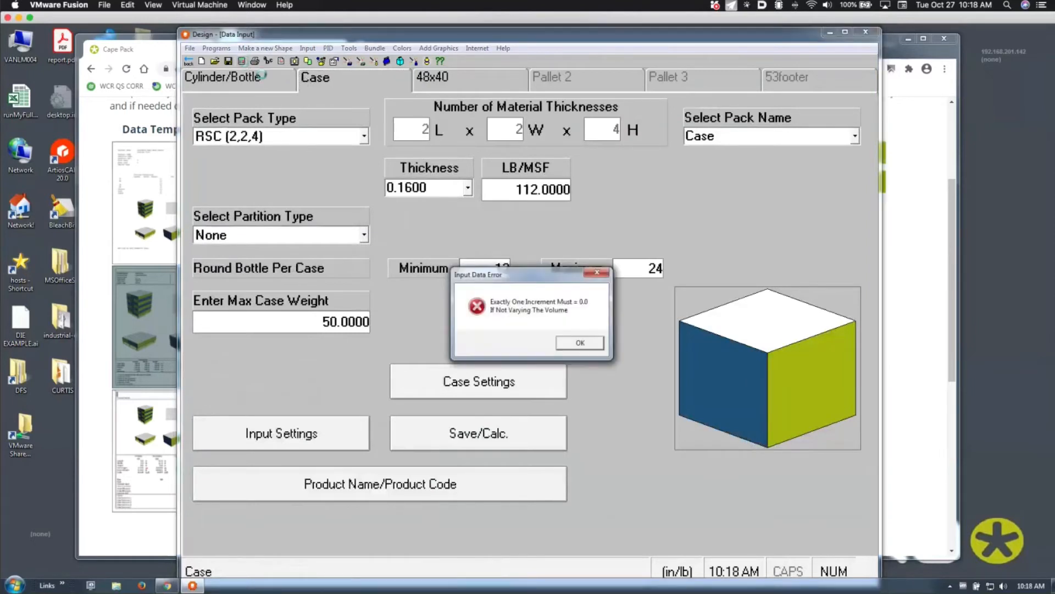
pyautogui.click(582, 343)
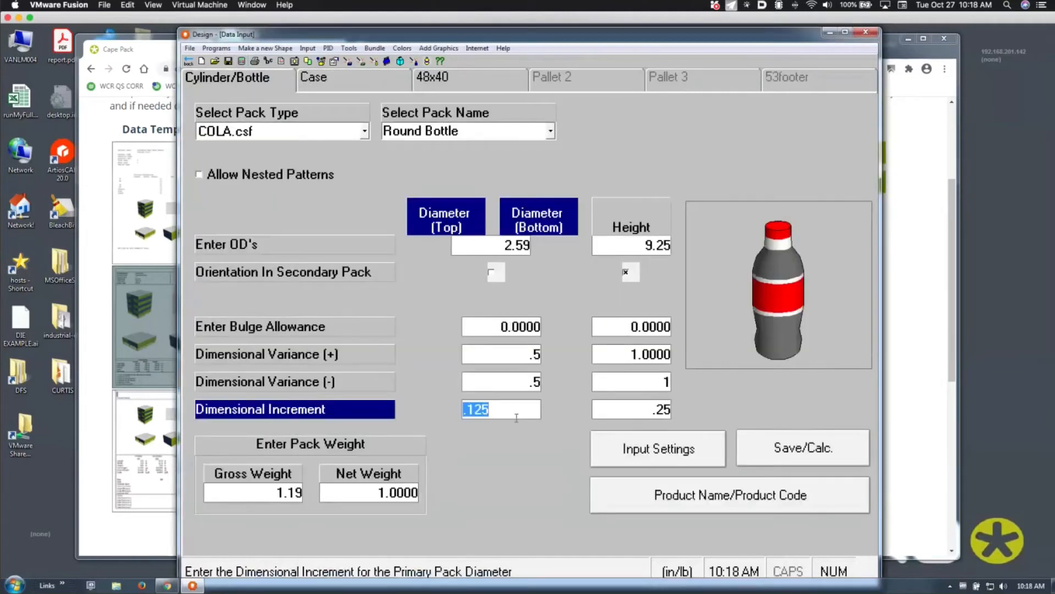
# Re-enter a 0.125 diameter increment and recalculate, dismissing the 'Exactly One Increment Must = 0.0' error
pyautogui.write('0.125')
pyautogui.press('Tab')
pyautogui.press('Tab')
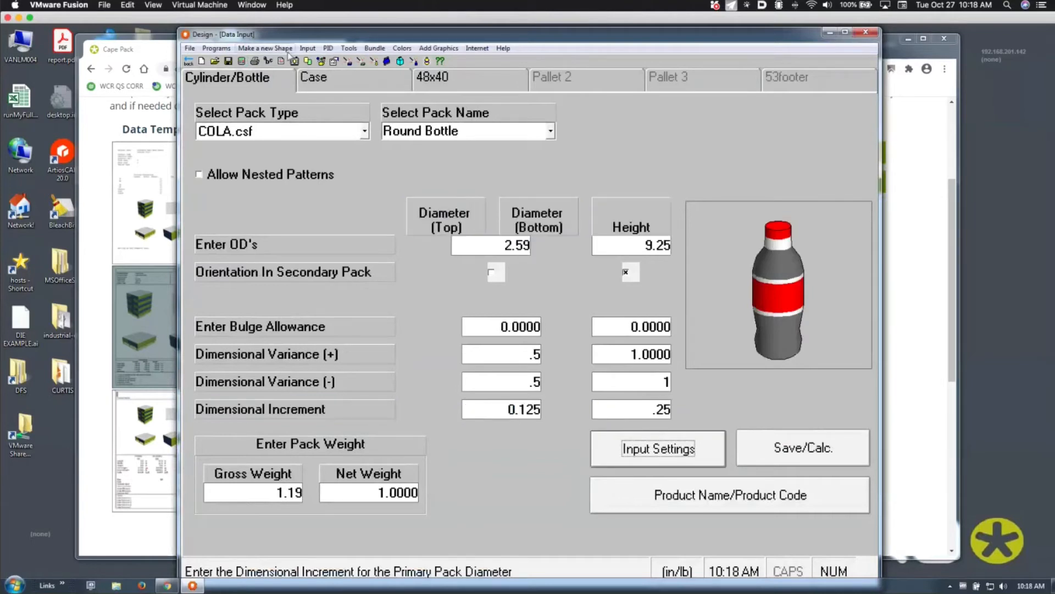
pyautogui.click(241, 62)
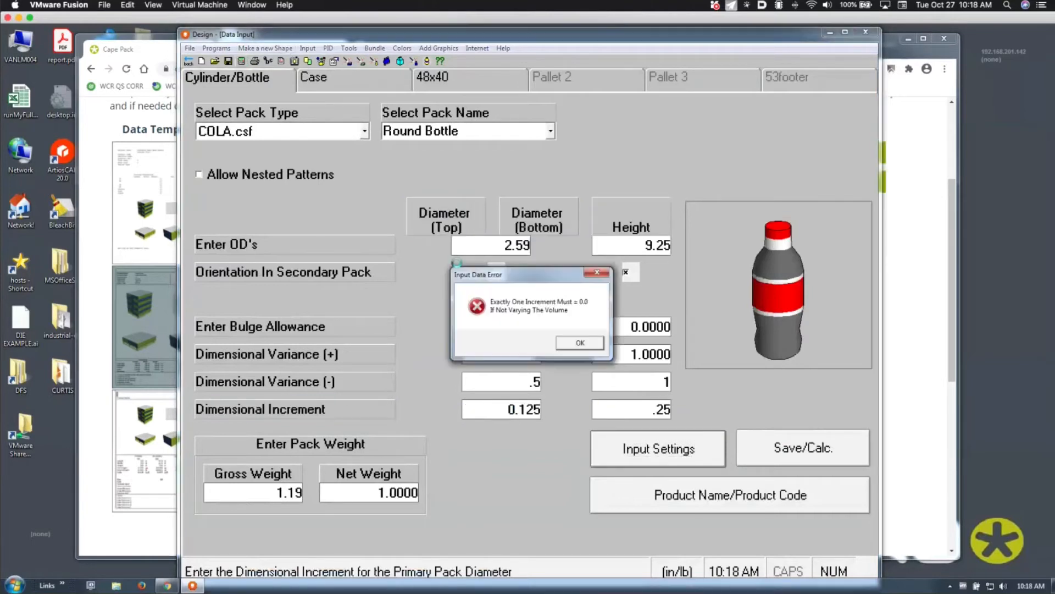
pyautogui.click(580, 343)
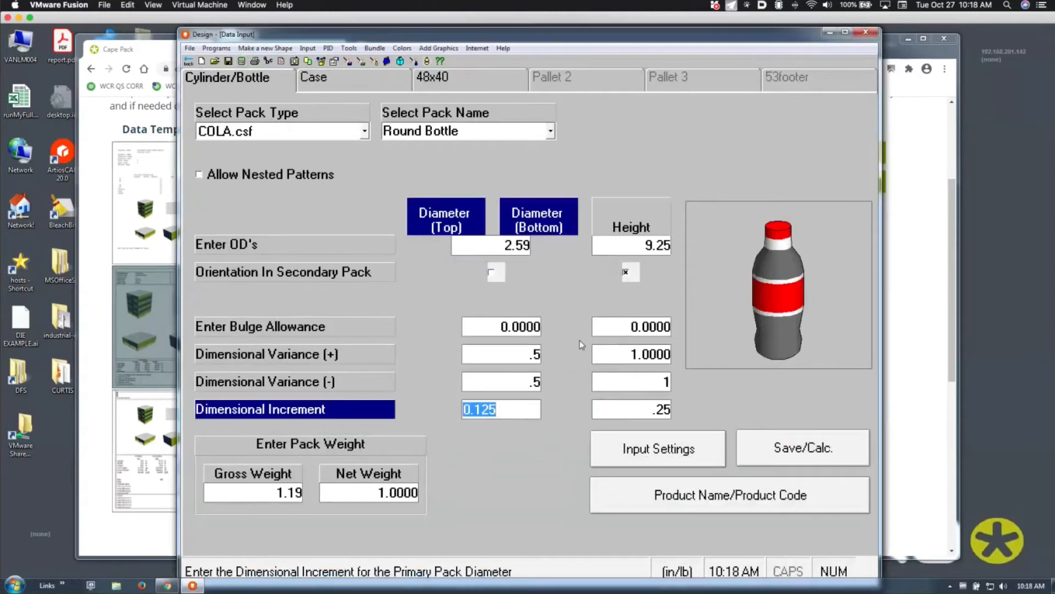
pyautogui.click(519, 330)
# Give the bottle a .12 bulge allowance in diameter and height, then clear the increment errors
pyautogui.write('.1')
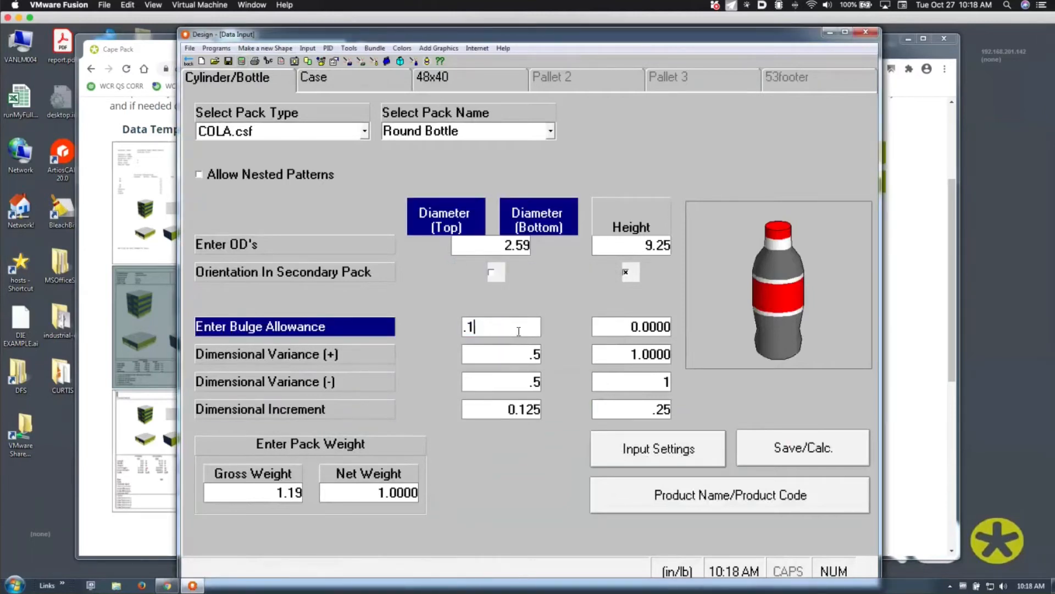
pyautogui.write('2')
pyautogui.press('Tab')
pyautogui.write('.12')
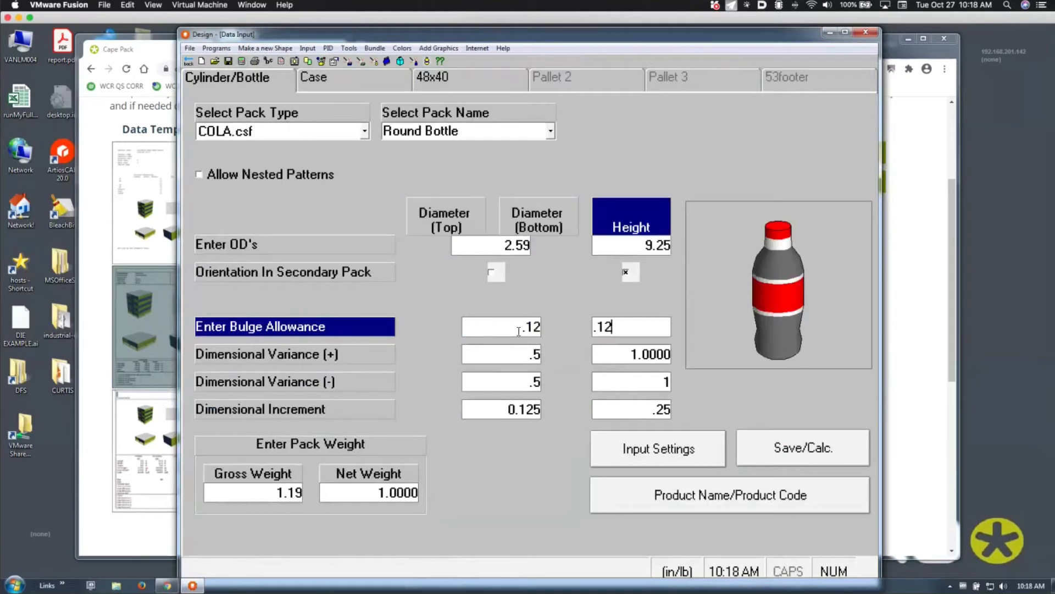
pyautogui.press('Tab')
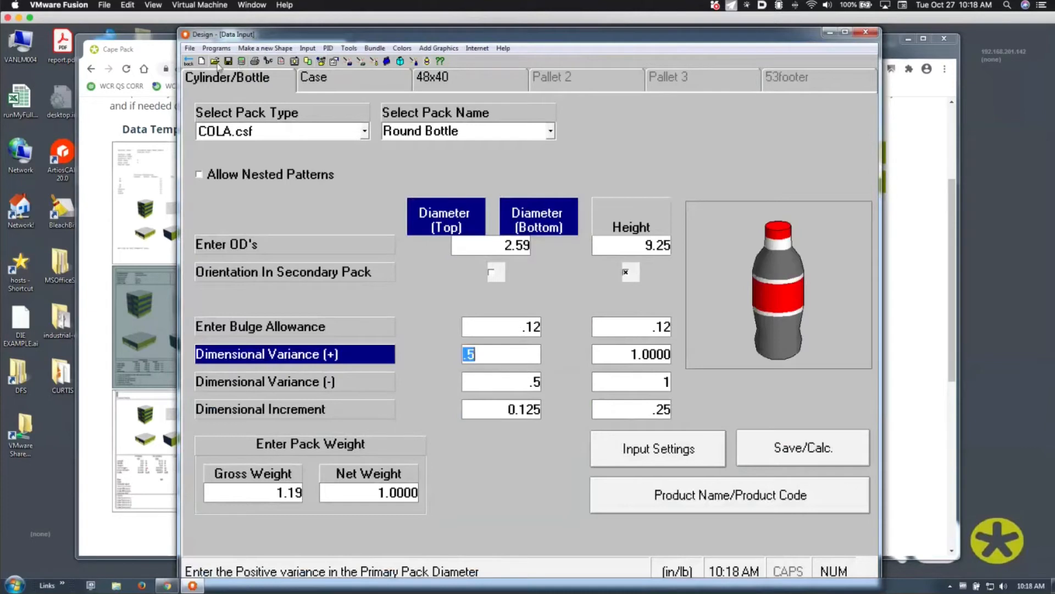
pyautogui.click(241, 61)
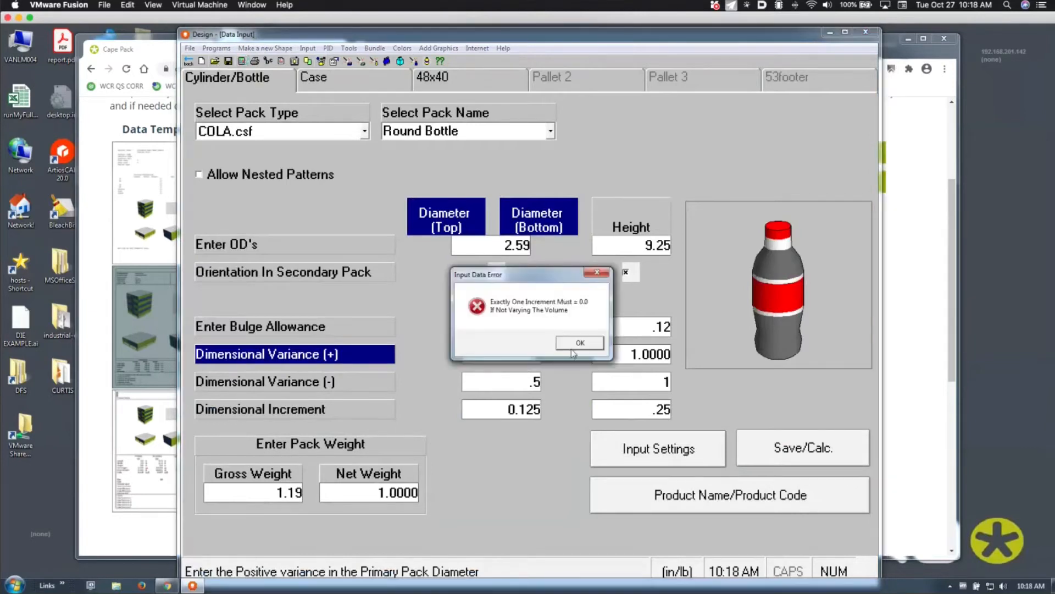
pyautogui.click(573, 343)
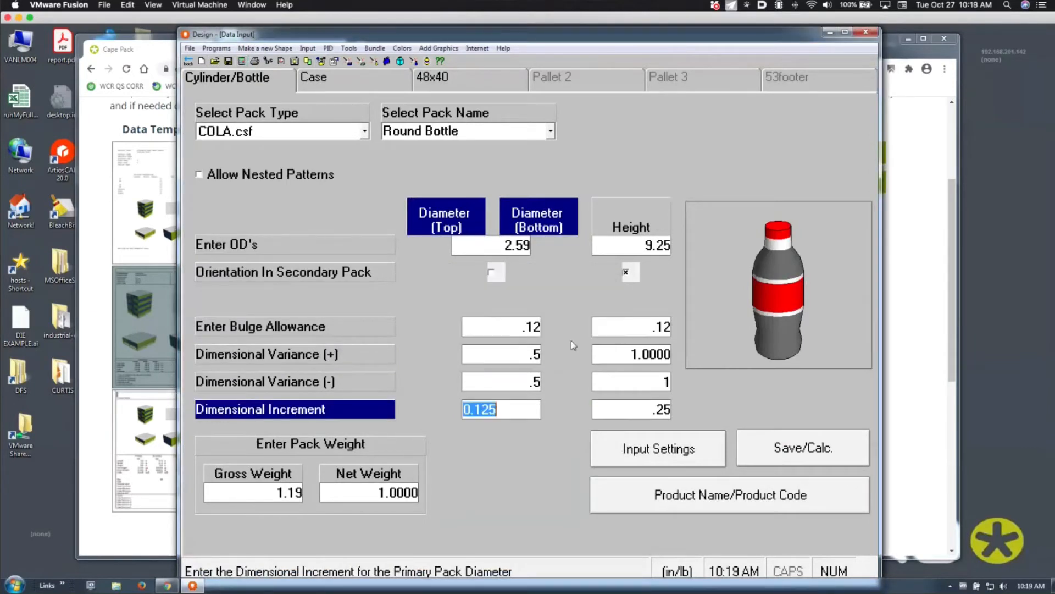
pyautogui.click(535, 349)
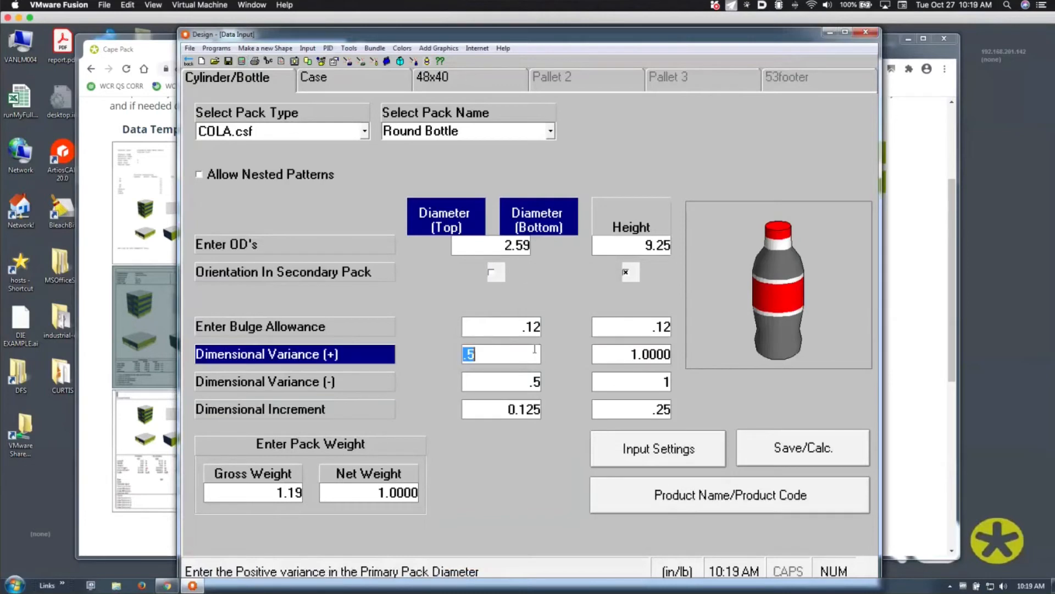
# Set the diameter dimensional increment to 0 and calculate pallet solutions
pyautogui.click(527, 408)
pyautogui.write('0')
pyautogui.press('Tab')
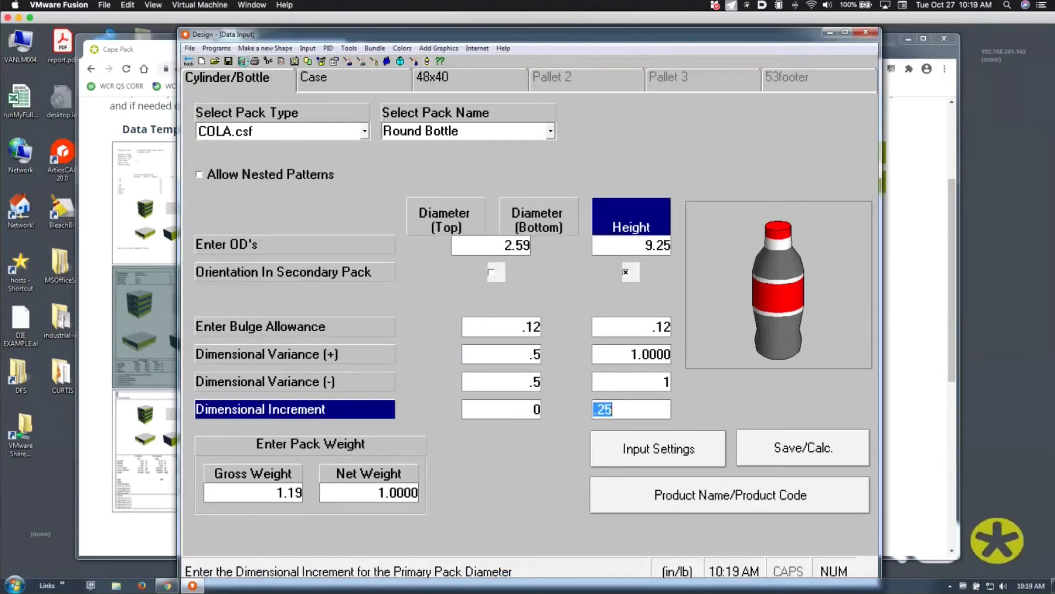
pyautogui.click(243, 62)
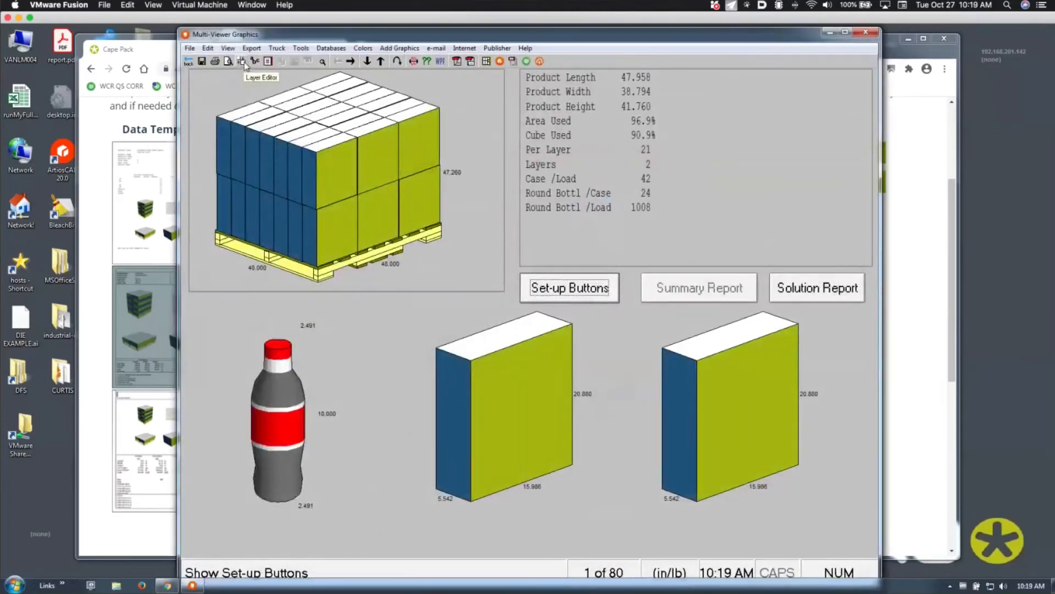
# Lift the middle case's cover to show the bottles in the 42-case, 1008-bottle load, then go back
pyautogui.click(286, 427)
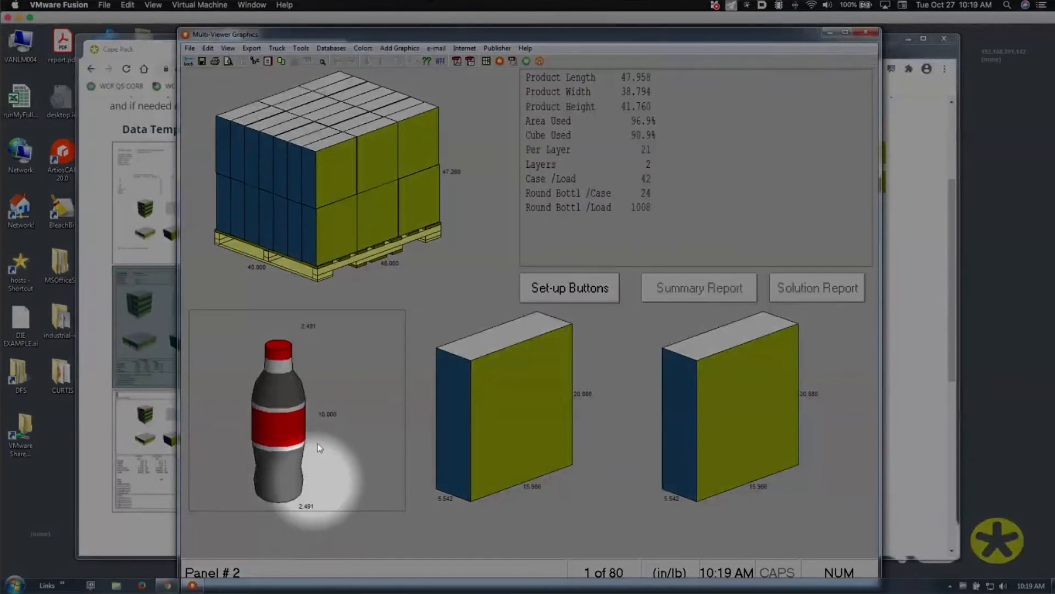
pyautogui.click(489, 433)
pyautogui.rightClick(489, 433)
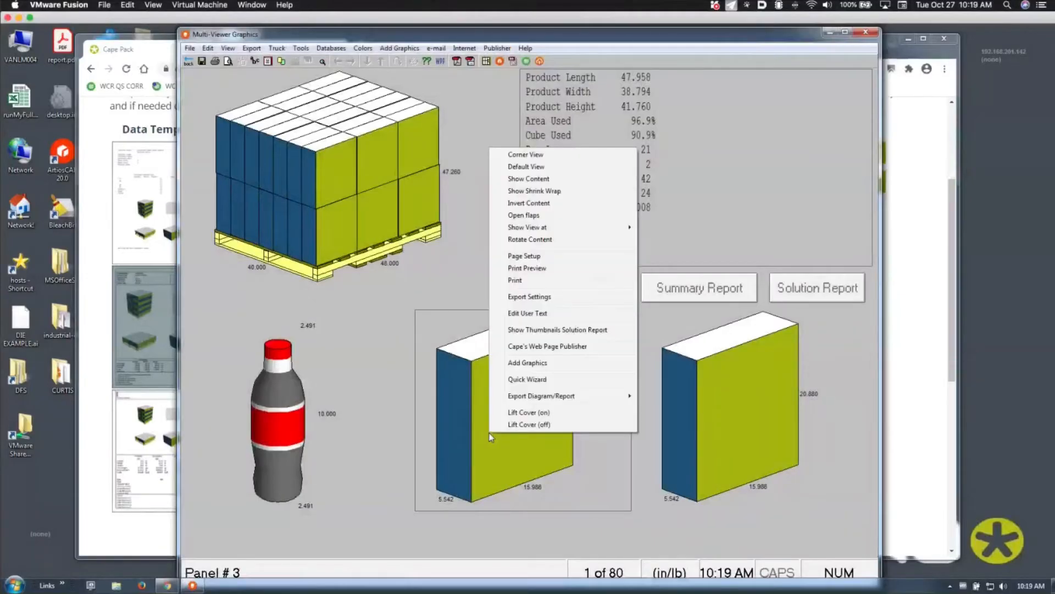
pyautogui.click(524, 408)
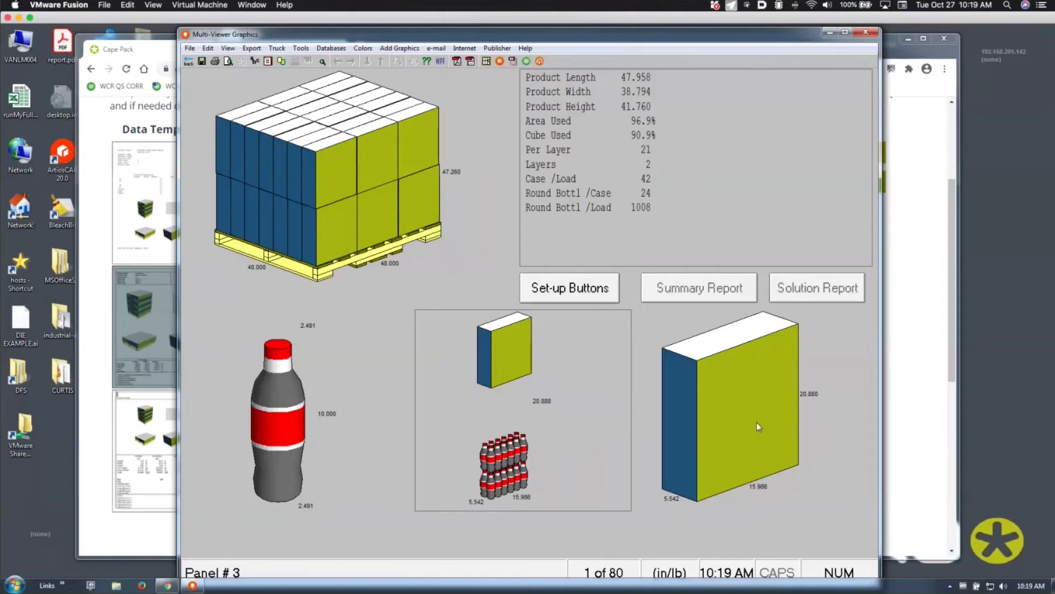
pyautogui.click(189, 62)
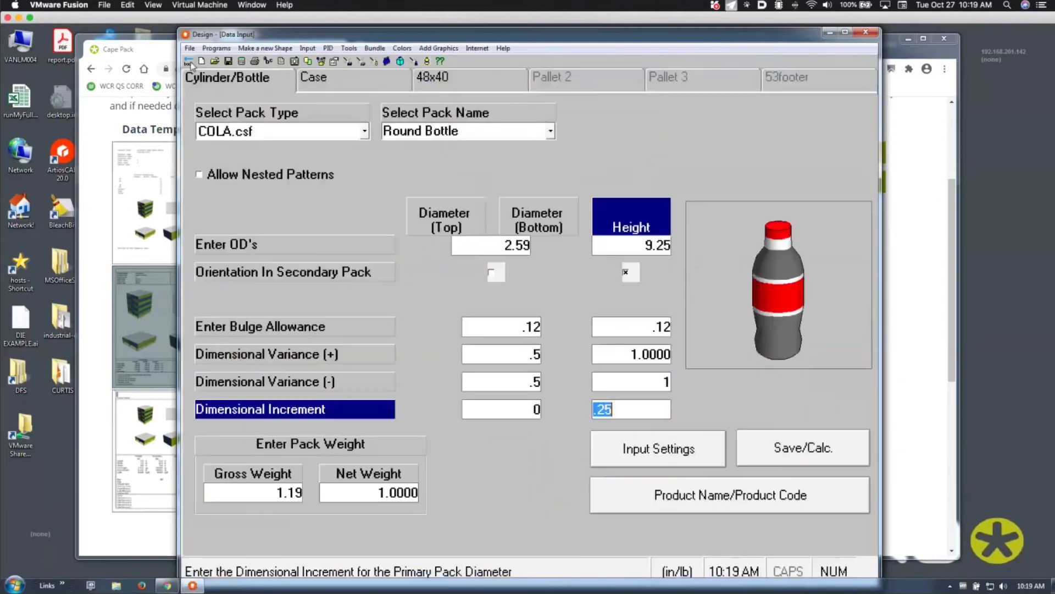
# Cap the case's maximum outside dimensions at 15 × 15 × 12 and recalculate pallet solutions
pyautogui.click(364, 81)
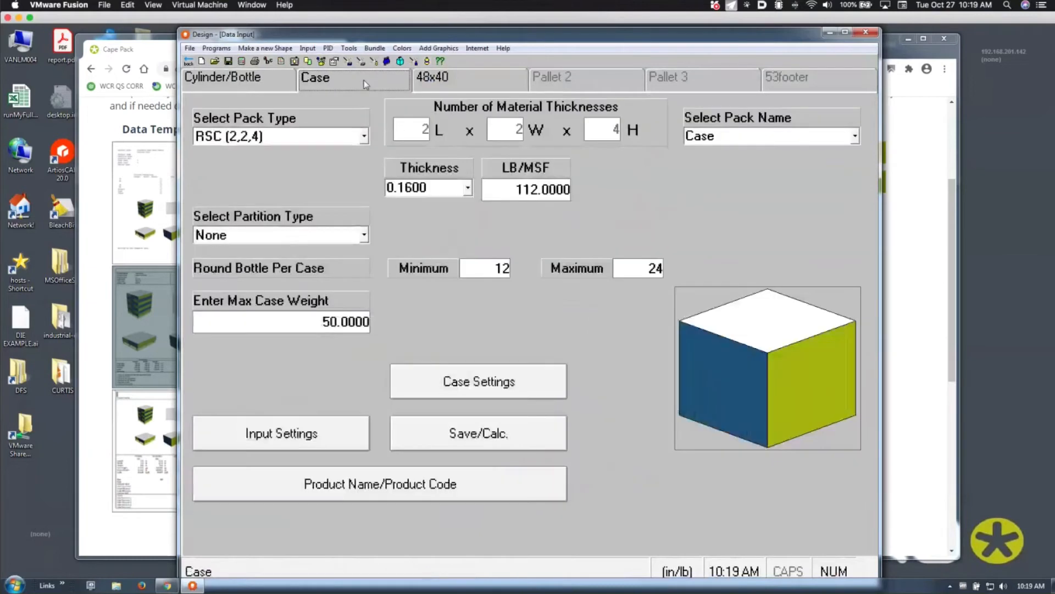
pyautogui.click(447, 385)
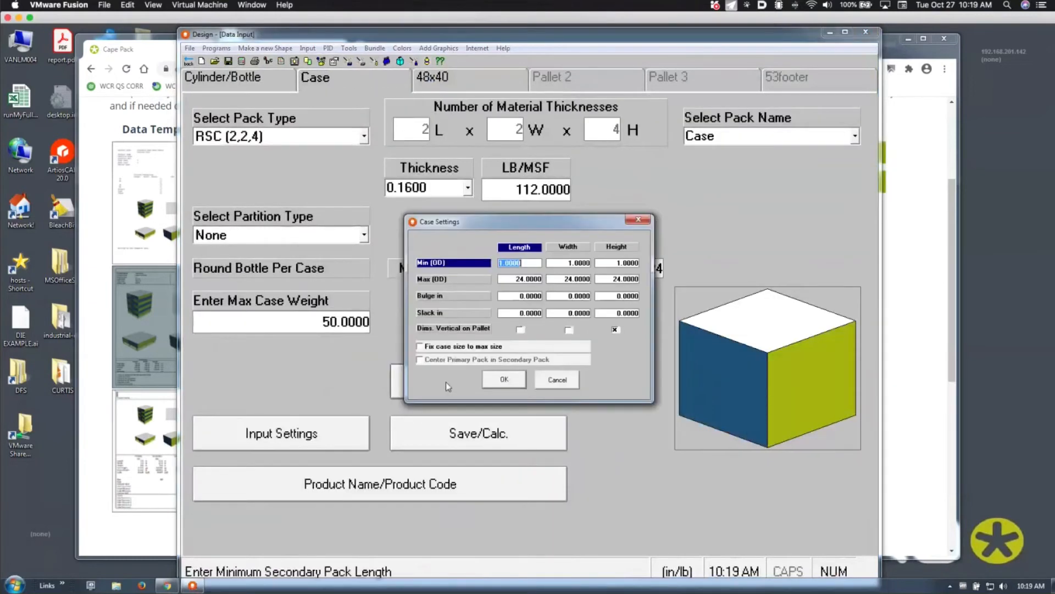
pyautogui.click(509, 278)
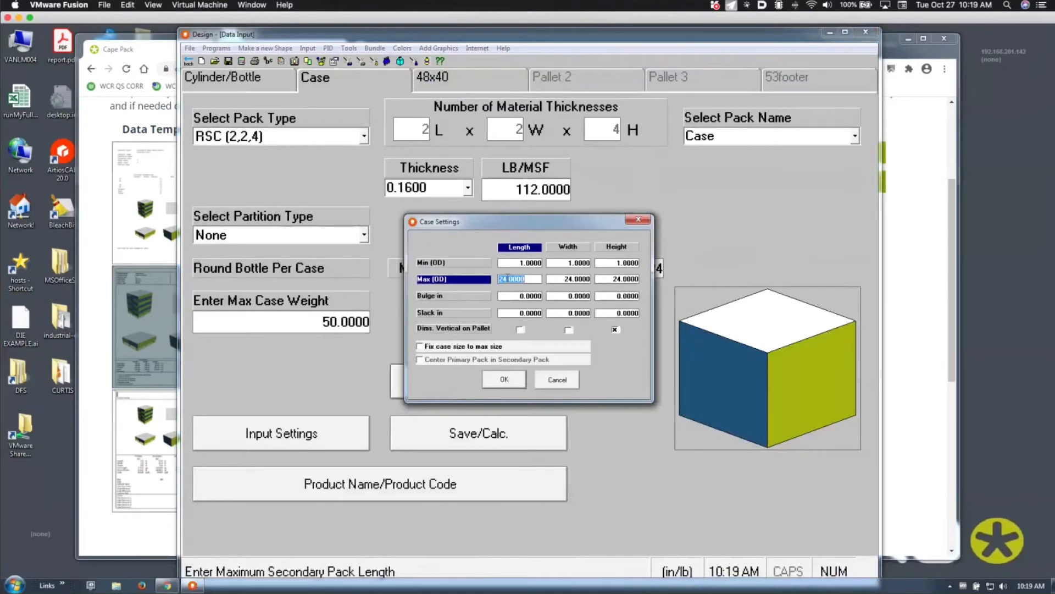
pyautogui.write('15')
pyautogui.press('Tab')
pyautogui.write('15')
pyautogui.press('Tab')
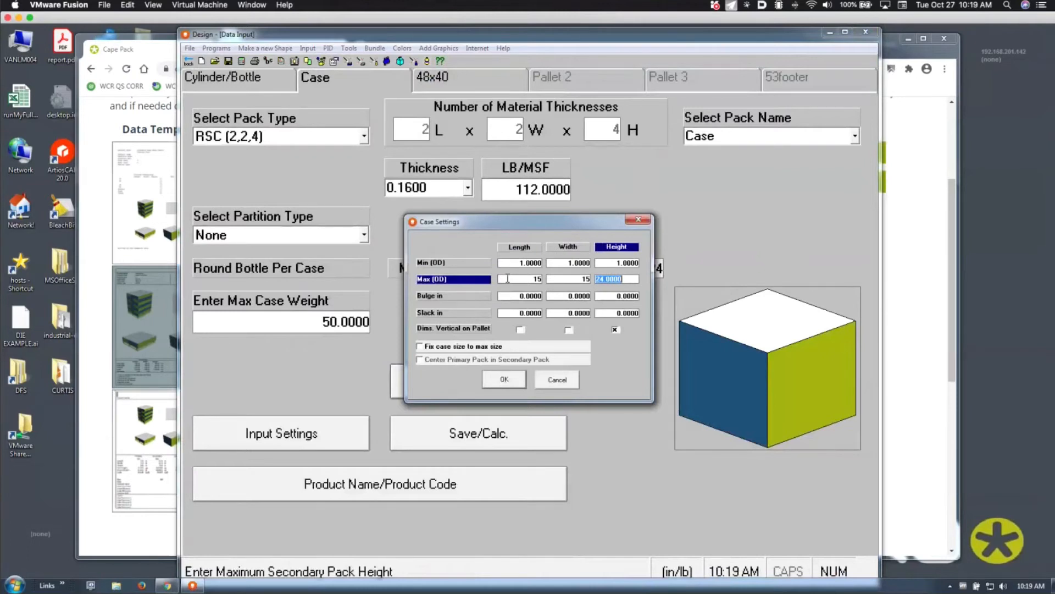
pyautogui.write('12')
pyautogui.press('Tab')
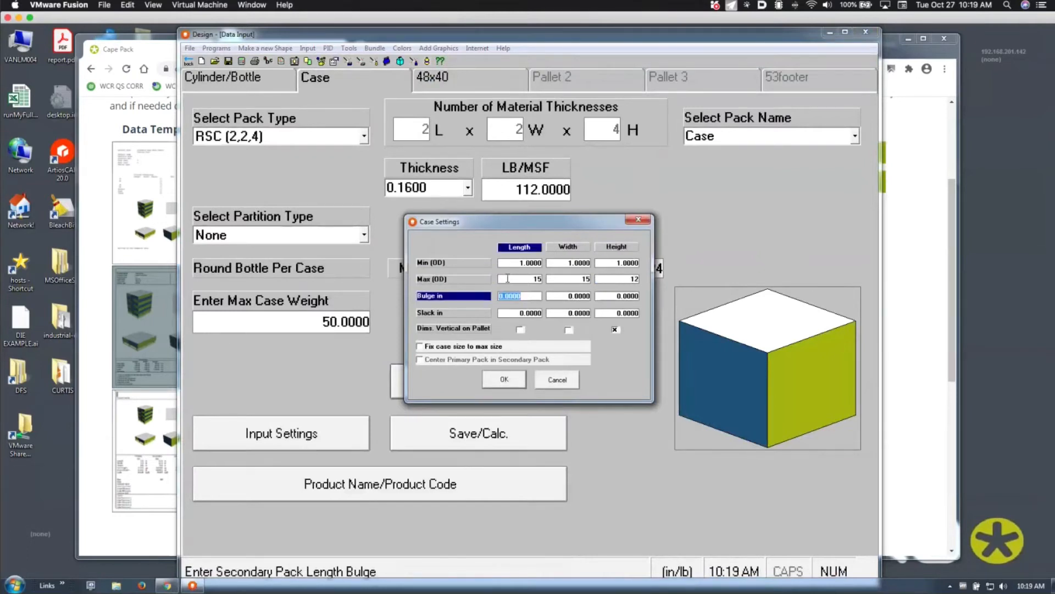
pyautogui.click(505, 379)
pyautogui.click(291, 80)
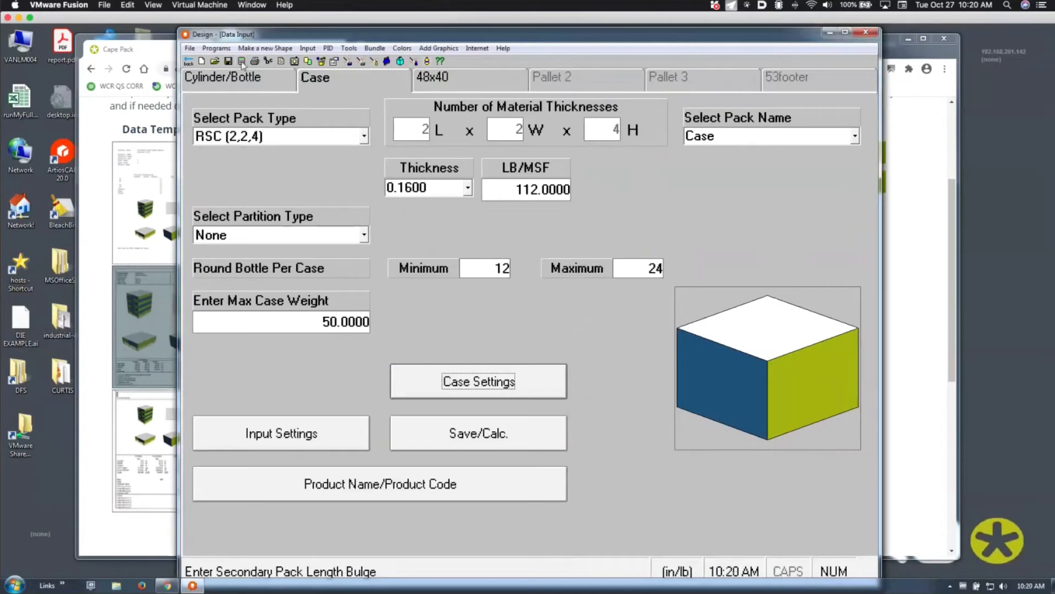
pyautogui.click(241, 61)
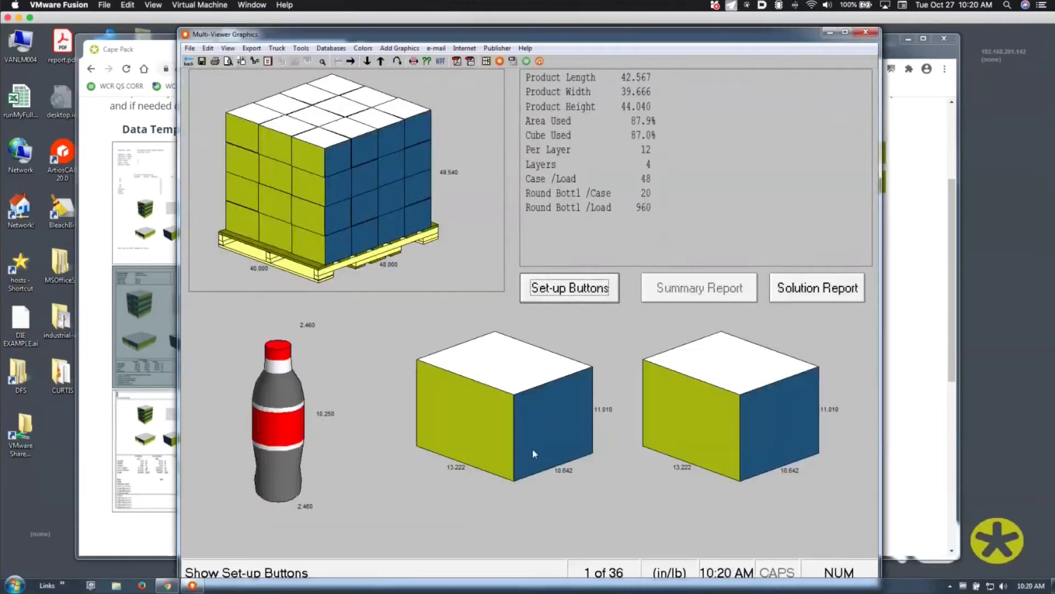
# Lift the middle case's cover to show its 20 bottles, then go back to the COLA.csf data input
pyautogui.click(533, 450)
pyautogui.rightClick(532, 447)
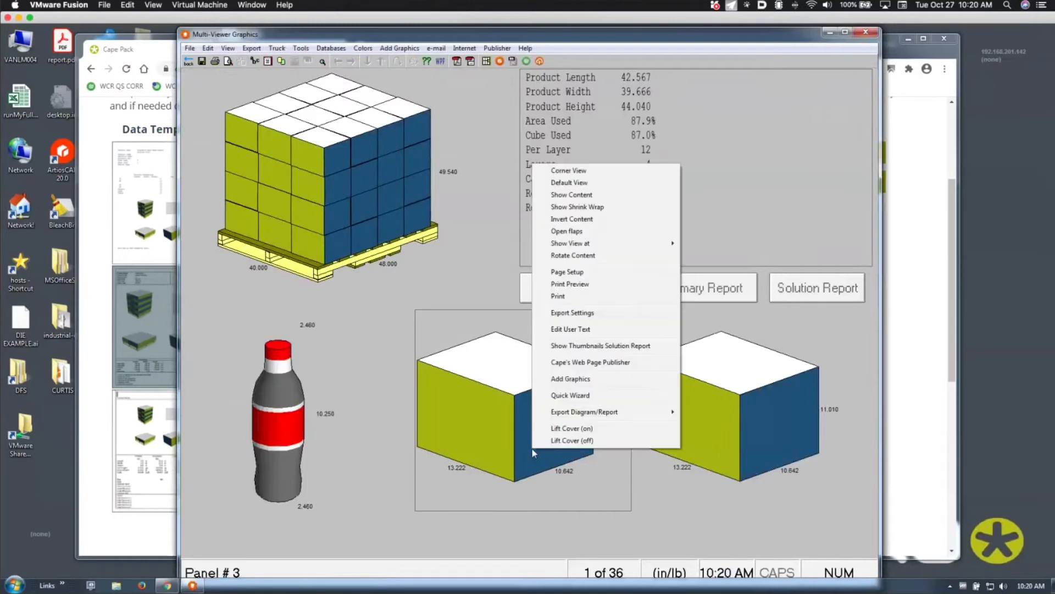
pyautogui.click(553, 427)
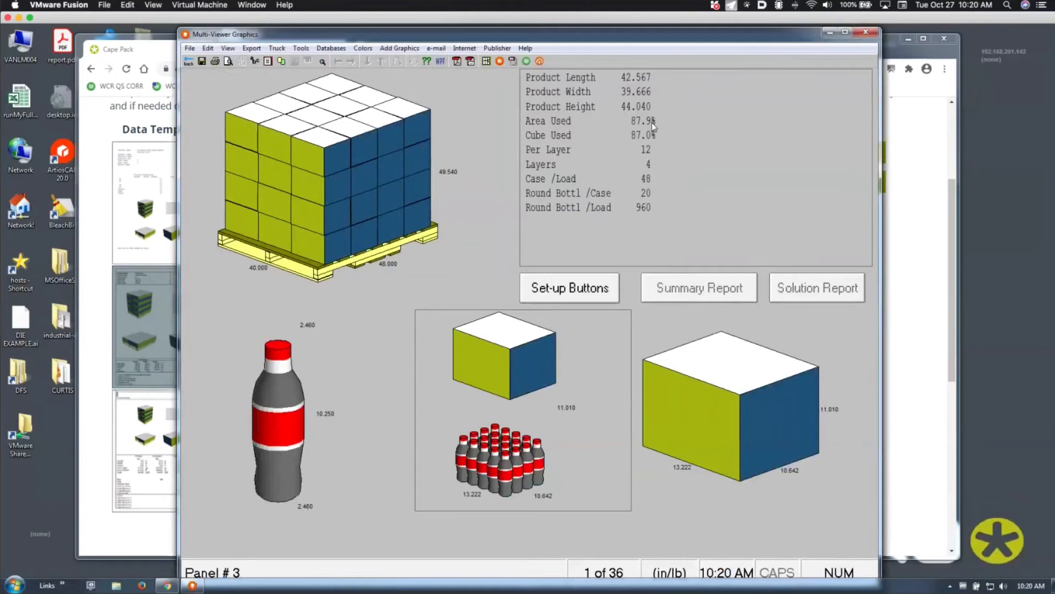
pyautogui.click(190, 62)
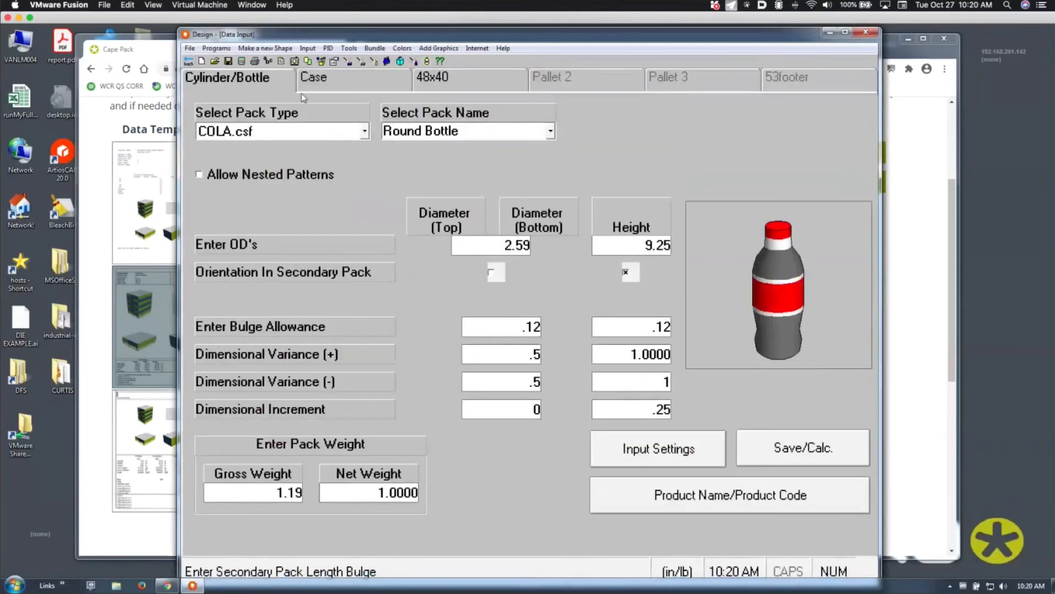
# Allow a 1-inch length and width overhang on the 48x40 pallet and recalculate, giving 1080 bottles per load
pyautogui.click(440, 82)
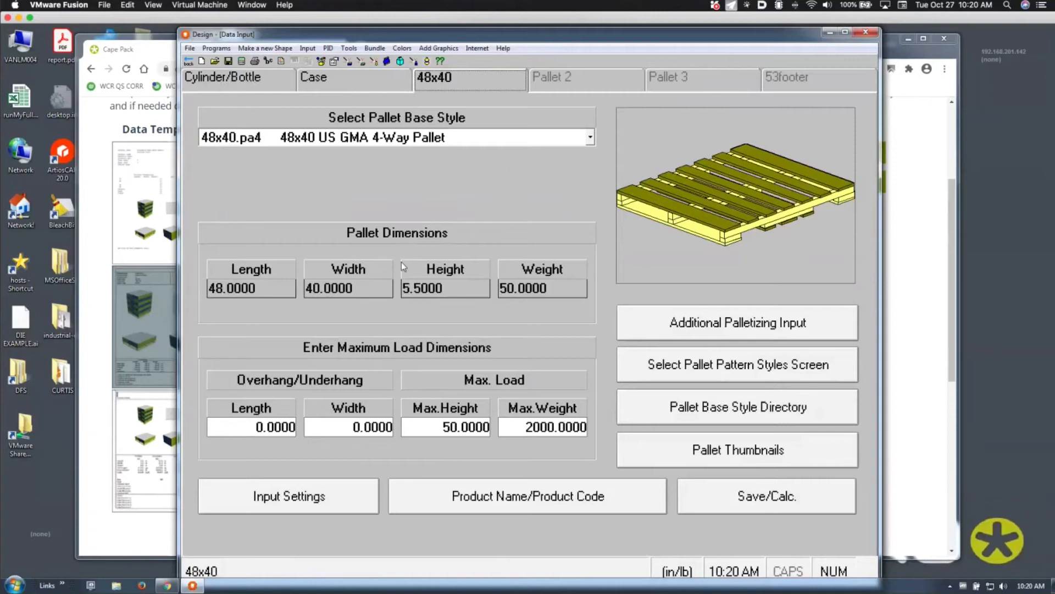
pyautogui.click(264, 423)
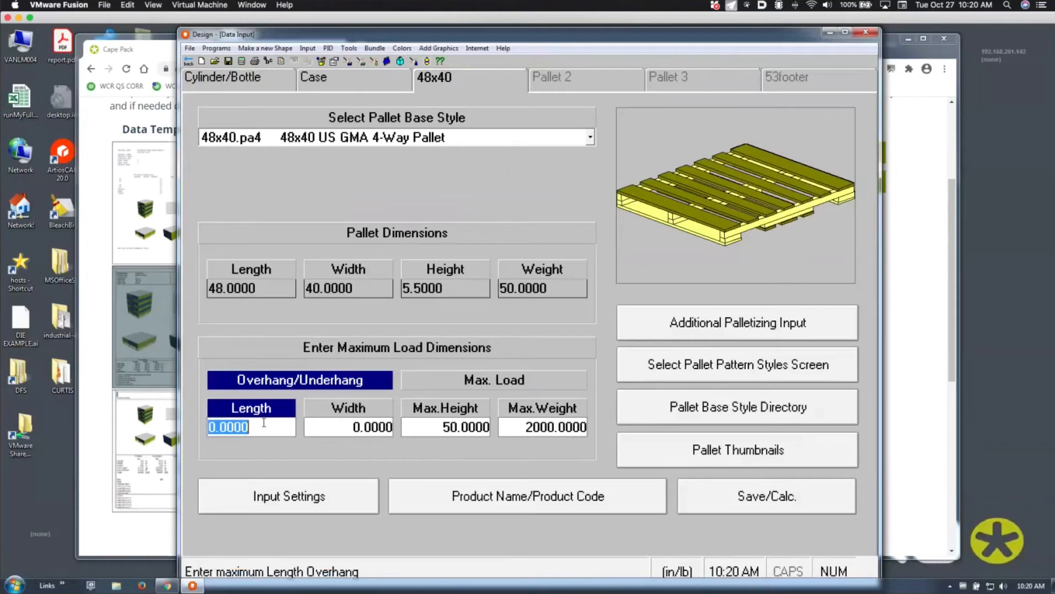
pyautogui.write('1')
pyautogui.press('Tab')
pyautogui.write('1')
pyautogui.press('Tab')
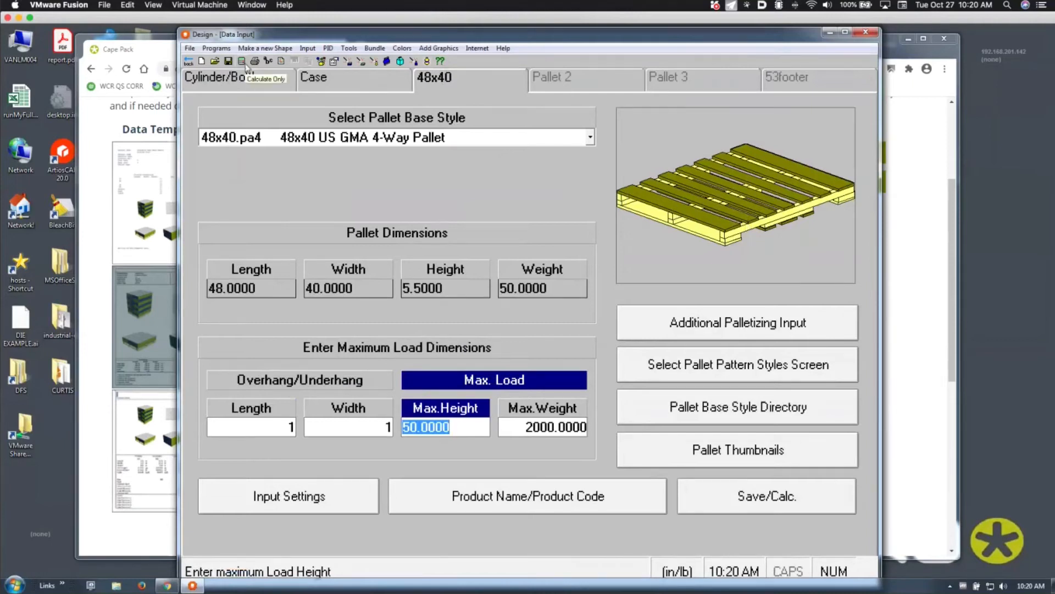
pyautogui.click(245, 65)
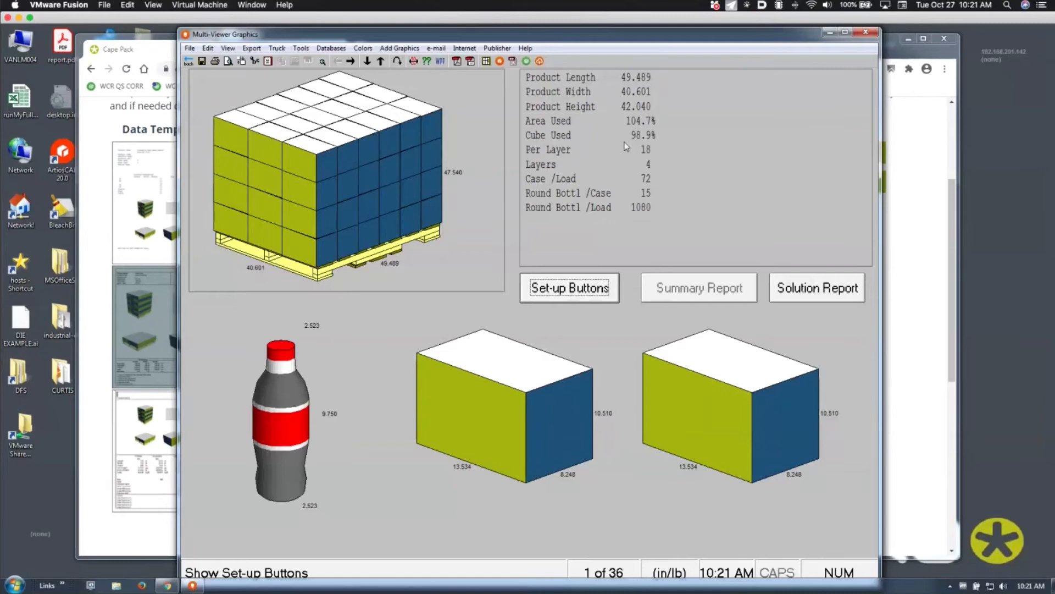
# Leave the Multi-Viewer results and bring the Cape Pack Front Menu window forward
pyautogui.click(188, 62)
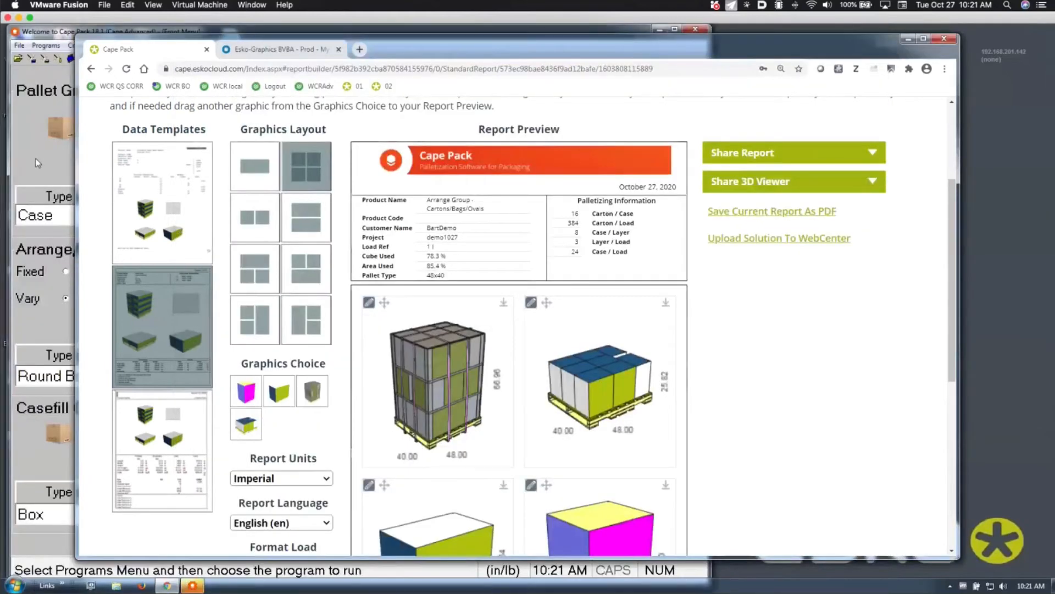
pyautogui.click(35, 158)
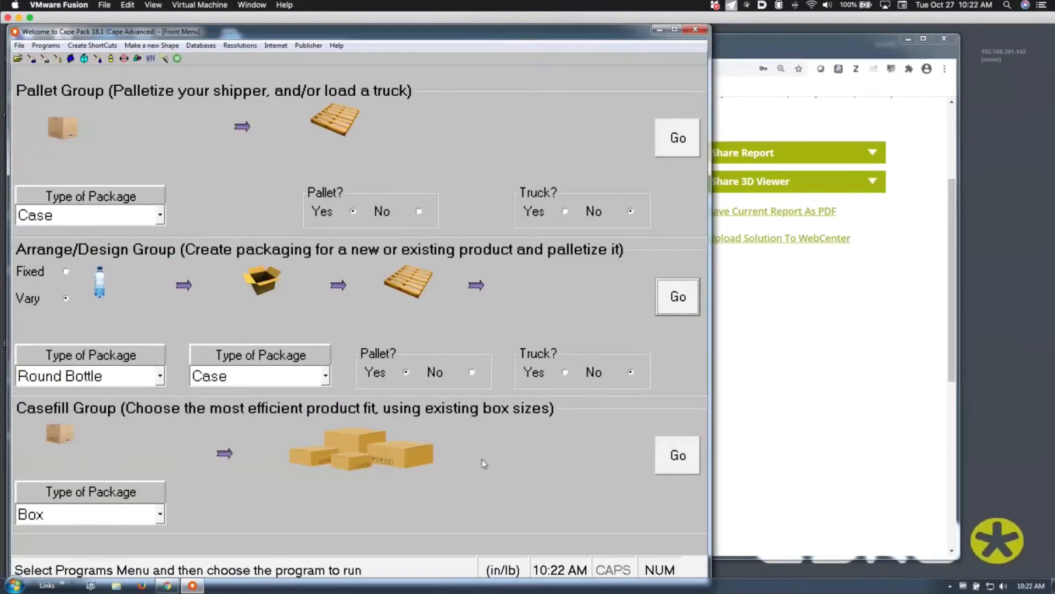
# Start Casefill from the front menu's Casefill group, loading the 6 x 4 x 6 ECO Seal Box
pyautogui.click(657, 454)
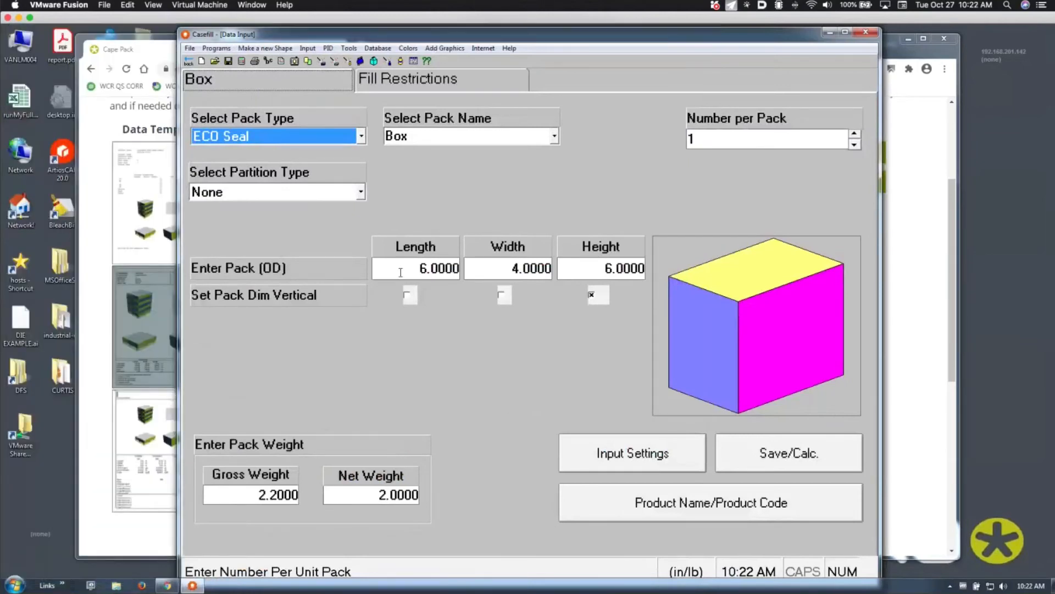
# Show Casefill's Fill Restrictions: 50.0000 max case weight, 1–100 cases, all 20 database records
pyautogui.click(400, 272)
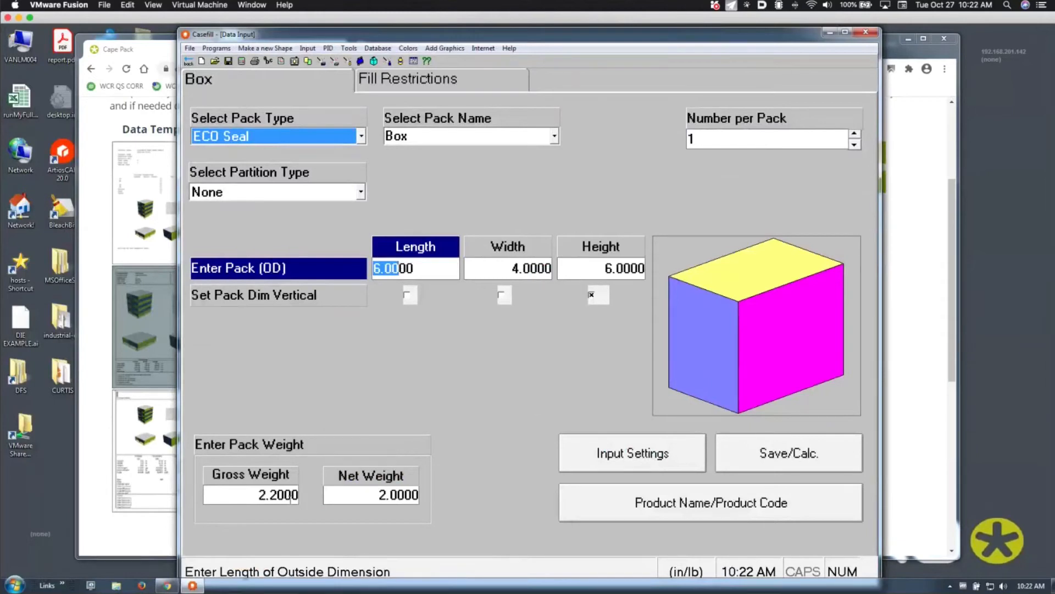
pyautogui.click(439, 87)
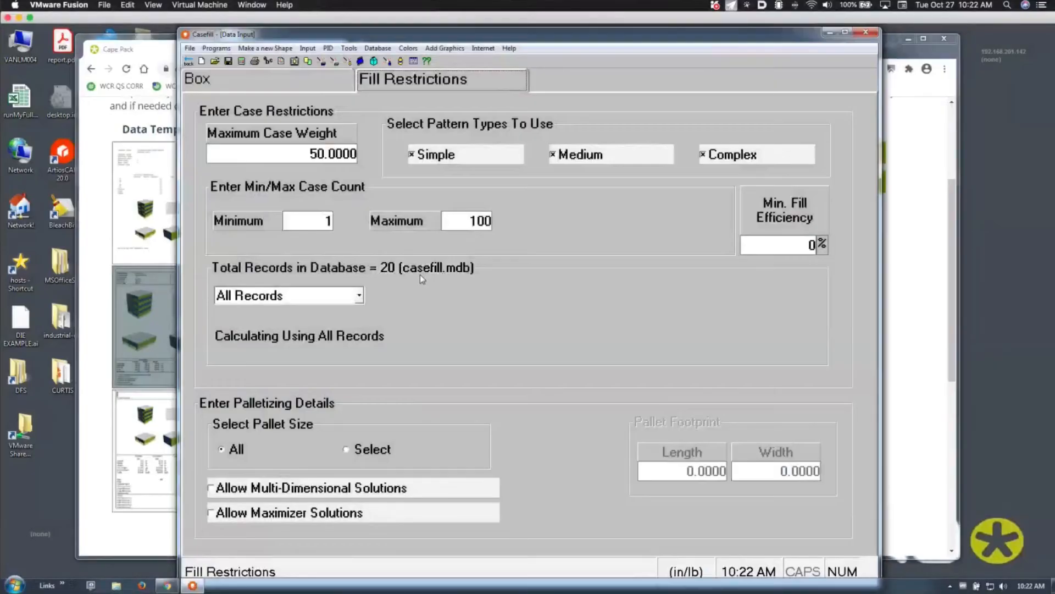
pyautogui.click(377, 49)
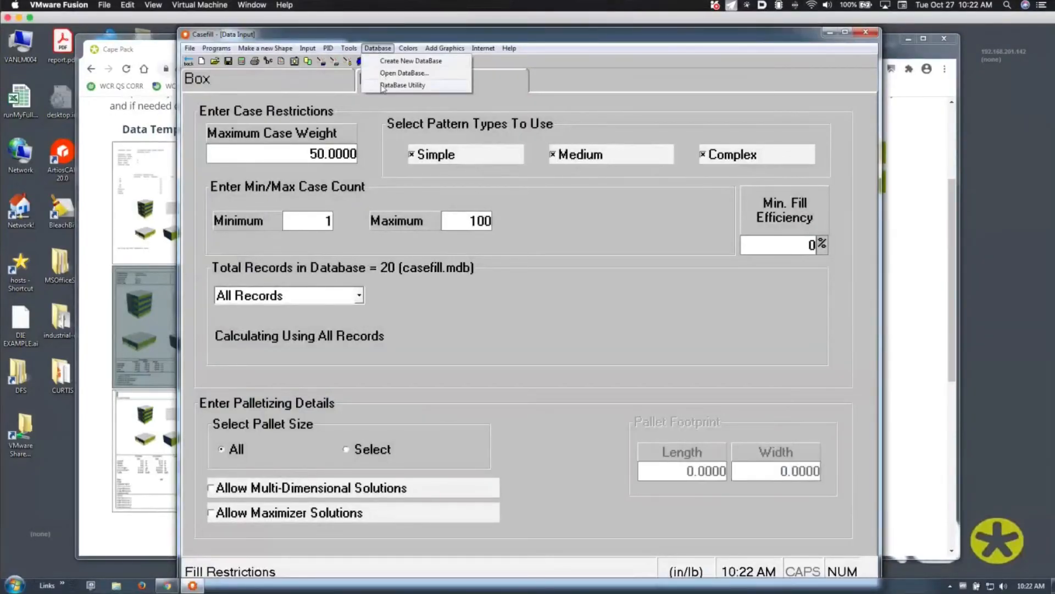
pyautogui.click(403, 86)
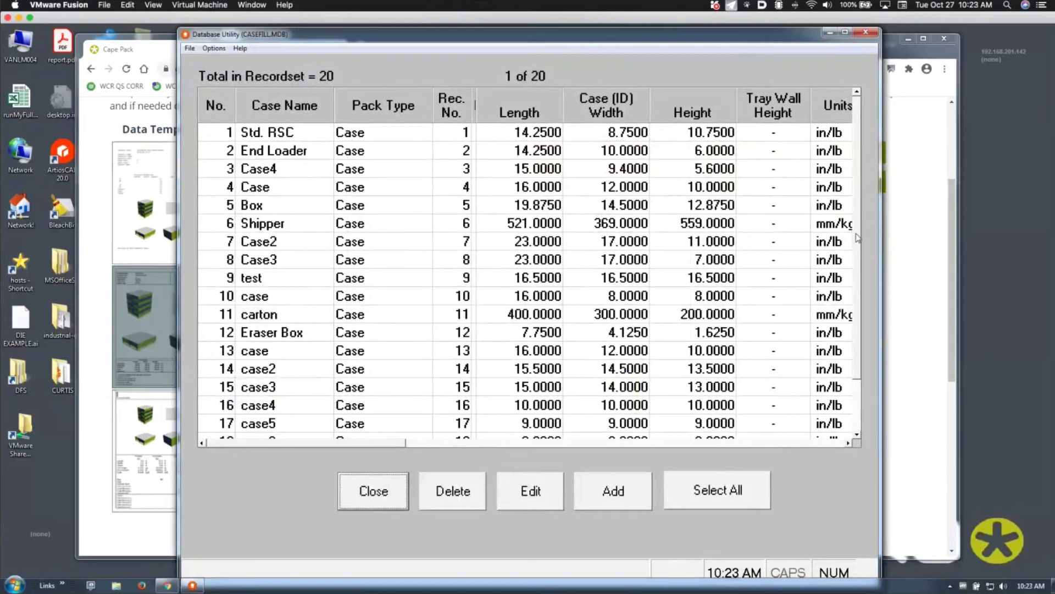
pyautogui.moveTo(858, 236); pyautogui.dragTo(858, 316)
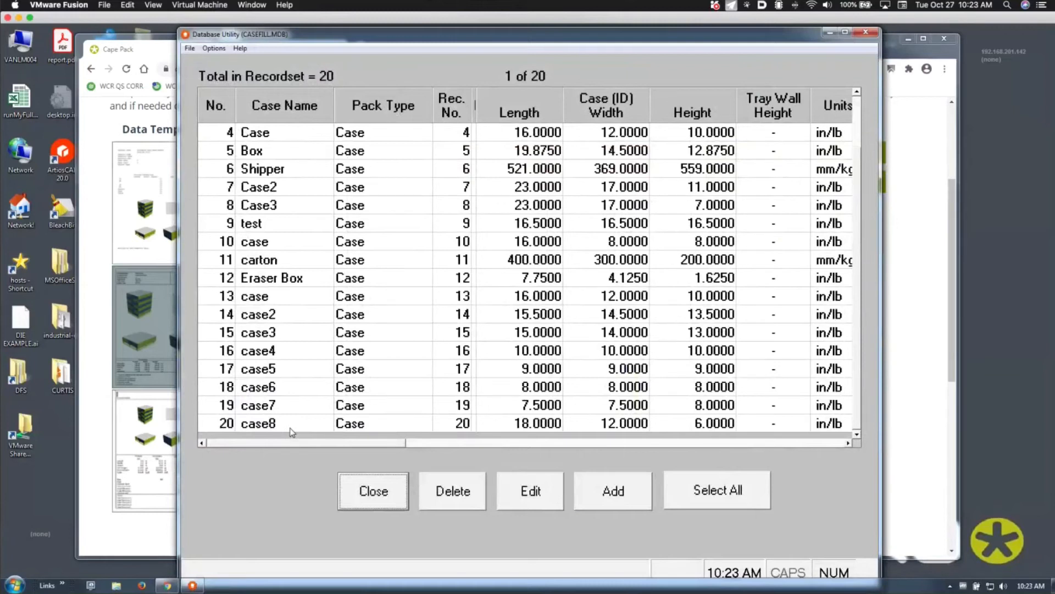
pyautogui.click(826, 262)
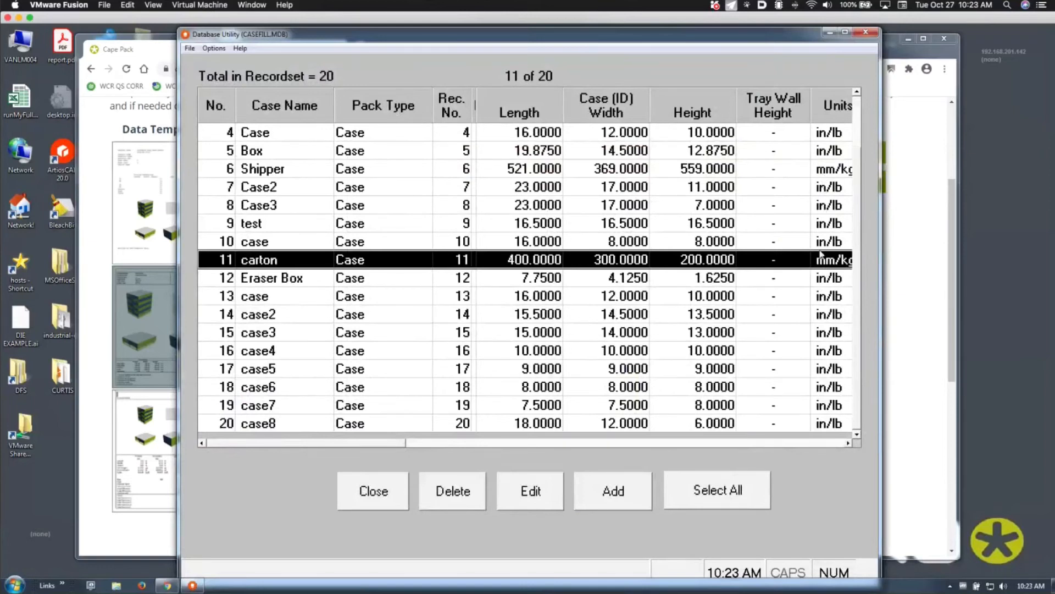
pyautogui.click(386, 301)
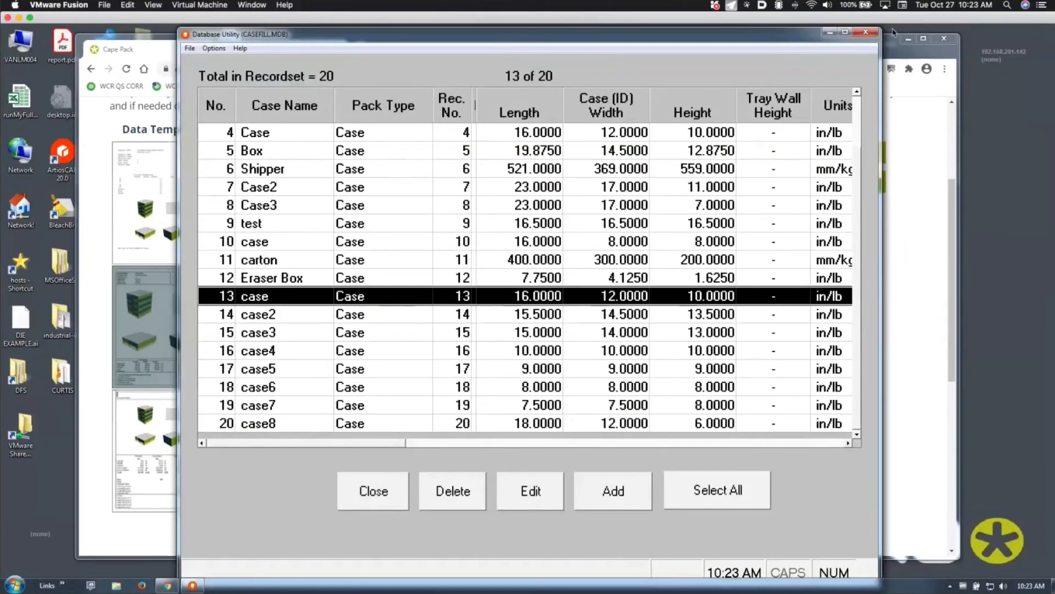
pyautogui.click(865, 31)
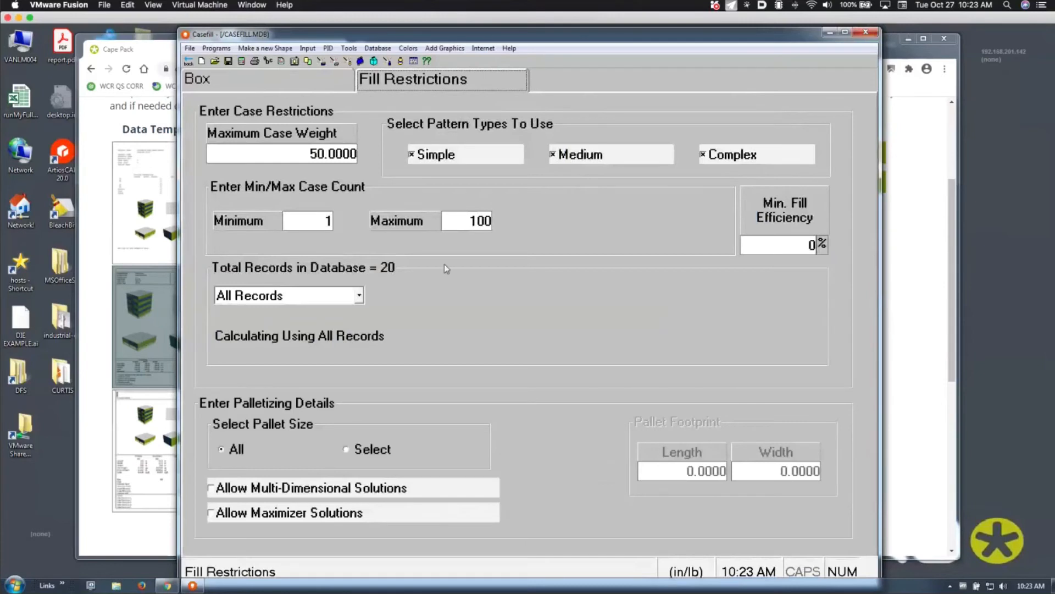
# Calculate casefill solutions against All Records (case2, 640 per load), then go back to box Data Input
pyautogui.click(290, 299)
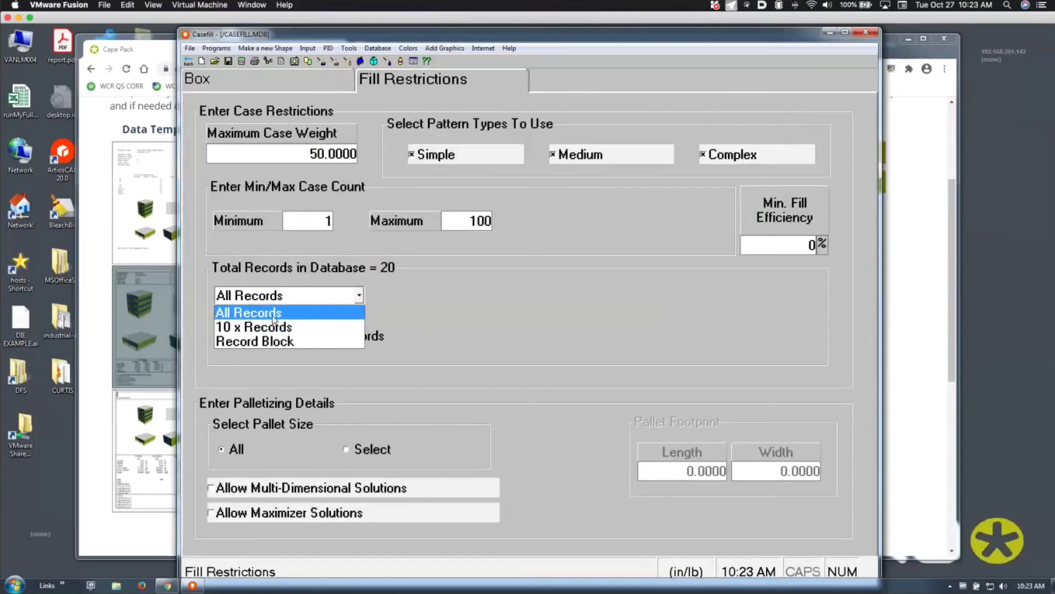
pyautogui.click(273, 314)
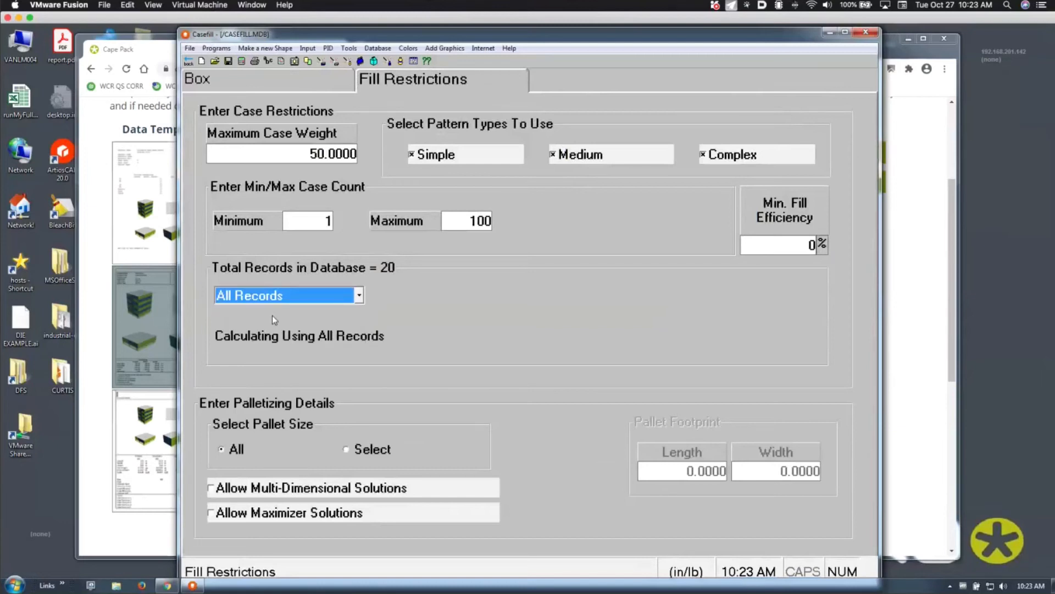
pyautogui.click(241, 61)
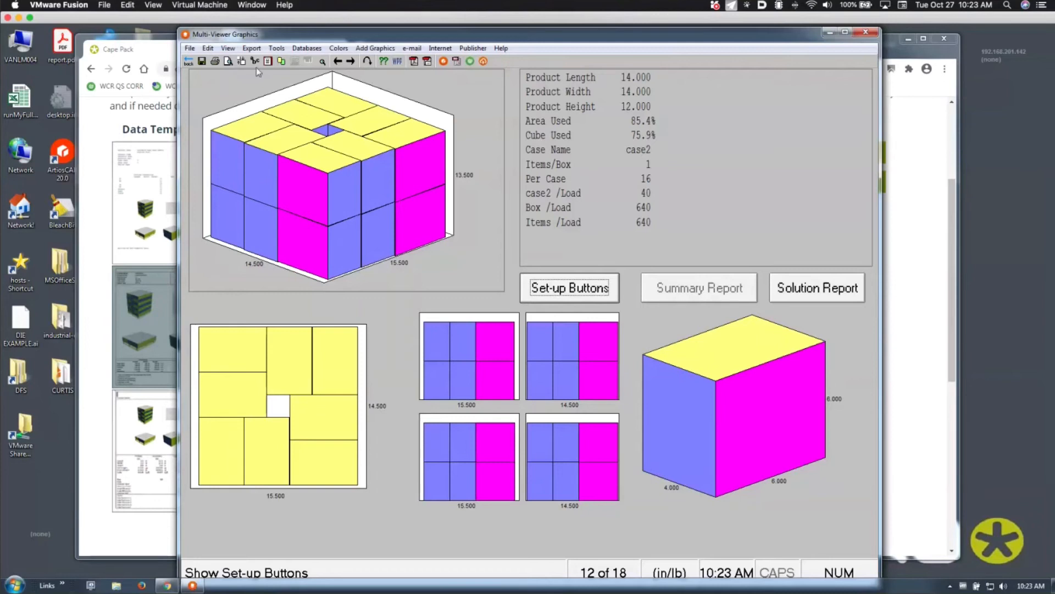
pyautogui.click(188, 61)
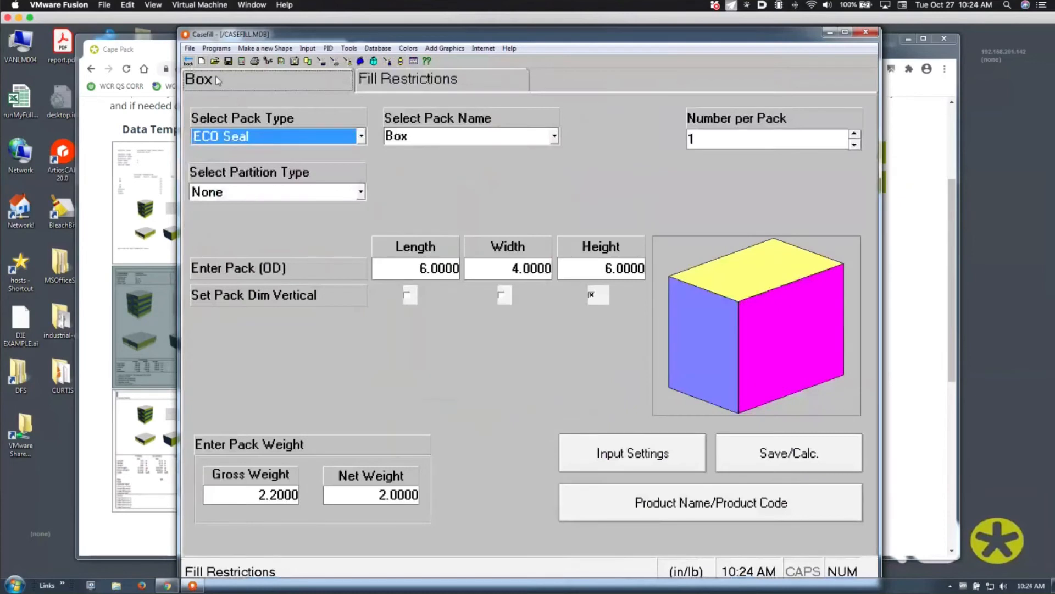
# Review the case records in the DataBase Utility list, scrolling past record 13, then close it
pyautogui.click(393, 84)
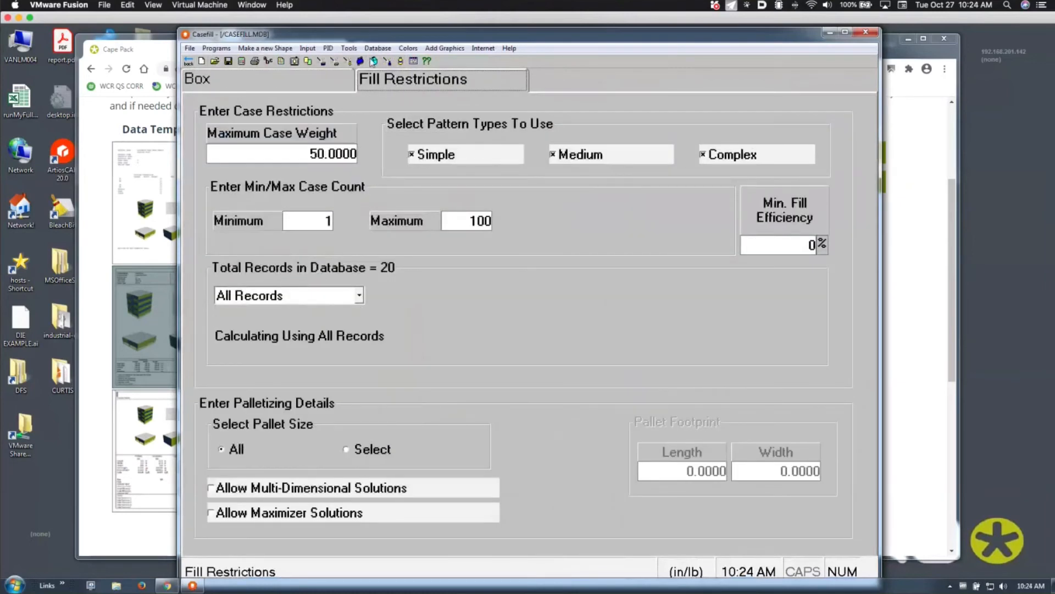
pyautogui.click(378, 48)
pyautogui.click(401, 86)
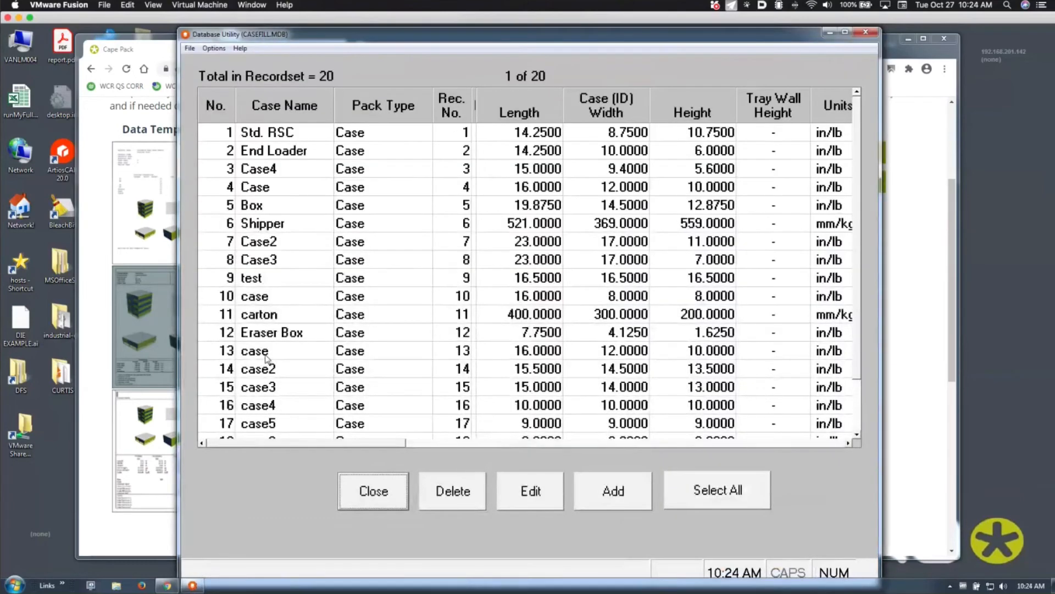
pyautogui.click(267, 357)
pyautogui.scroll(-1, 266, 357)
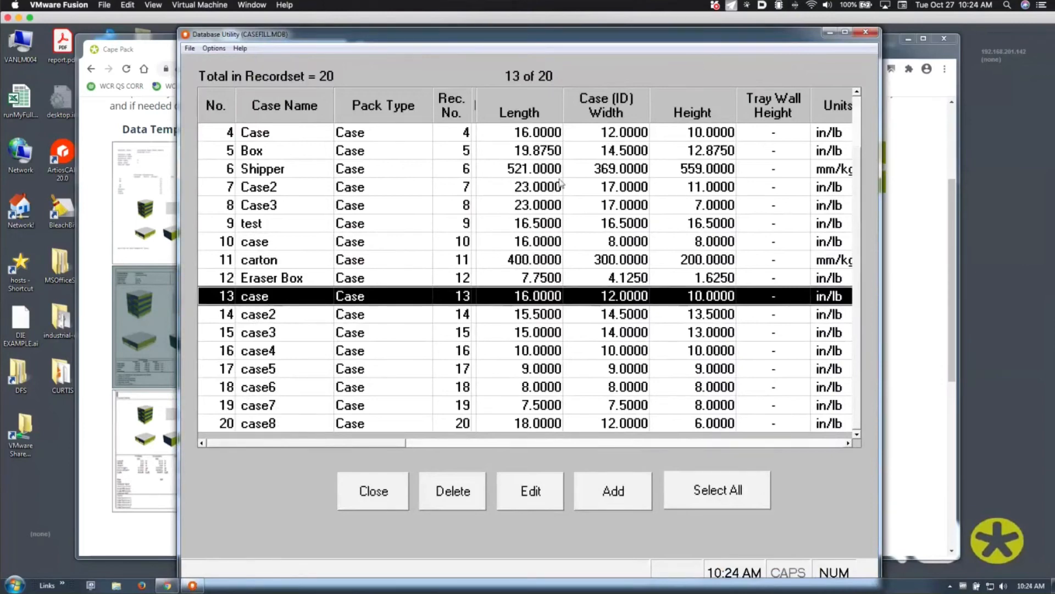
pyautogui.click(865, 33)
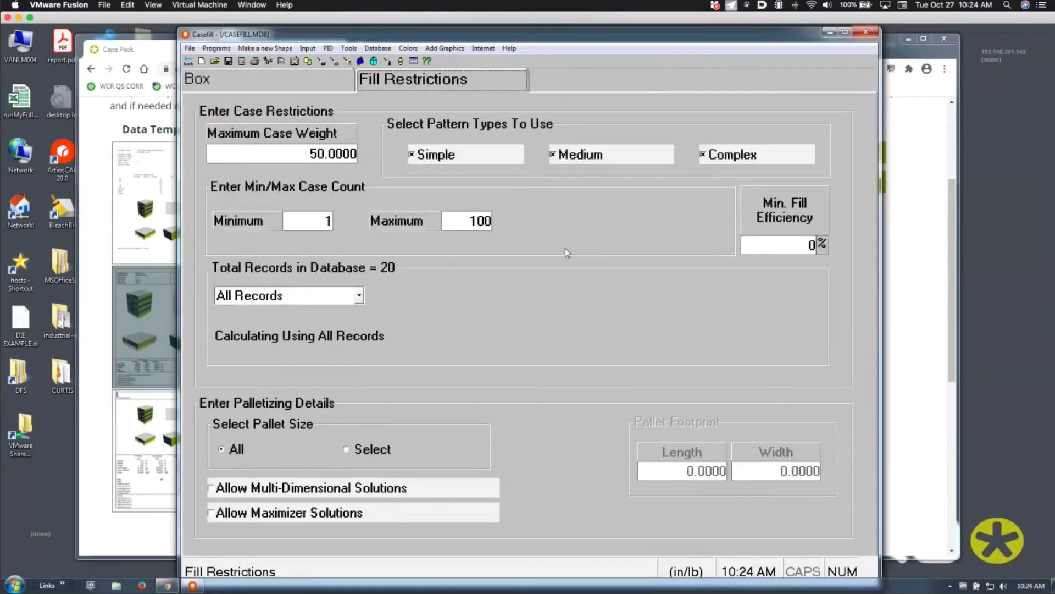
# Try limiting the calculation to a Record Block from record 13 to 20
pyautogui.click(359, 295)
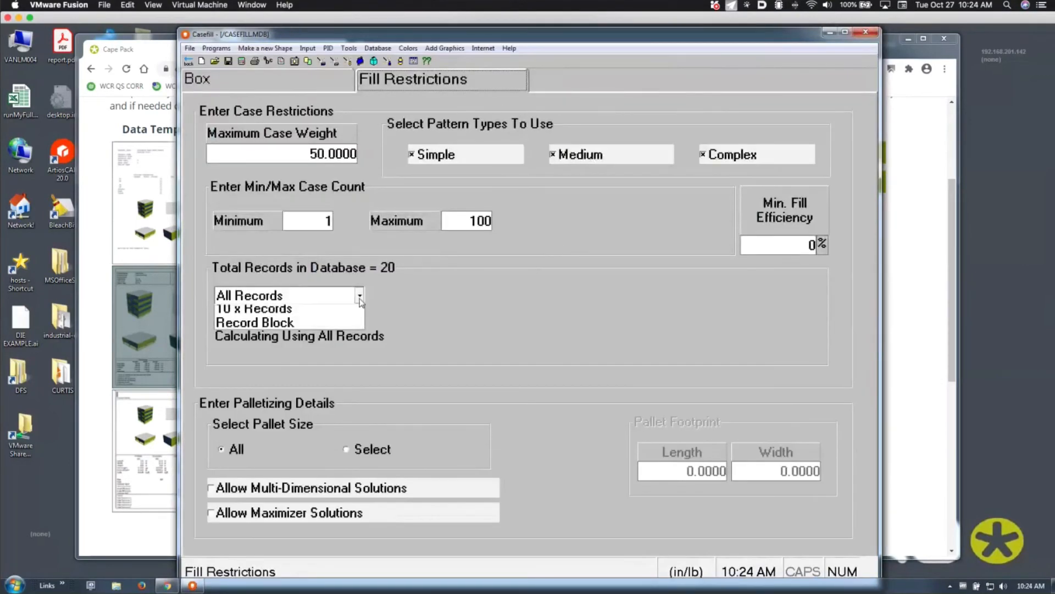
pyautogui.click(284, 341)
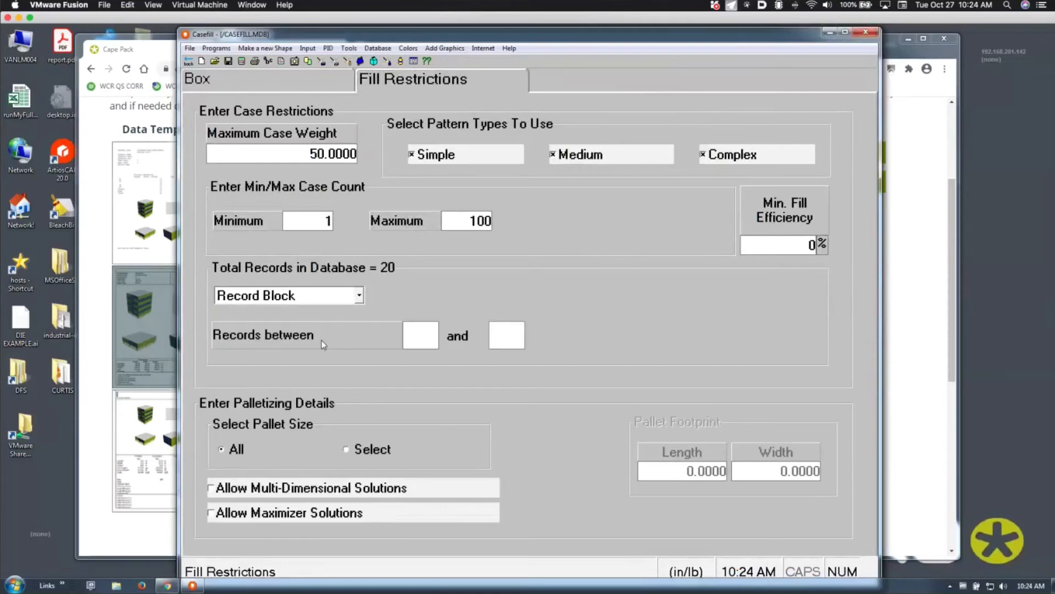
pyautogui.click(418, 332)
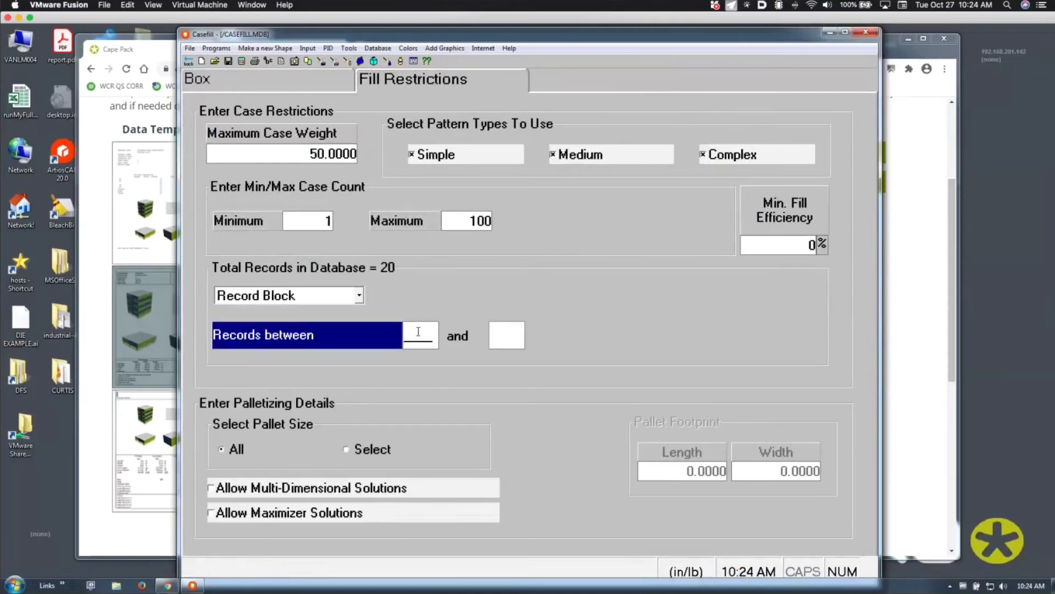
pyautogui.write('13')
pyautogui.click(492, 333)
pyautogui.write('20')
# Switch to 10 x Records with records 1, 5, 7 and 9, and calculate for 420 items per load
pyautogui.click(346, 298)
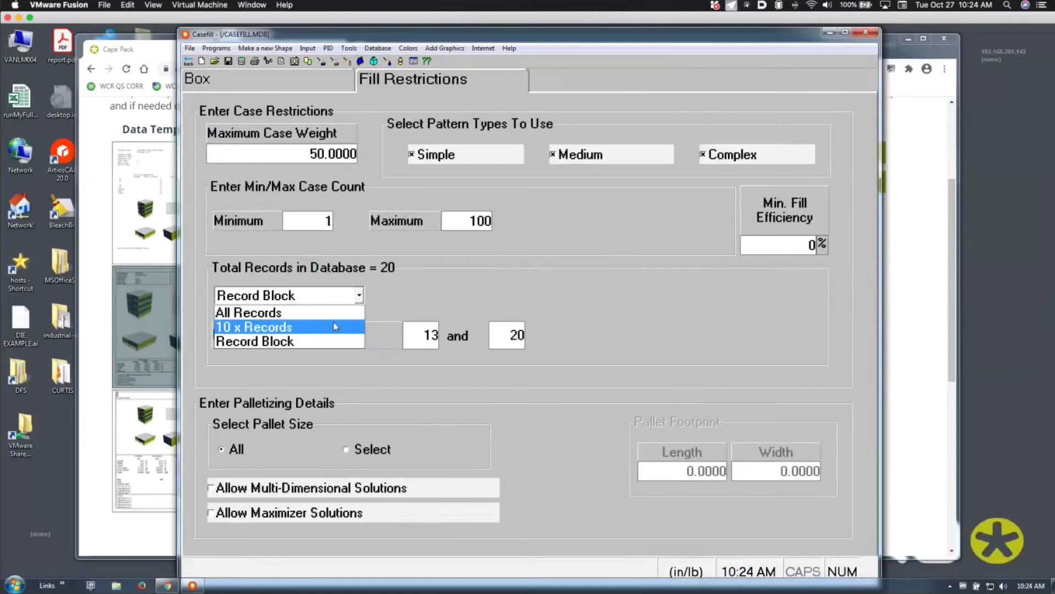
pyautogui.click(336, 326)
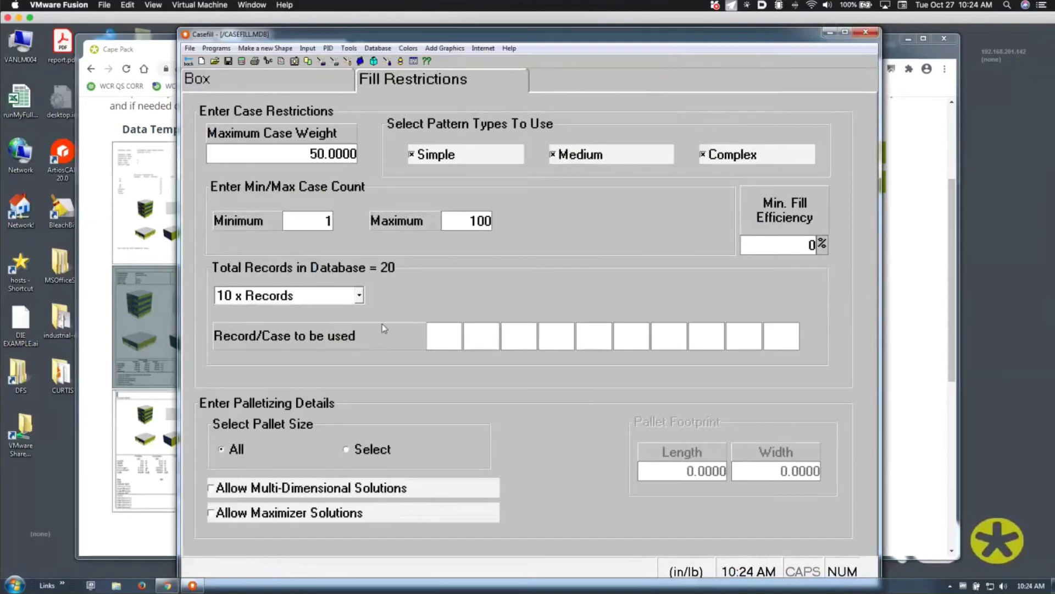
pyautogui.click(448, 337)
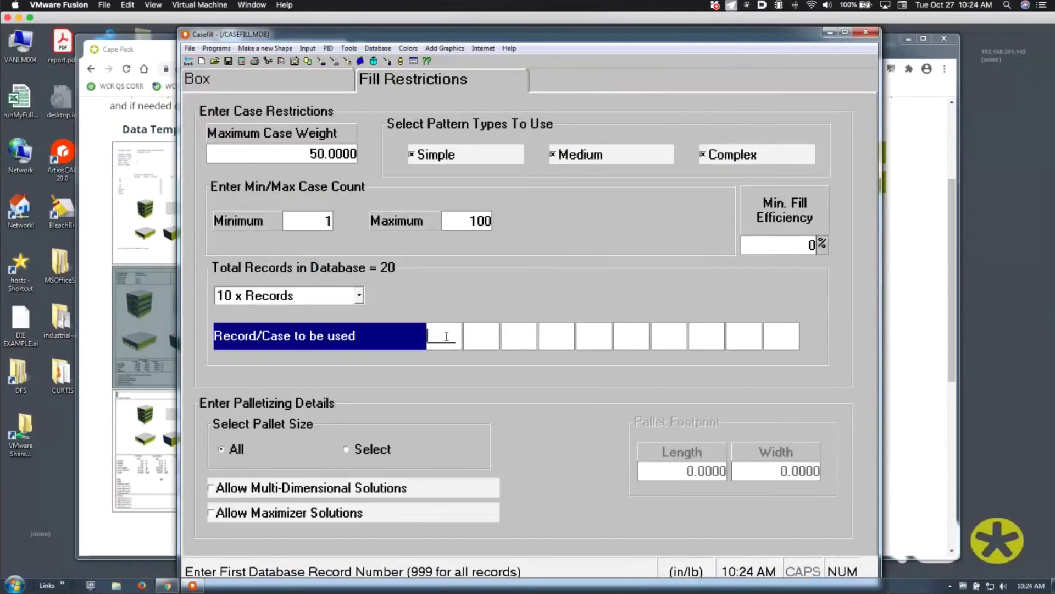
pyautogui.write('1')
pyautogui.press('Return')
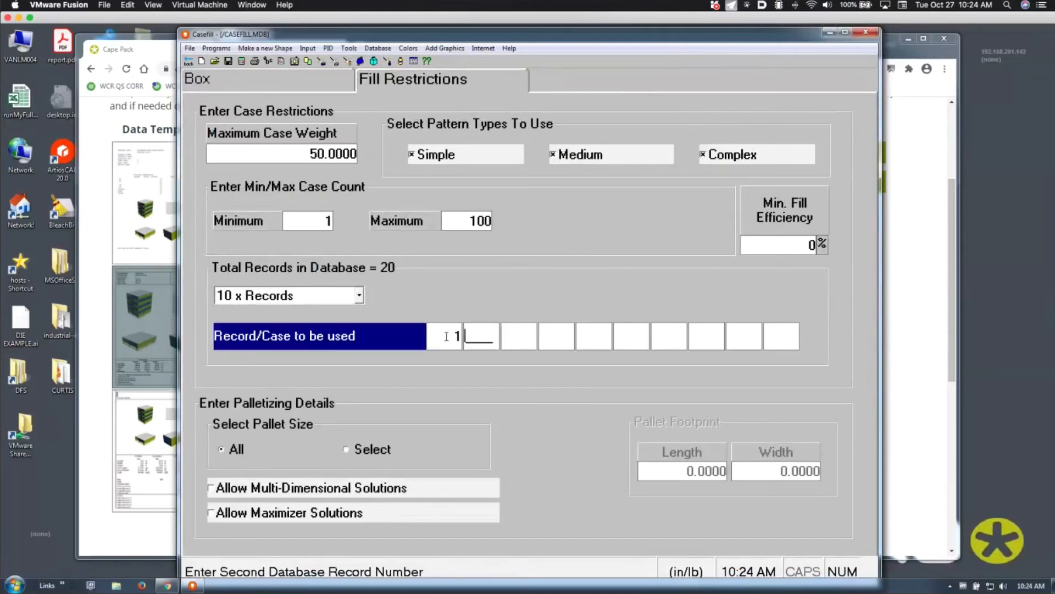
pyautogui.write('5')
pyautogui.press('Return')
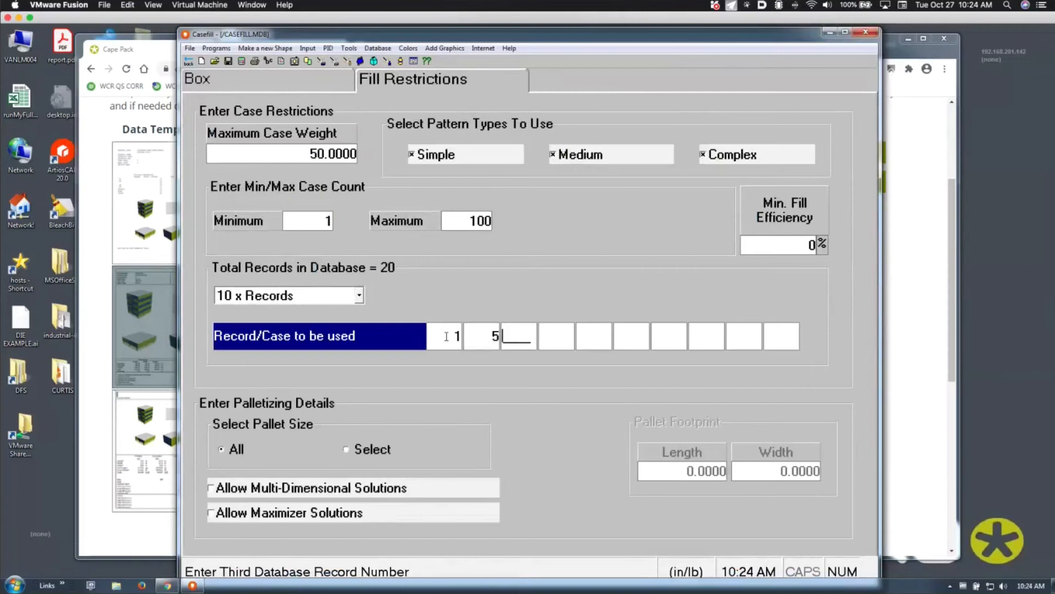
pyautogui.write('7')
pyautogui.press('Return')
pyautogui.write('9')
pyautogui.press('Return')
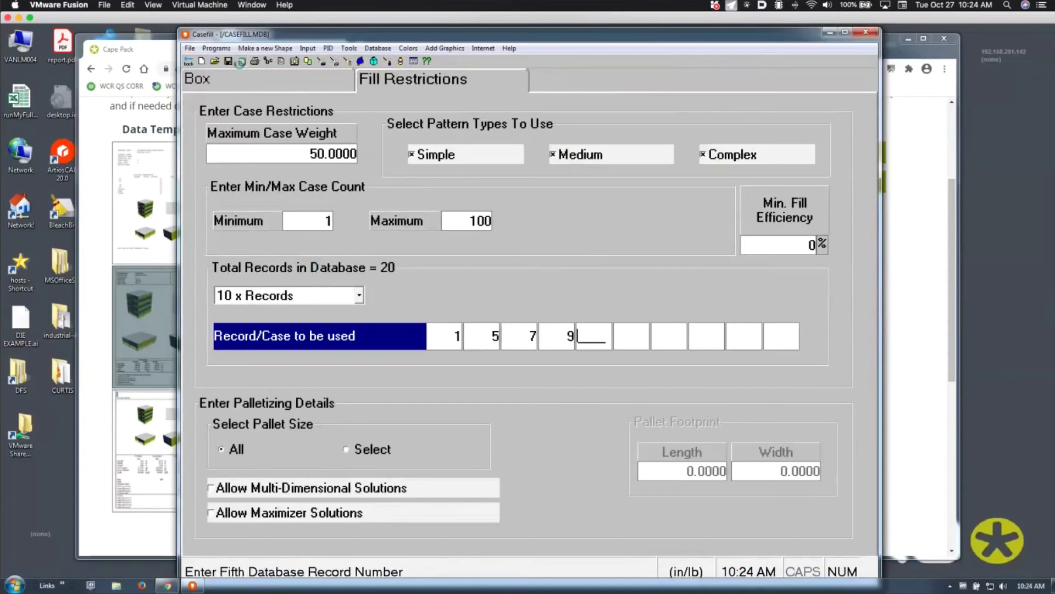
pyautogui.click(242, 61)
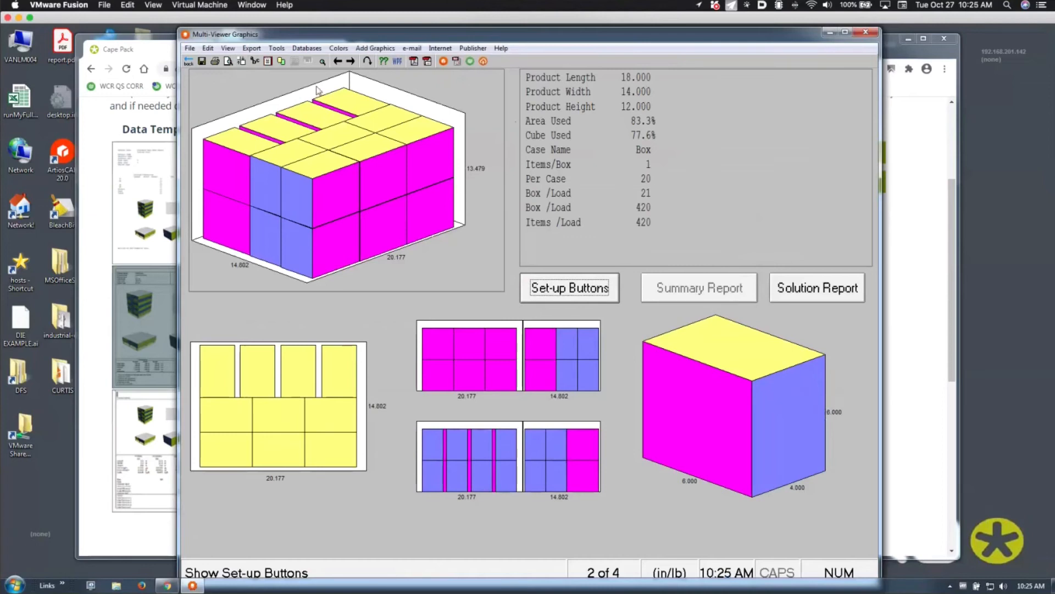
# Reset the record choice to All Records and tick Allow Multi-Dimensional Solutions on Fill Restrictions
pyautogui.click(189, 61)
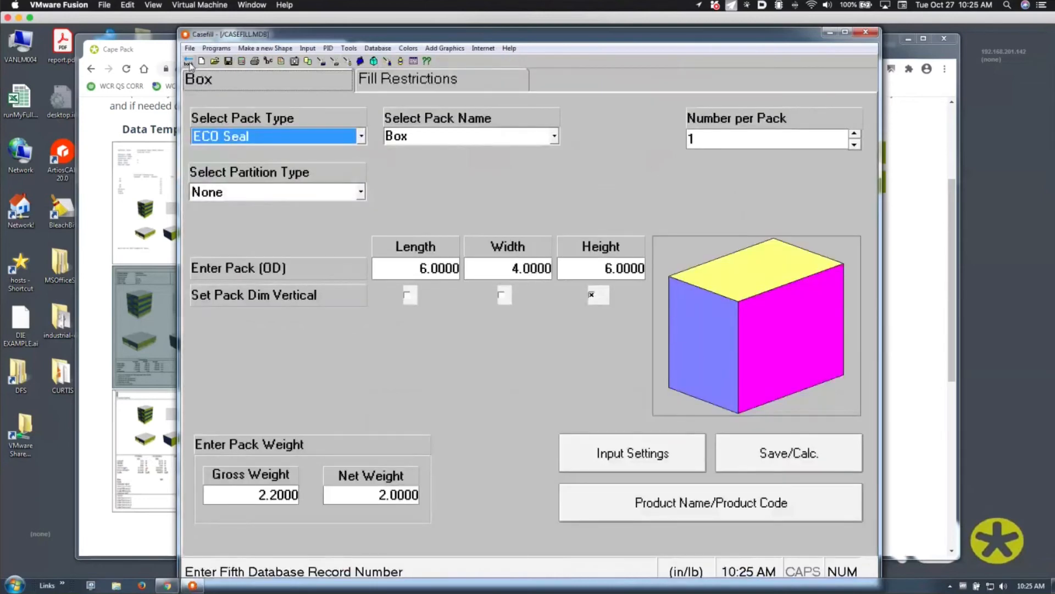
pyautogui.click(435, 82)
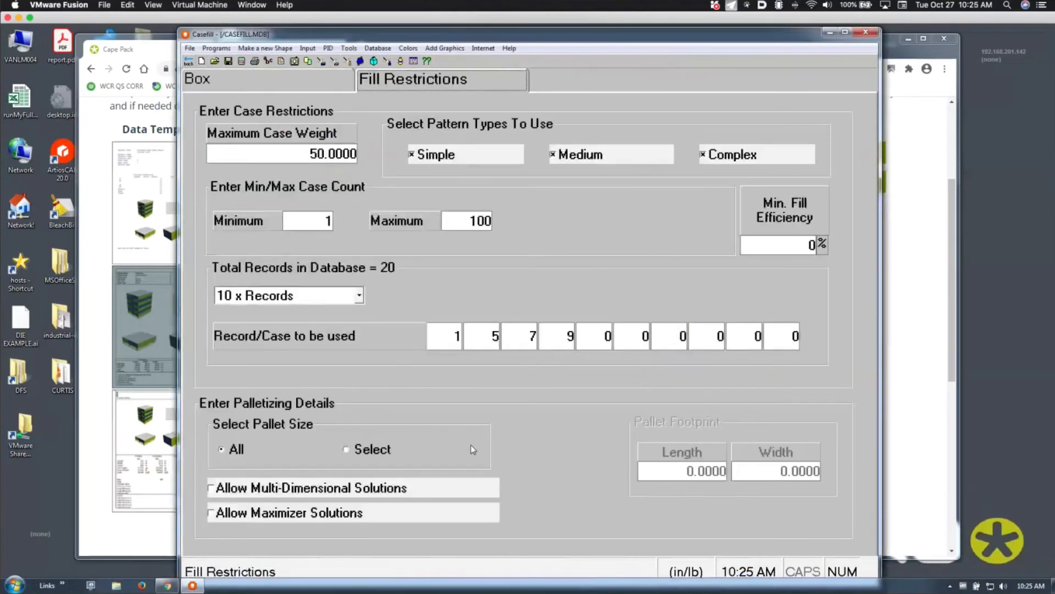
pyautogui.click(359, 295)
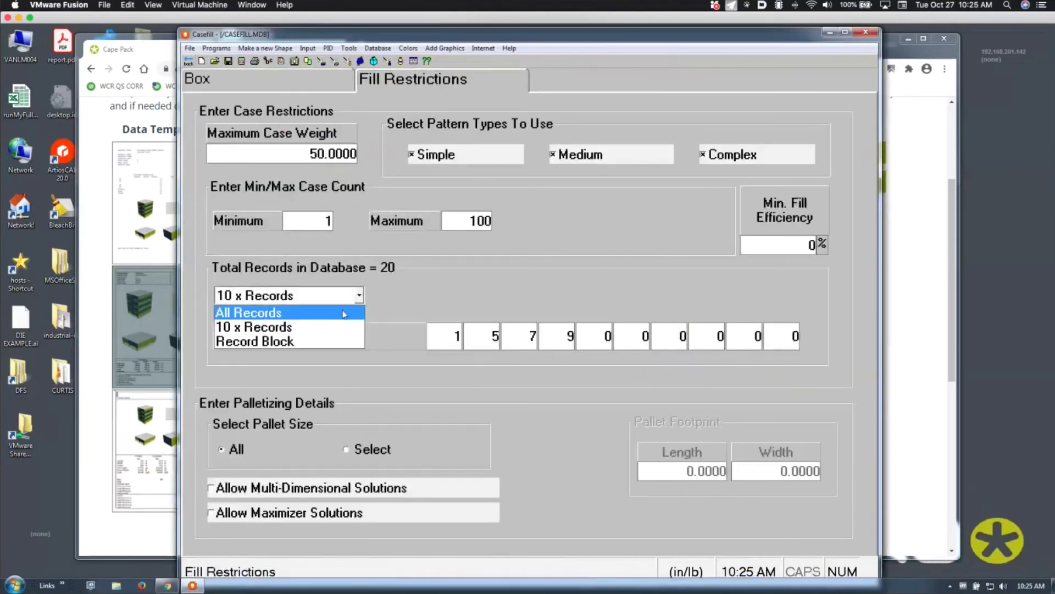
pyautogui.click(352, 308)
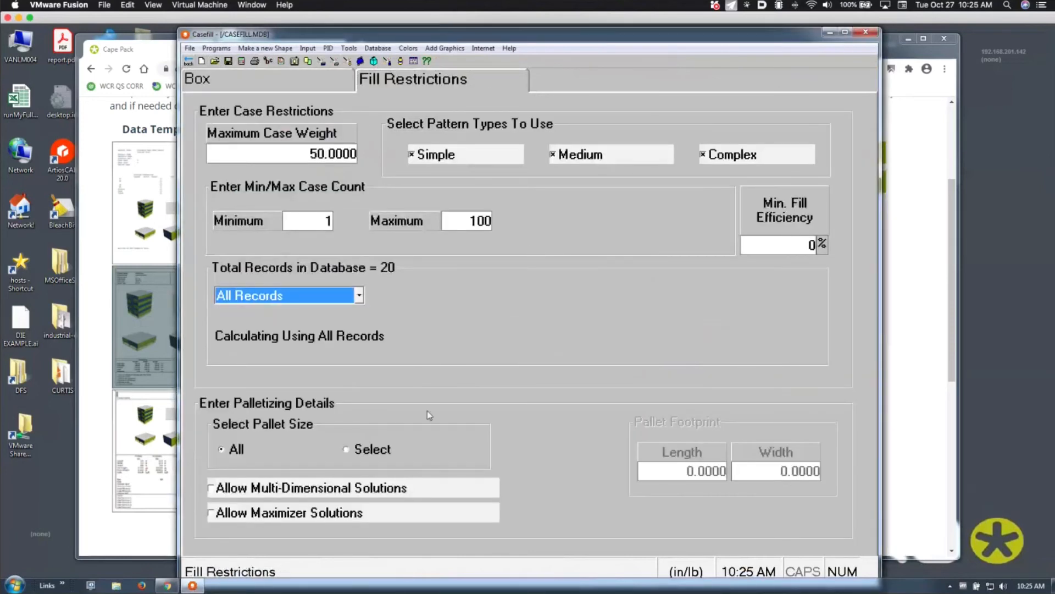
pyautogui.click(212, 489)
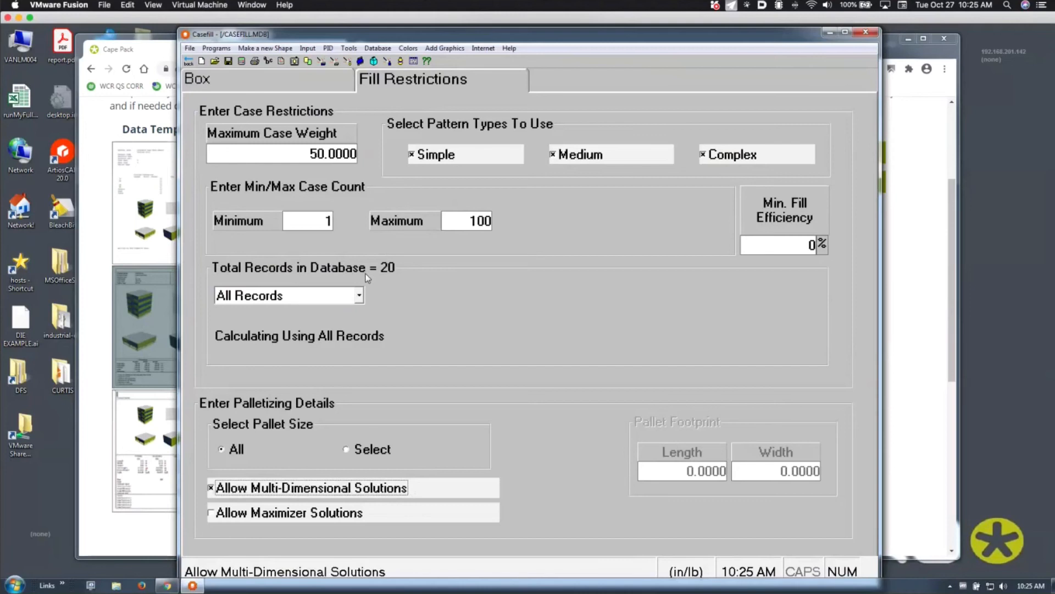
# Run the multi-dimensional calculation, accept the MDA loading order, review case2 at 640 per load, then return
pyautogui.click(251, 87)
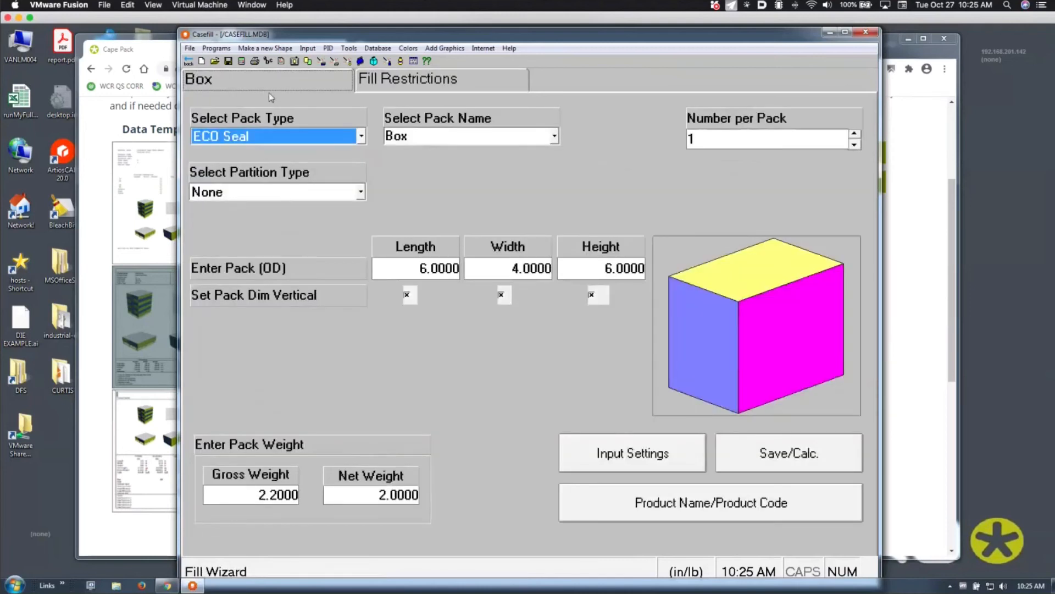
pyautogui.click(388, 82)
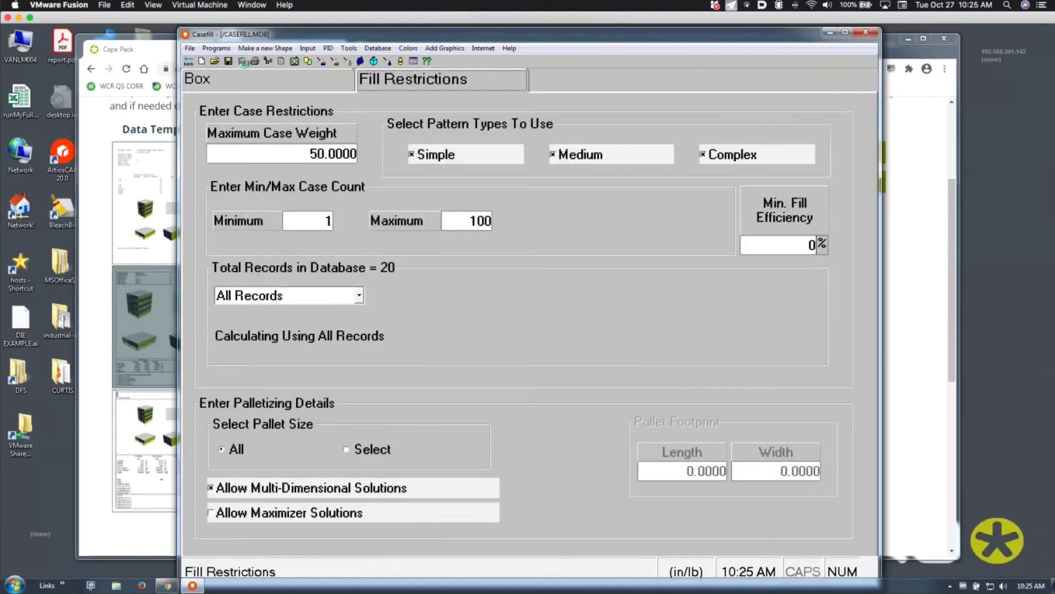
pyautogui.click(243, 62)
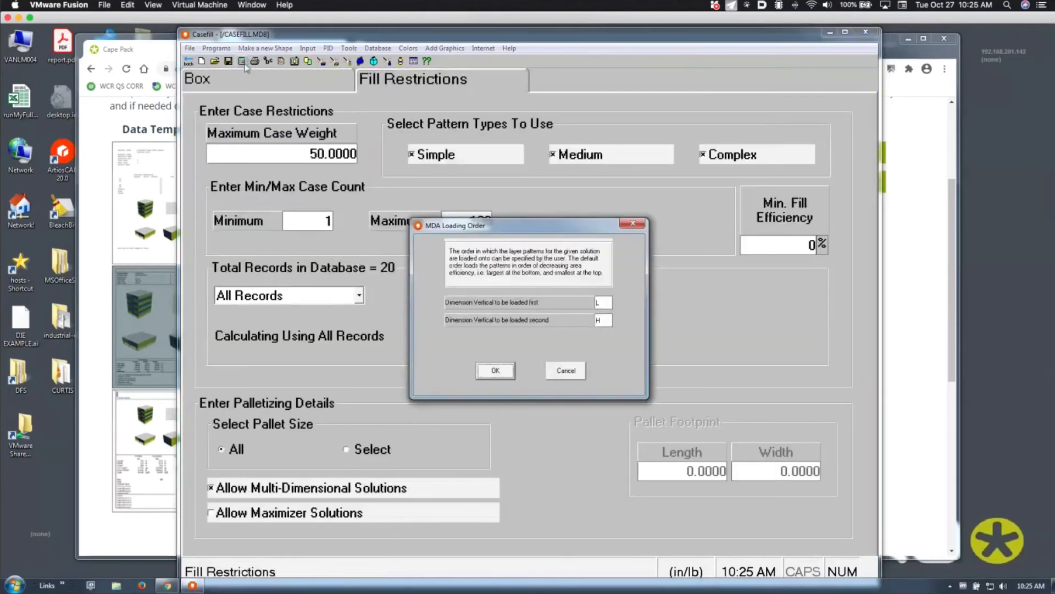
pyautogui.click(505, 373)
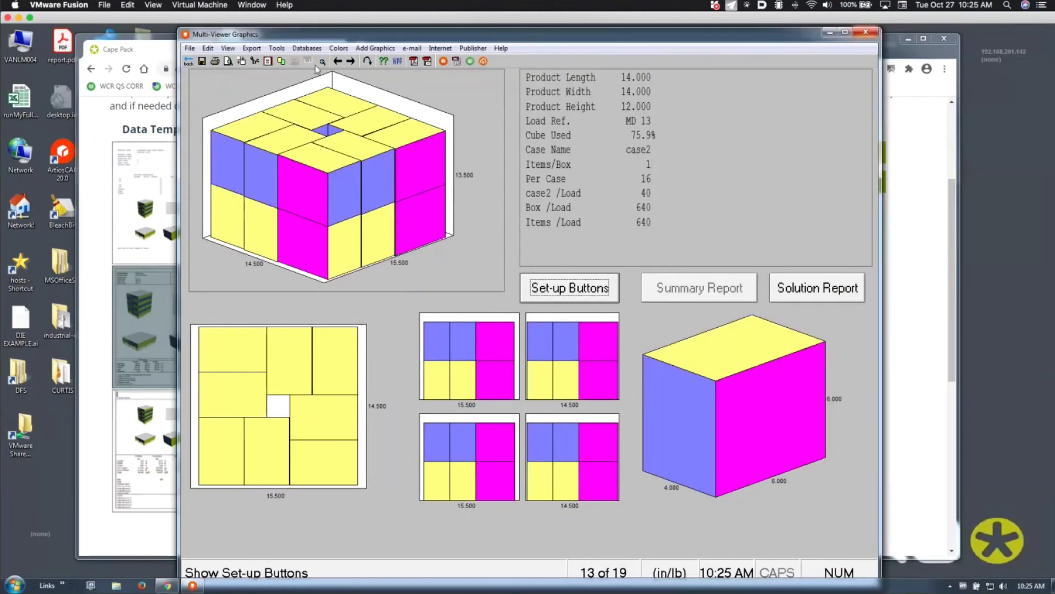
pyautogui.click(188, 63)
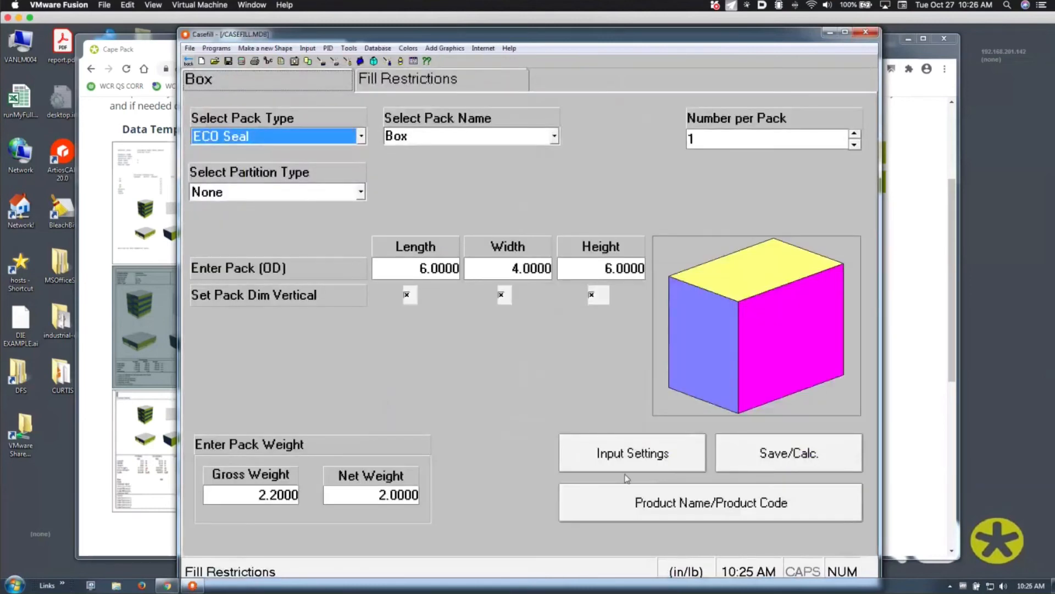
# Tick Bulge allowed in Input Settings and begin editing the length bulge allowance
pyautogui.click(610, 460)
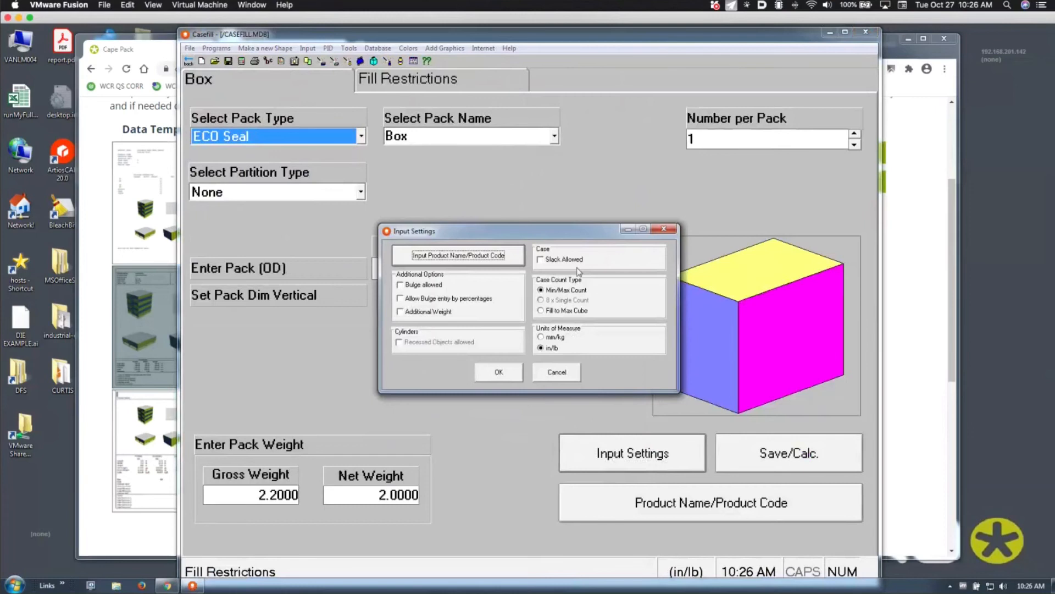
pyautogui.click(445, 285)
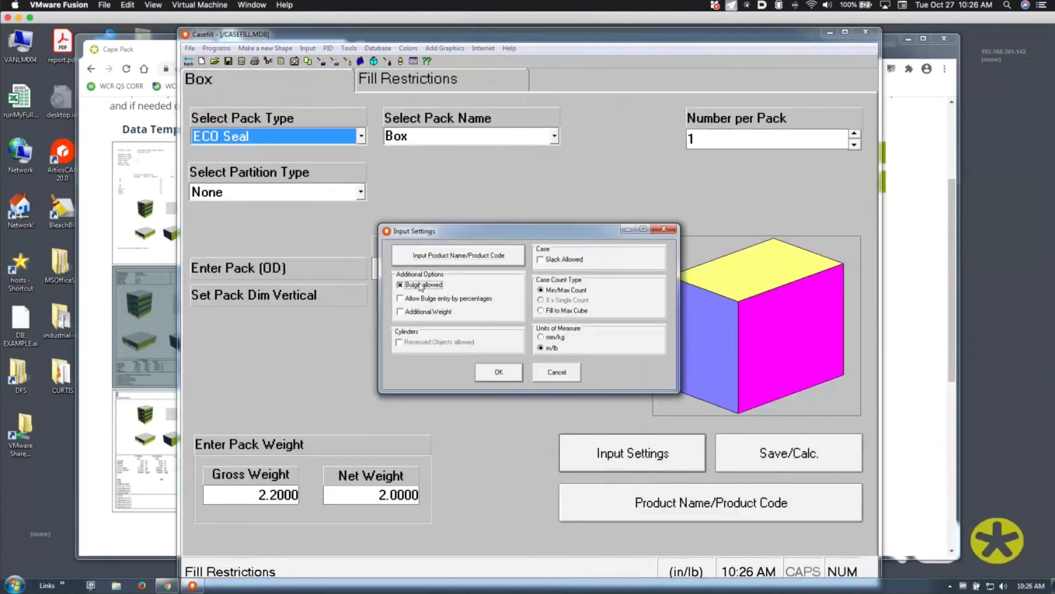
pyautogui.click(484, 376)
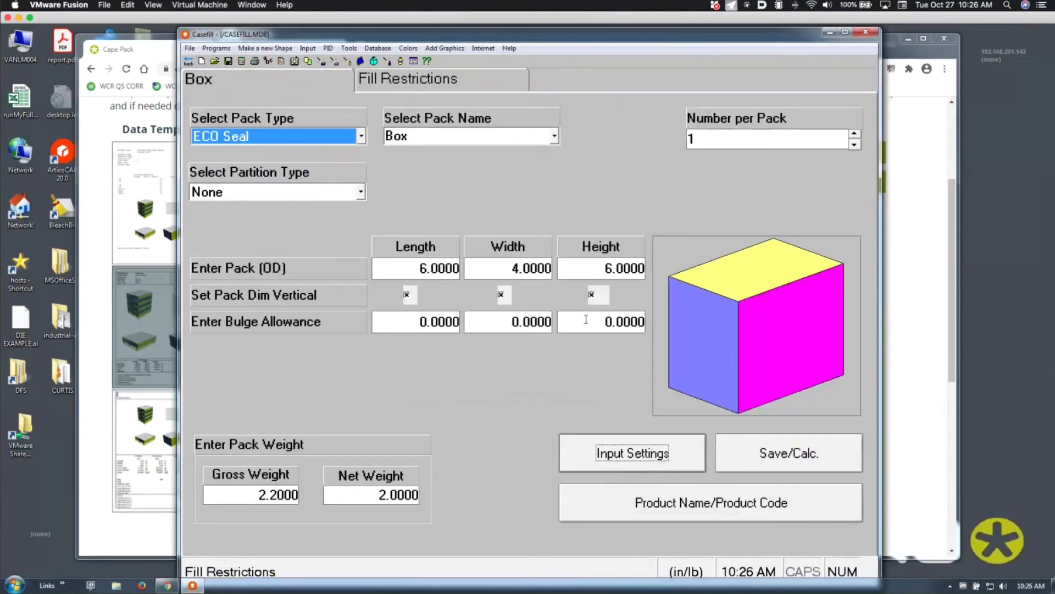
pyautogui.click(448, 327)
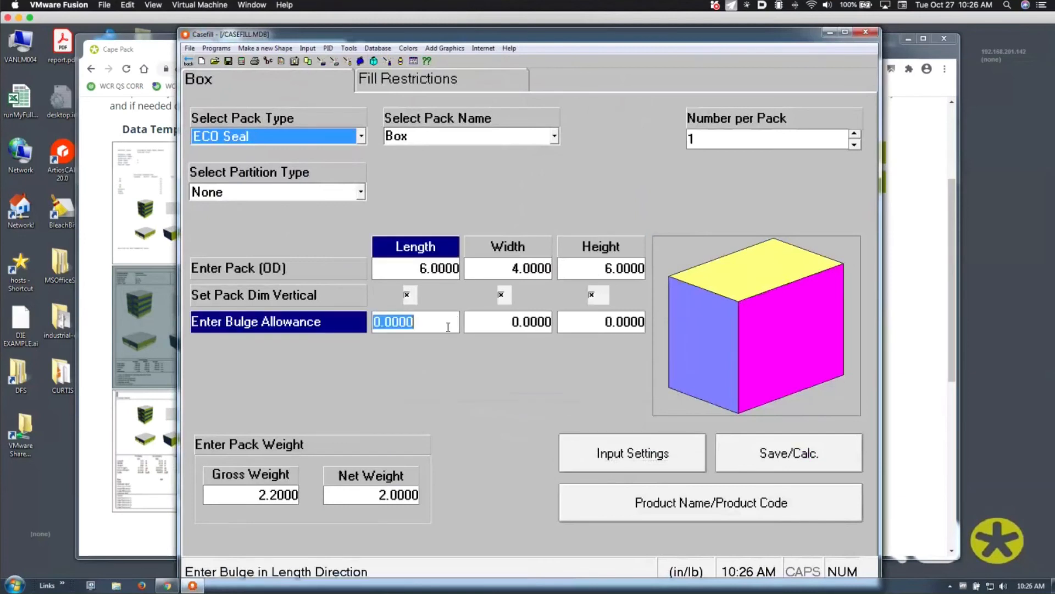
# Keep ECO Seal as the pack type, close Casefill, and return to the Cape Pack front menu
pyautogui.click(362, 136)
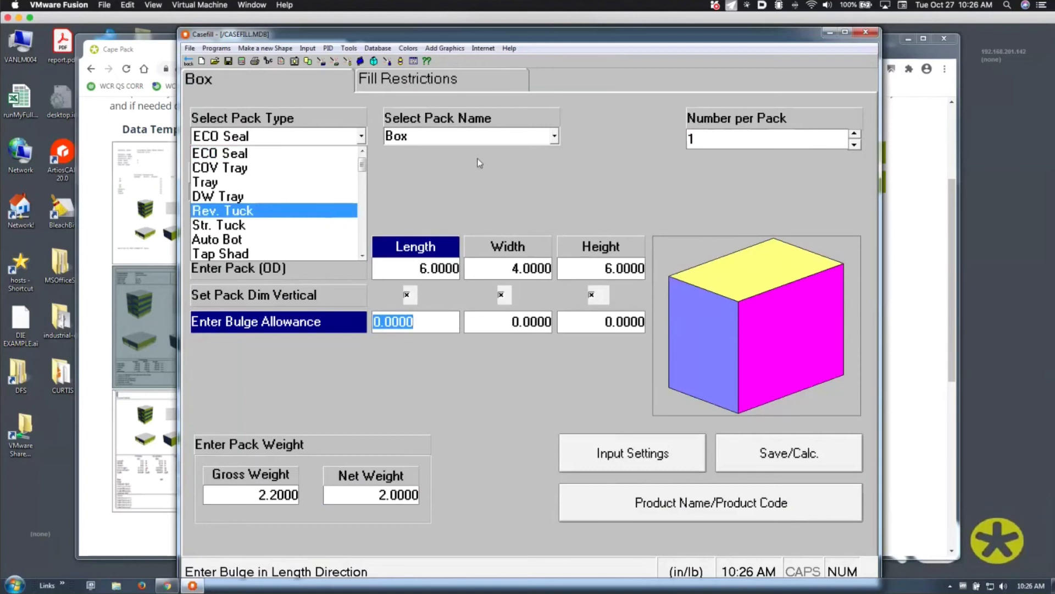
pyautogui.click(192, 64)
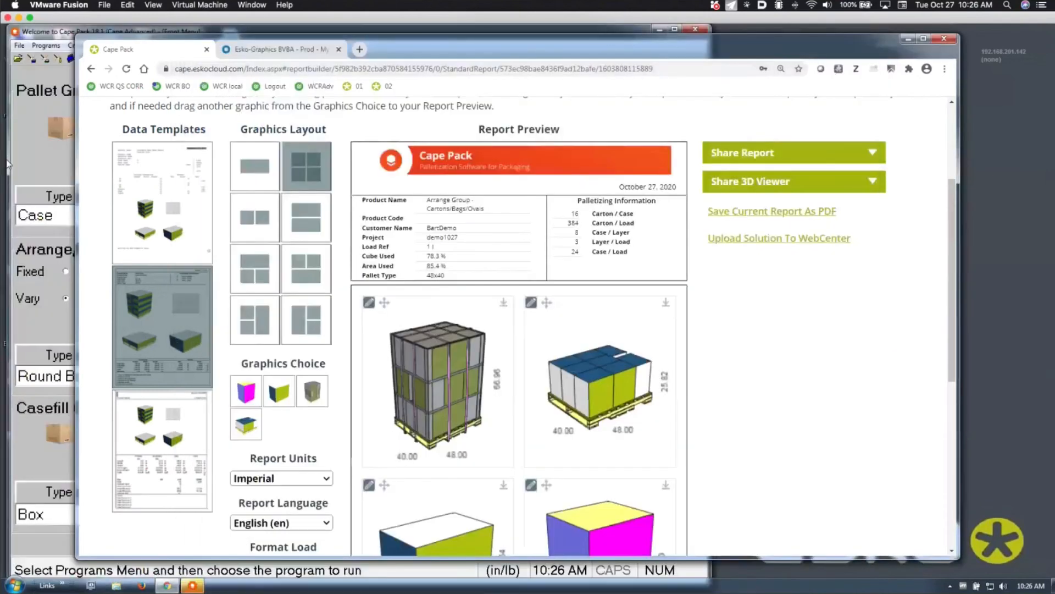
pyautogui.click(28, 147)
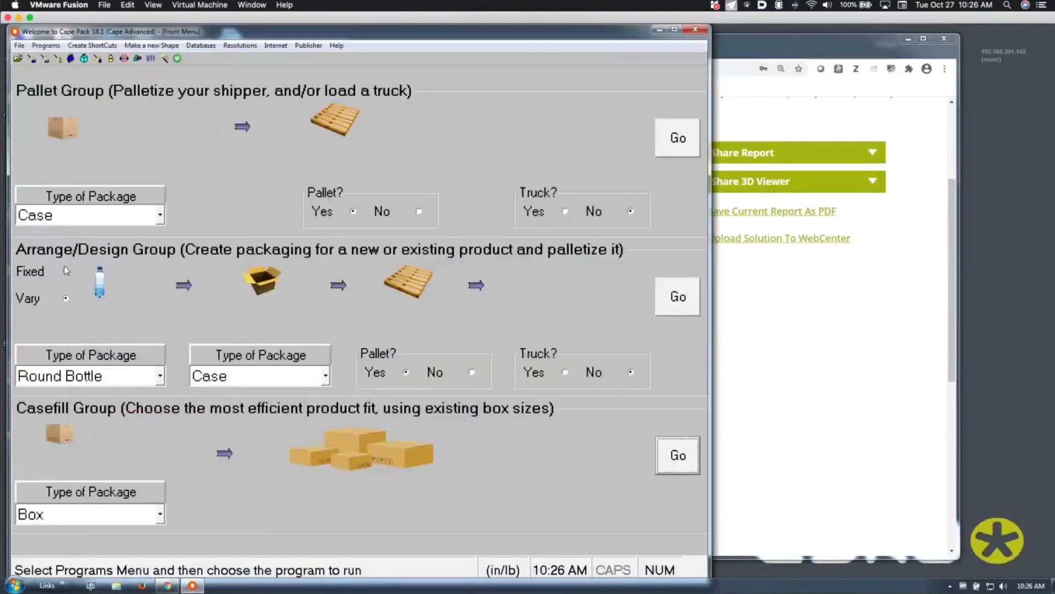
# Launch an Arrange/Design study with package type Bag, keeping chipbag.csf as the pack type
pyautogui.click(79, 375)
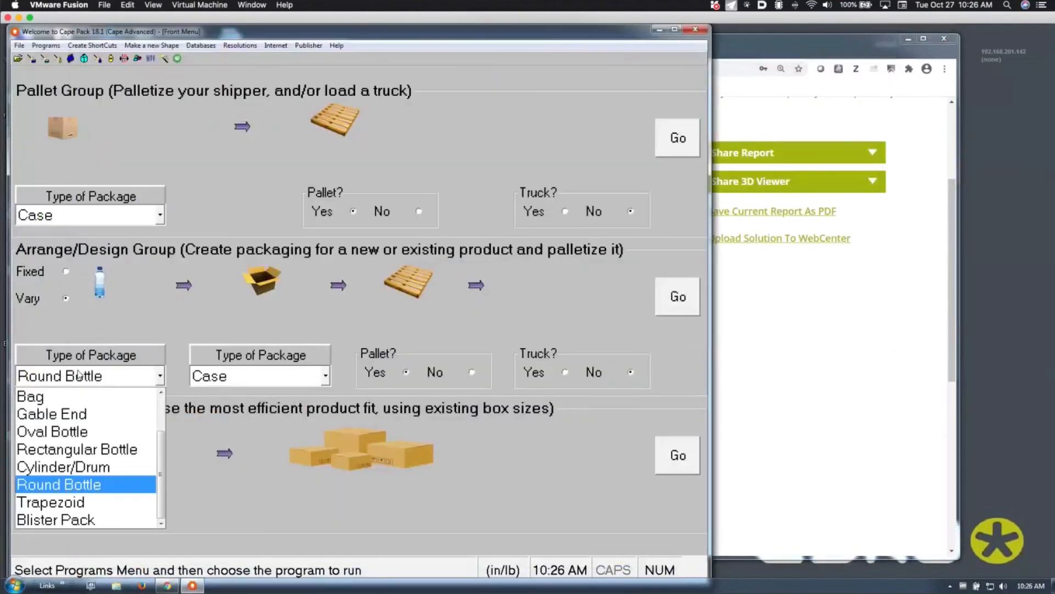
pyautogui.click(73, 400)
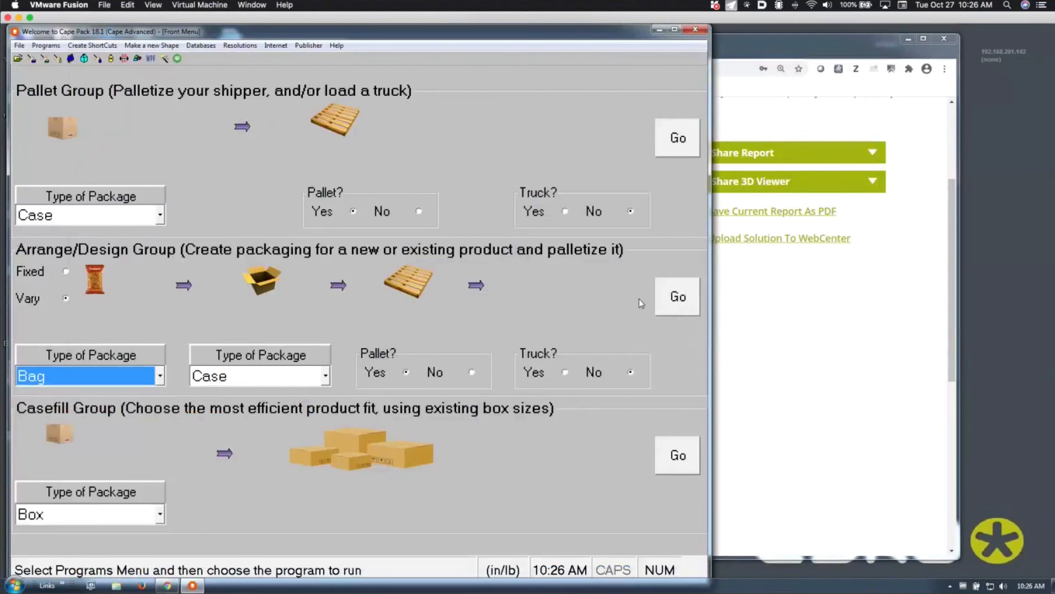
pyautogui.click(693, 300)
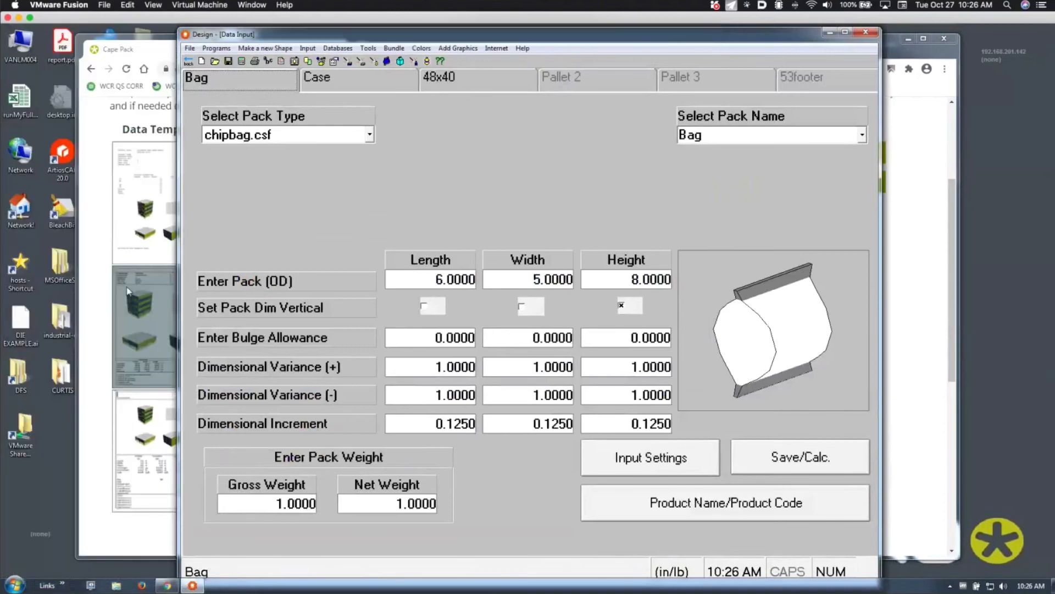
pyautogui.click(369, 135)
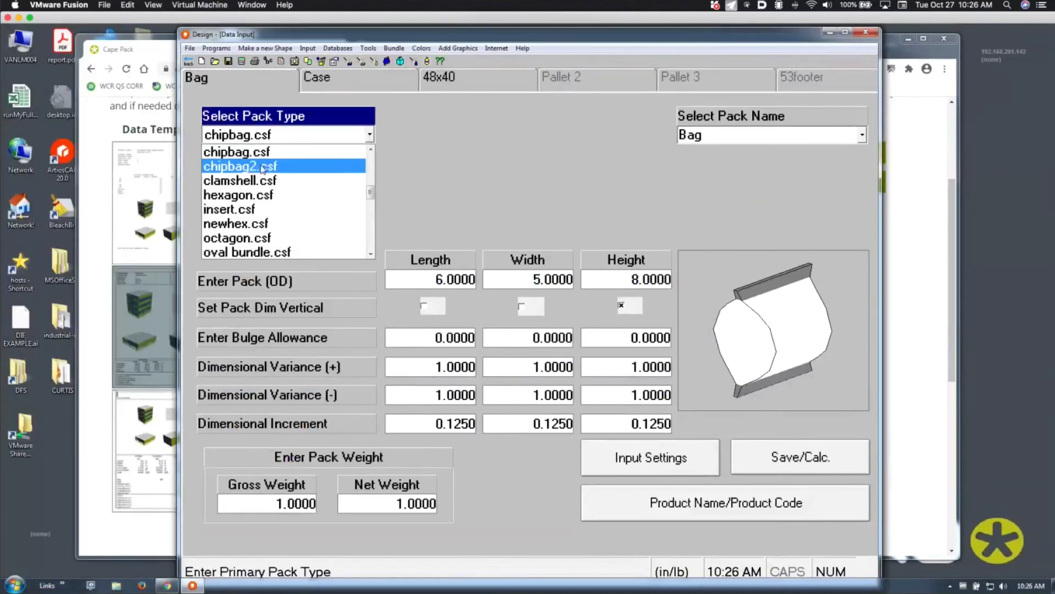
pyautogui.click(258, 153)
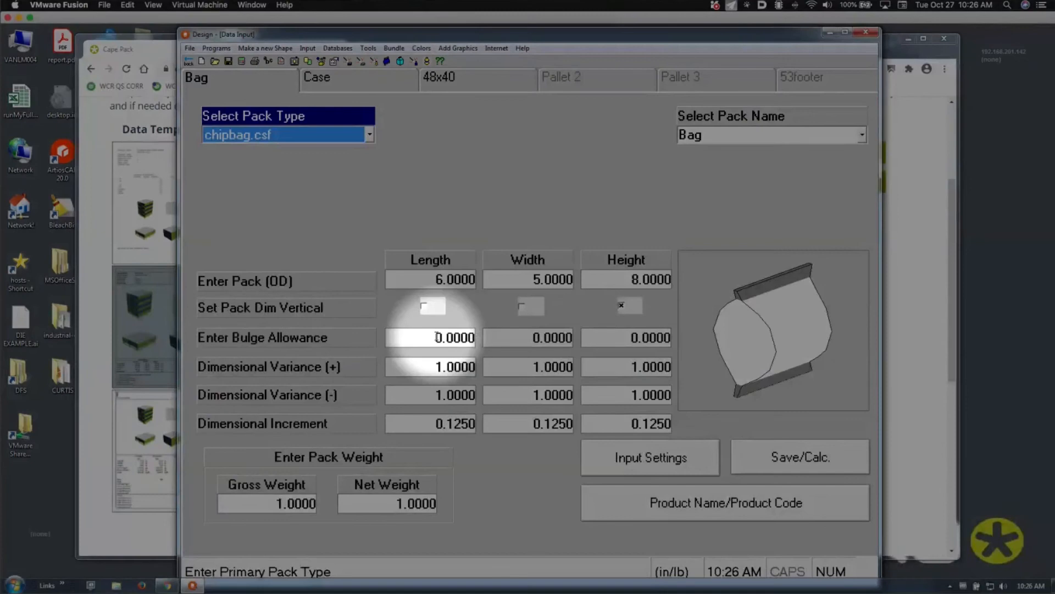
# Enter a .5 bulge allowance for the chipbag's length and width, then open Input Settings
pyautogui.click(436, 336)
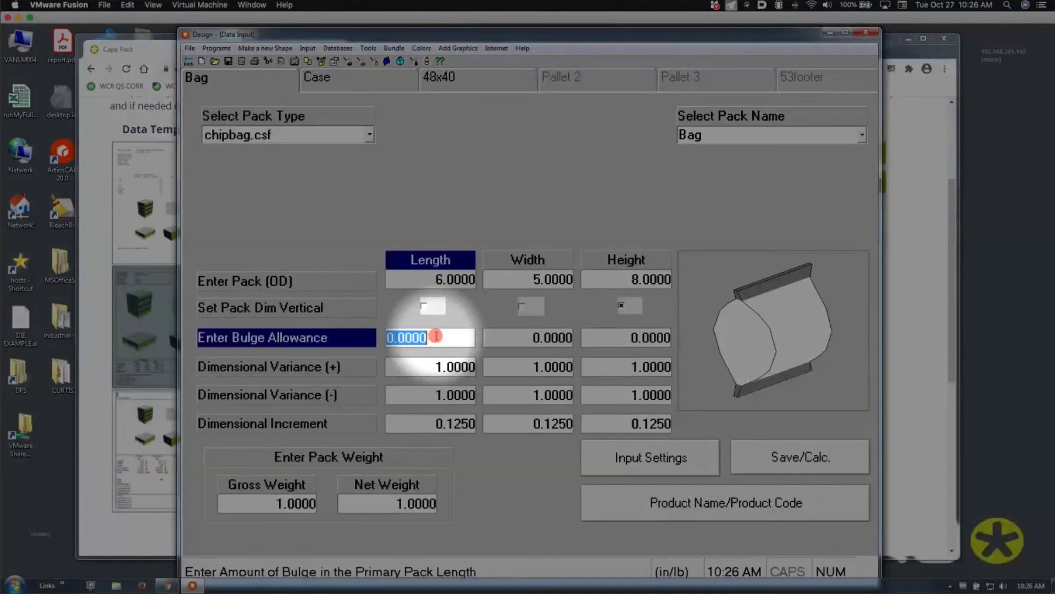
pyautogui.write('.5')
pyautogui.press('Tab')
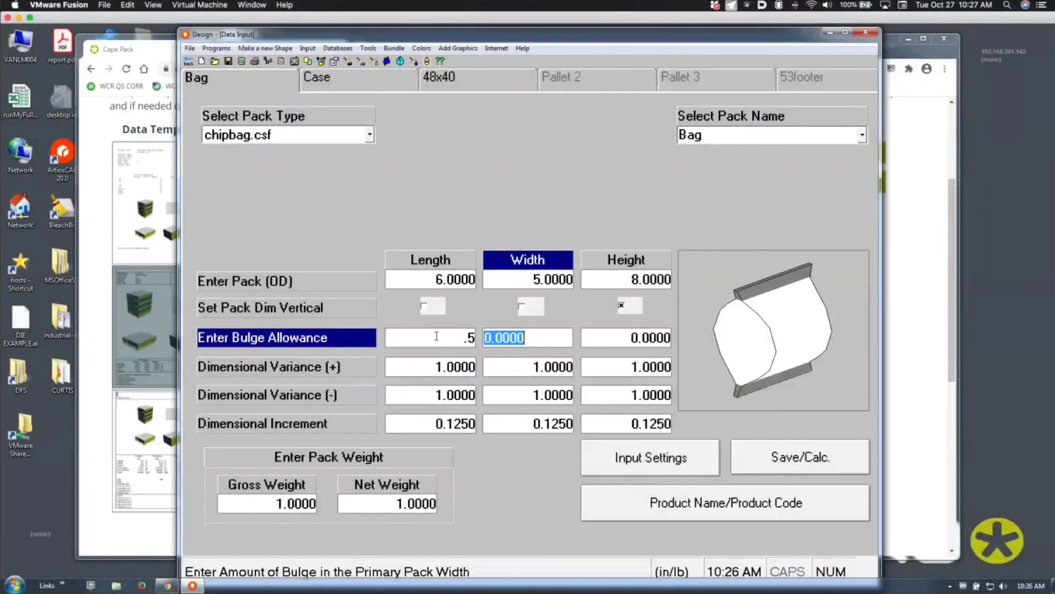
pyautogui.write('.5')
pyautogui.press('Tab')
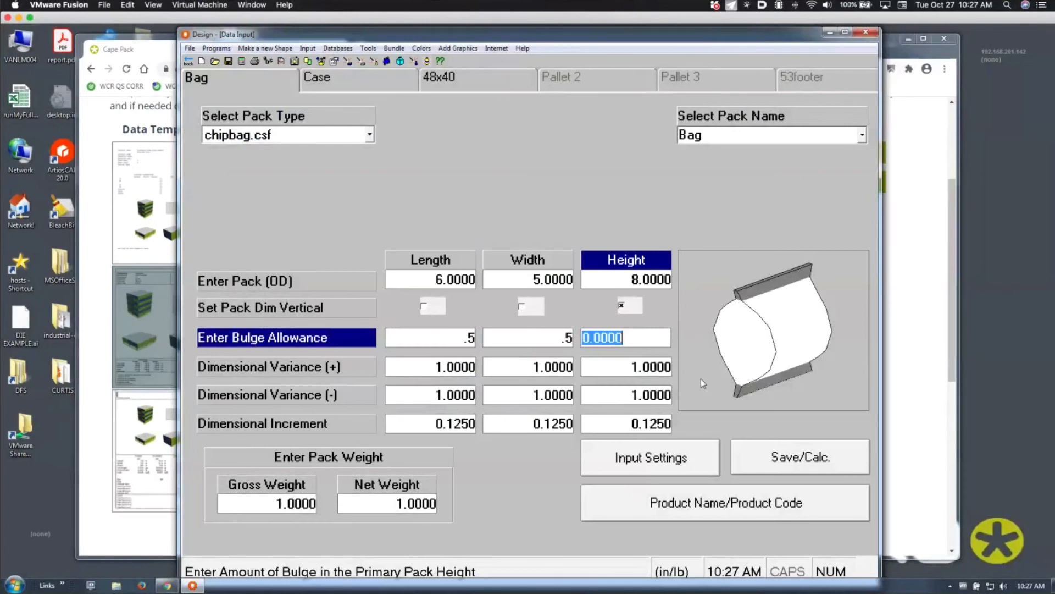
pyautogui.click(628, 466)
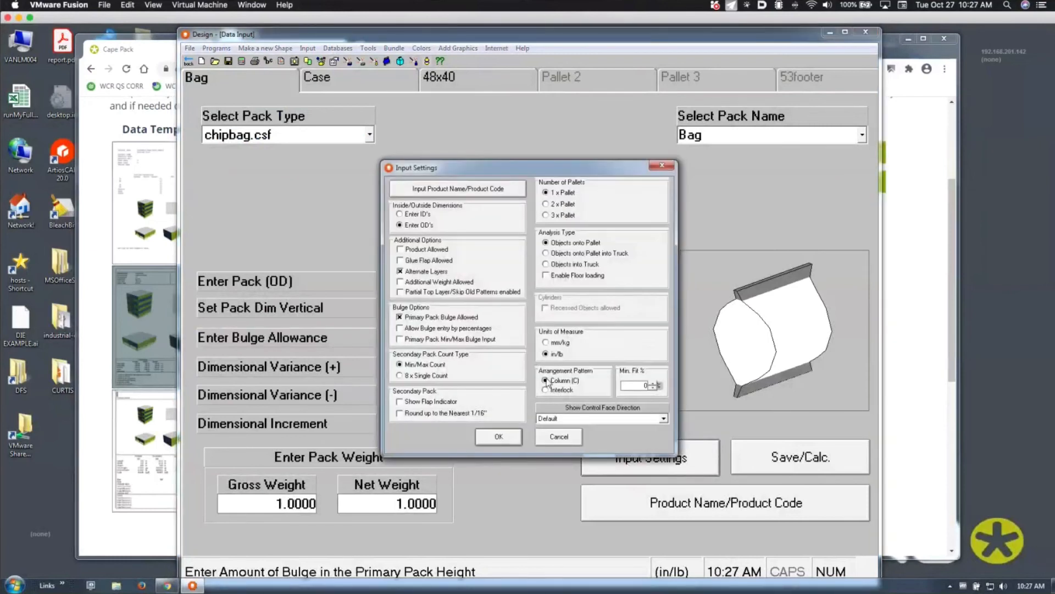
# Turn on percentage bulge entry, then switch the input settings to Primary Pack Min/Max Bulge Input
pyautogui.click(459, 330)
pyautogui.click(490, 436)
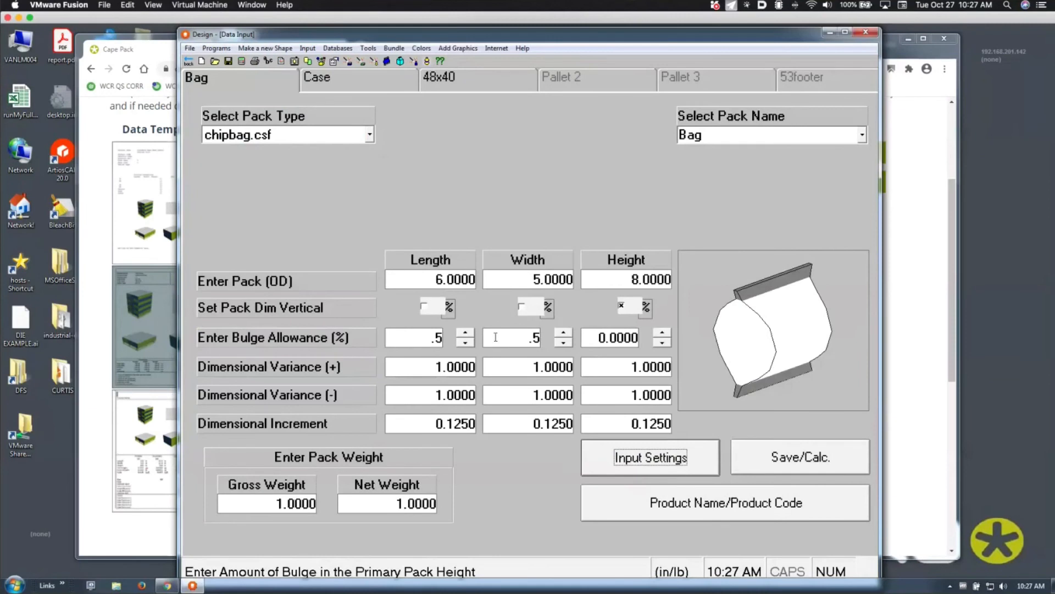
pyautogui.click(592, 464)
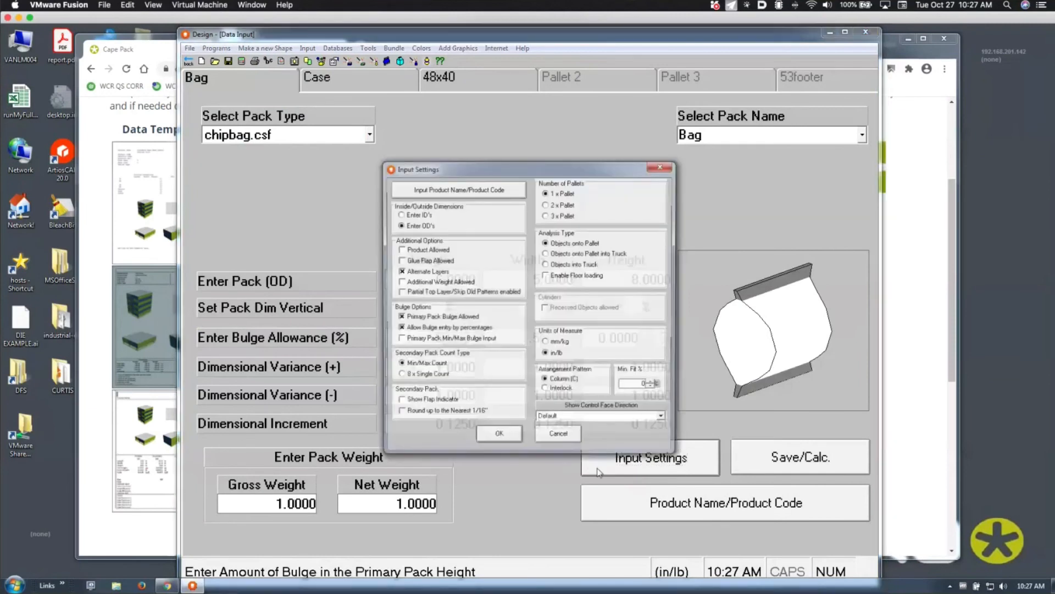
pyautogui.click(408, 340)
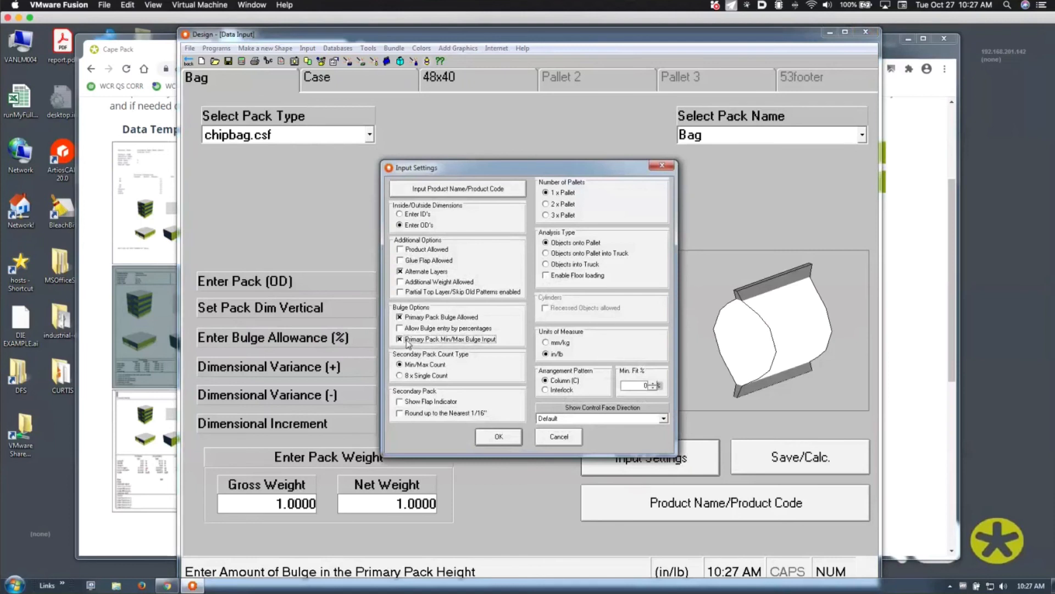
pyautogui.click(499, 436)
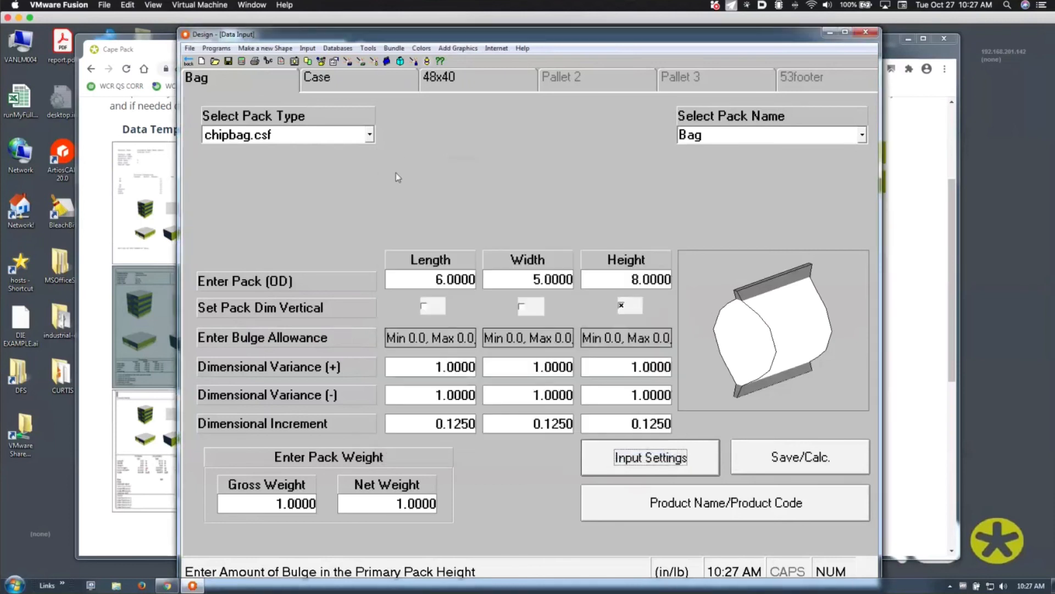
# Check the Min/Max PP Bulge Input values, leaving every min and max at 0.0
pyautogui.click(308, 48)
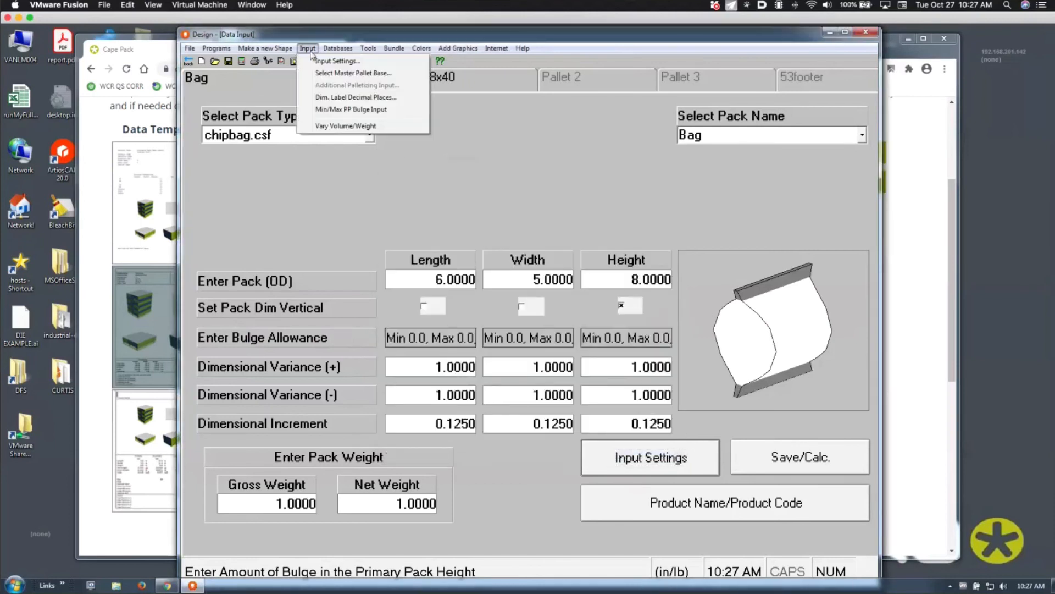
pyautogui.click(315, 109)
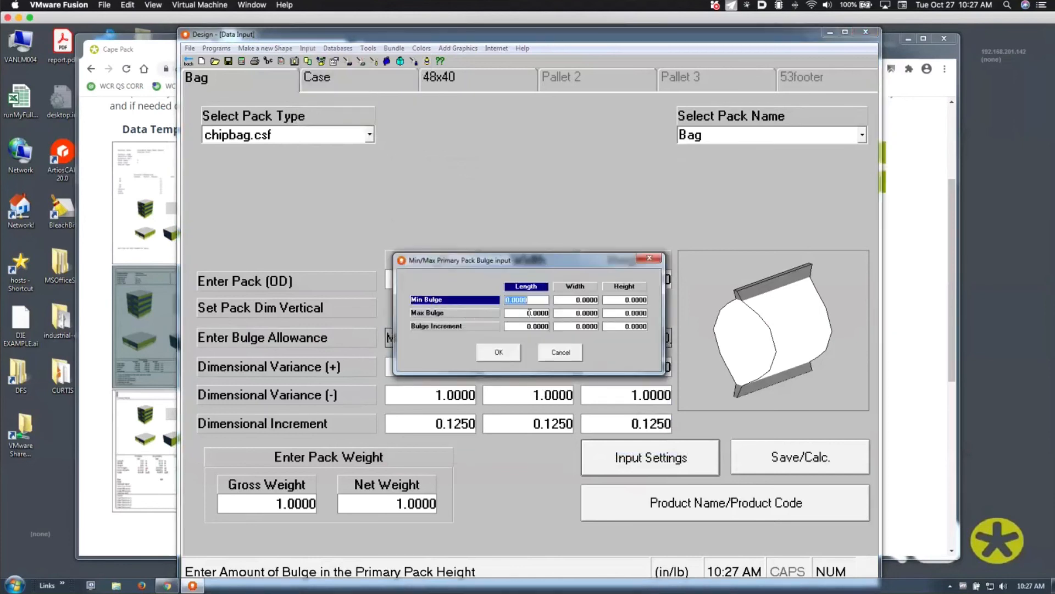
pyautogui.click(650, 258)
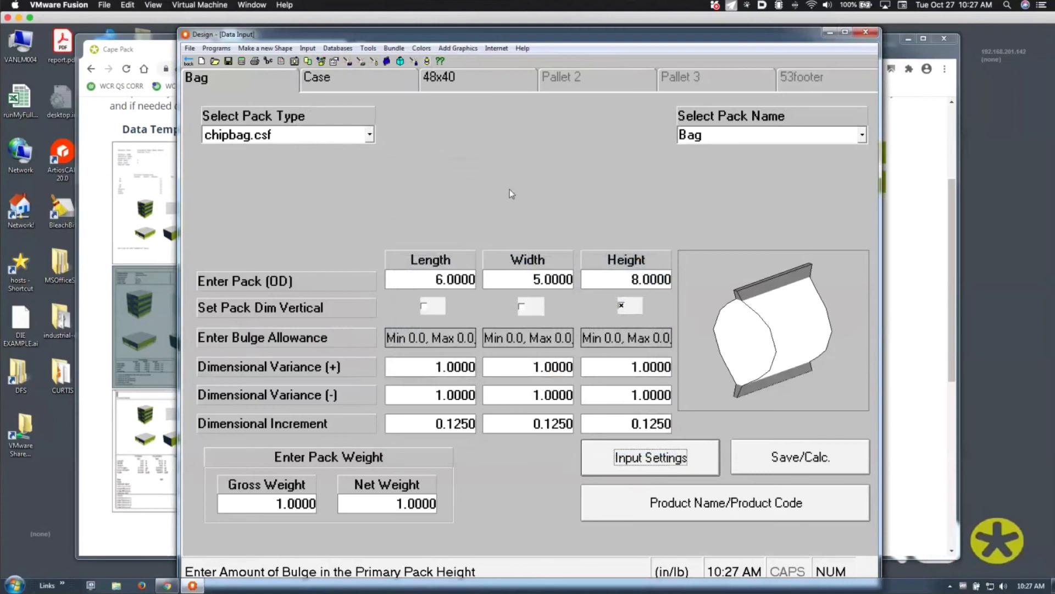
# Calculate the load (21 cases, 336 bags), lift panel 3's case cover, then go back
pyautogui.click(242, 61)
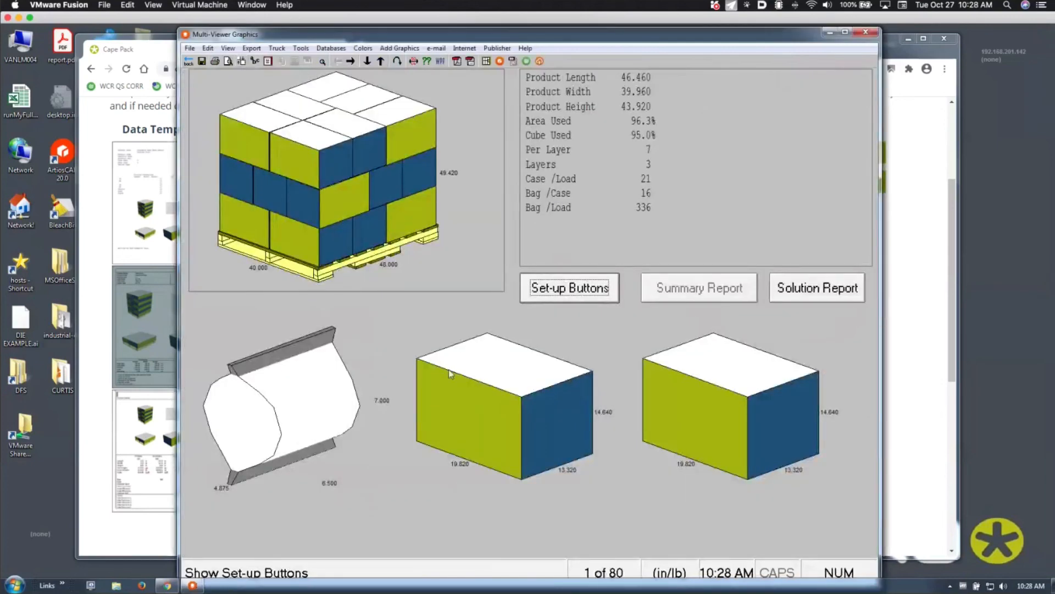
pyautogui.rightClick(465, 421)
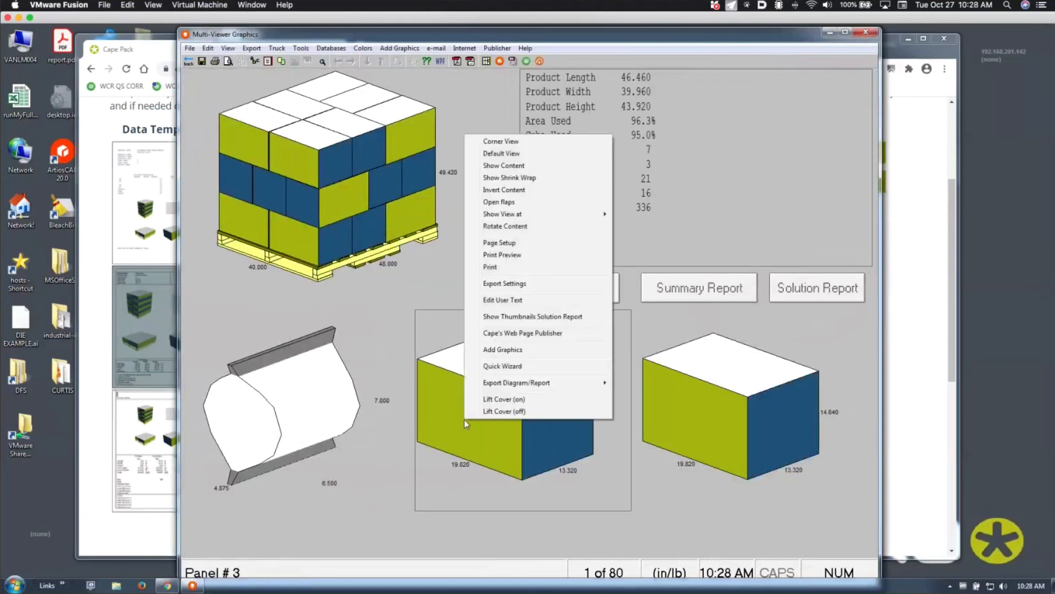
pyautogui.click(486, 400)
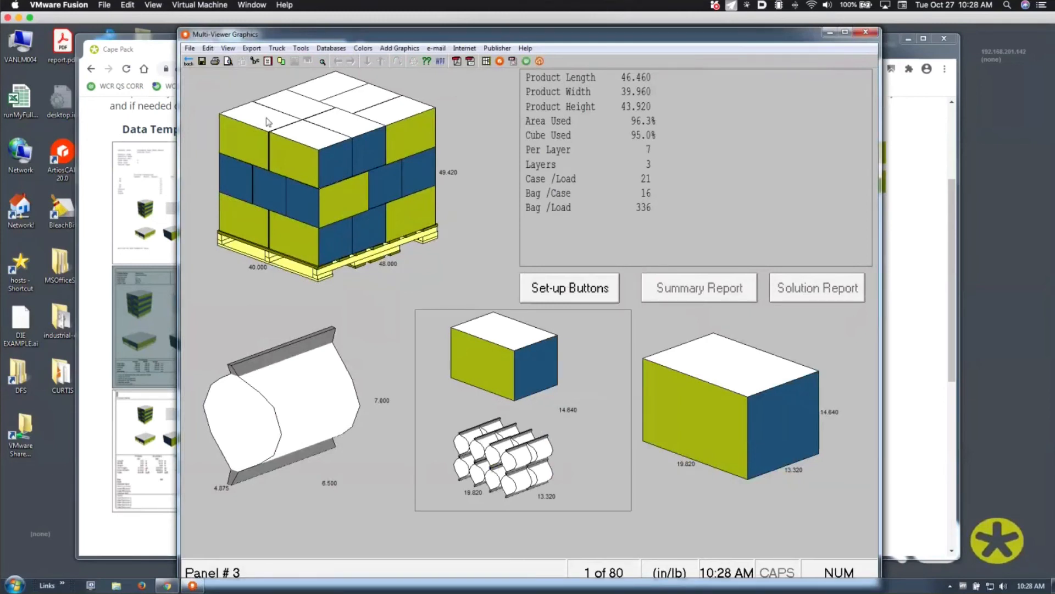
pyautogui.click(188, 62)
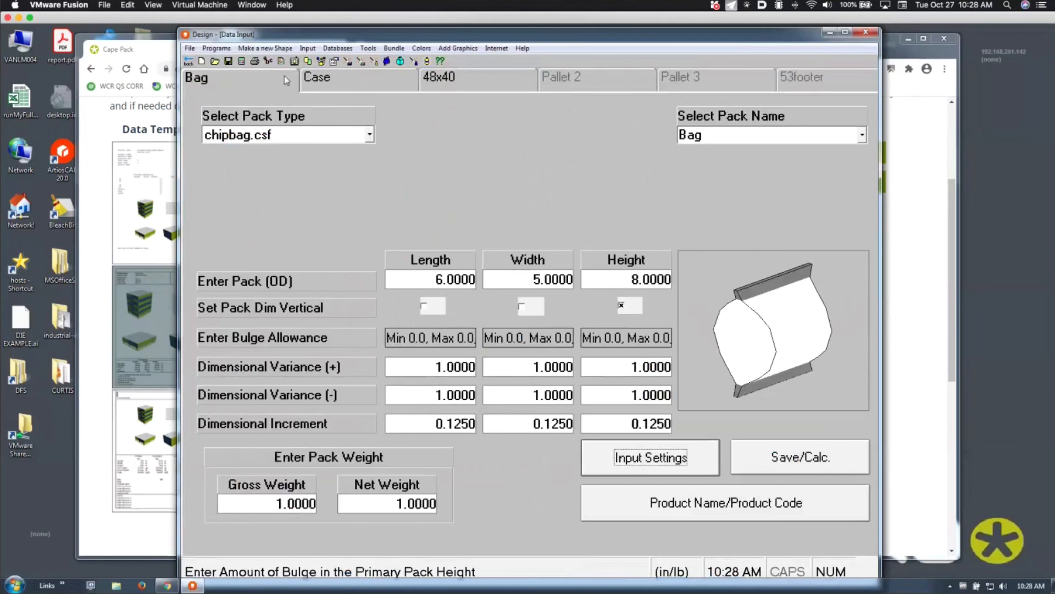
# Browse the Make a new Shape and Programs menus without choosing, then close the Design window
pyautogui.click(257, 48)
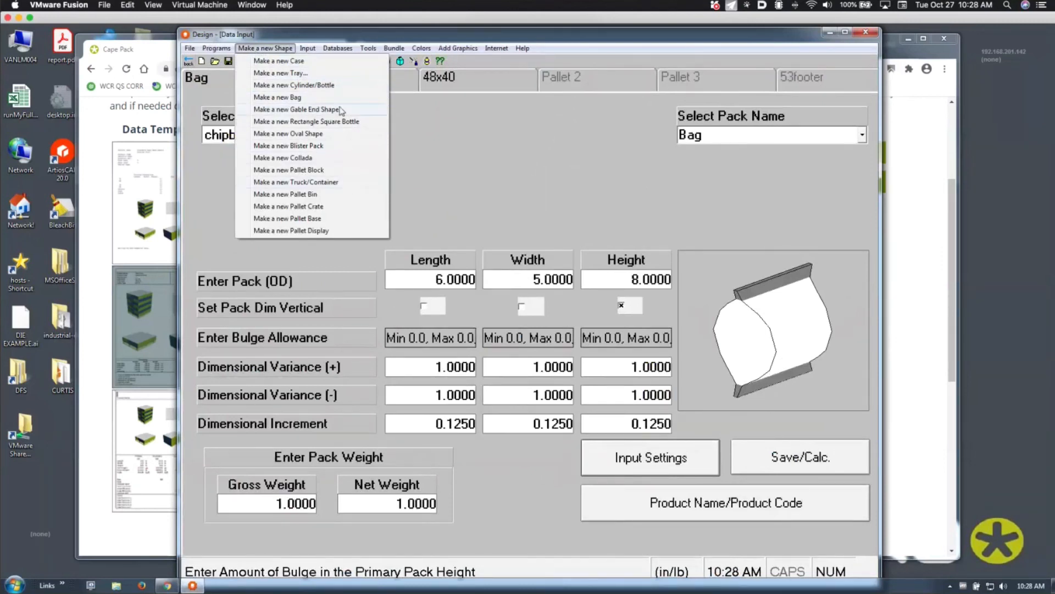
pyautogui.click(455, 162)
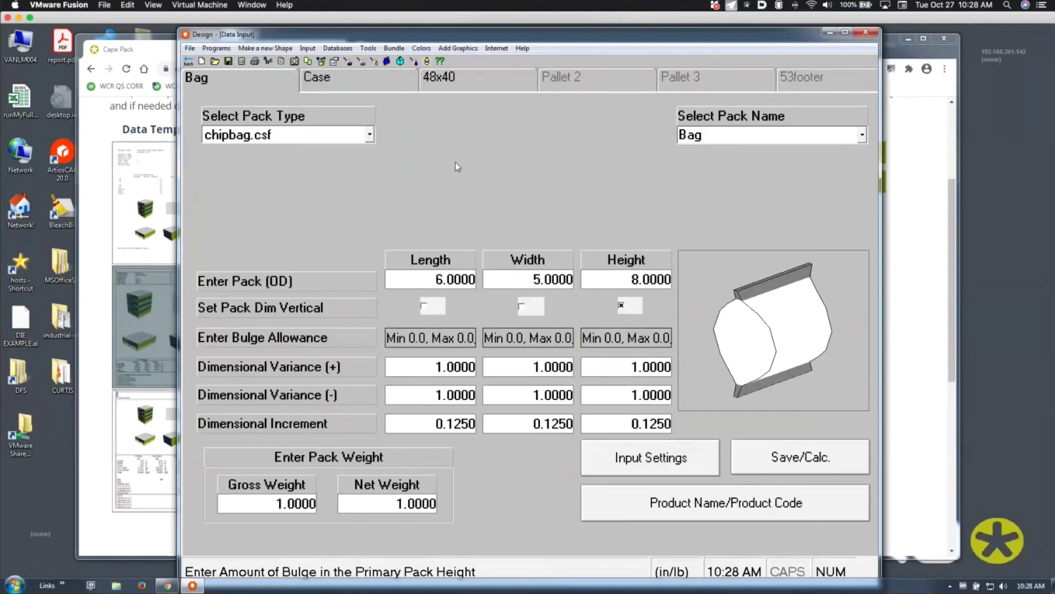
pyautogui.click(217, 49)
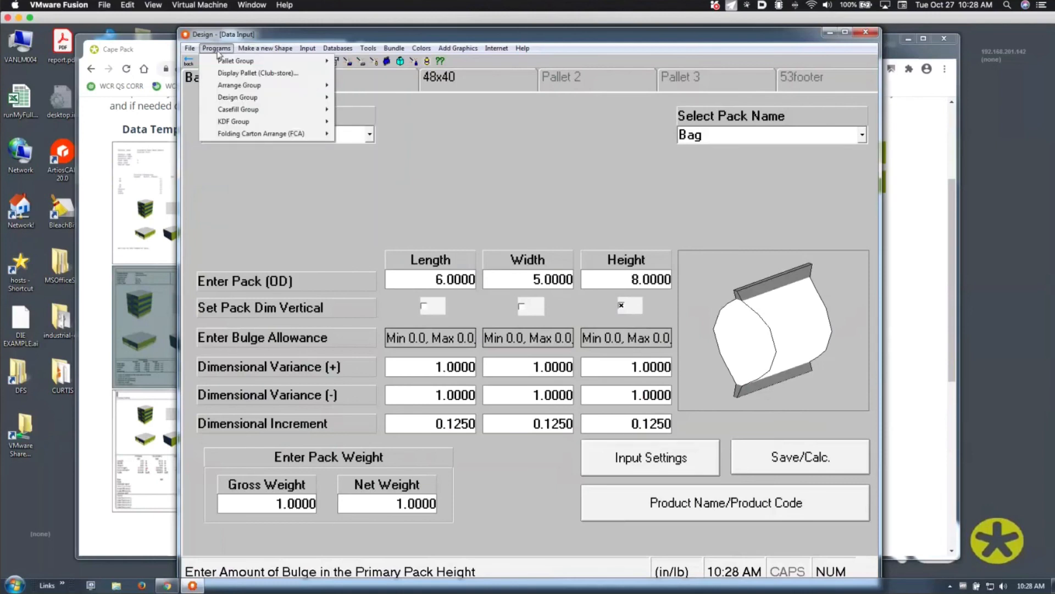
pyautogui.click(189, 64)
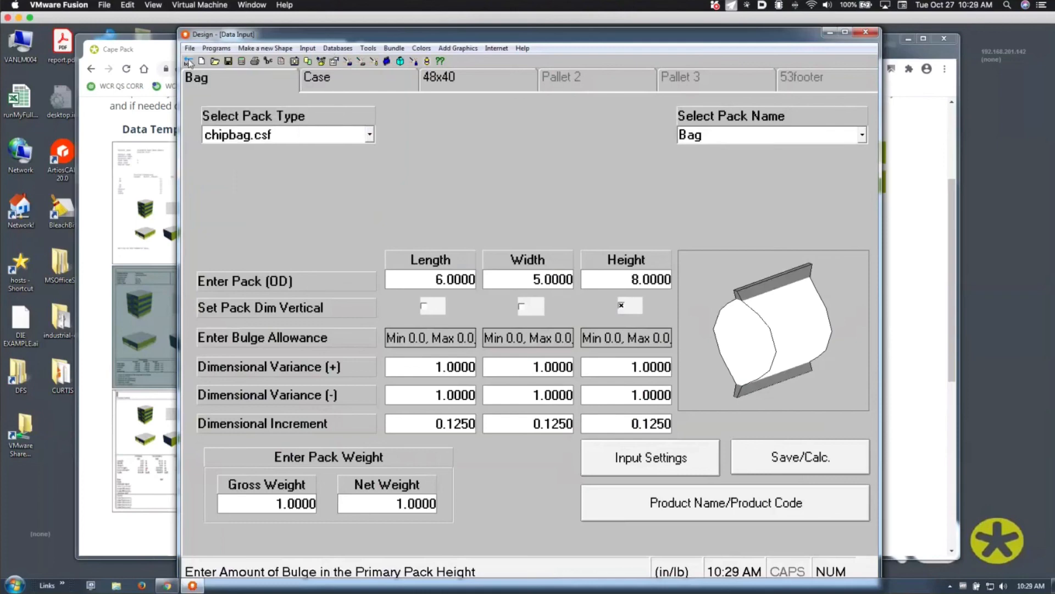
pyautogui.click(189, 63)
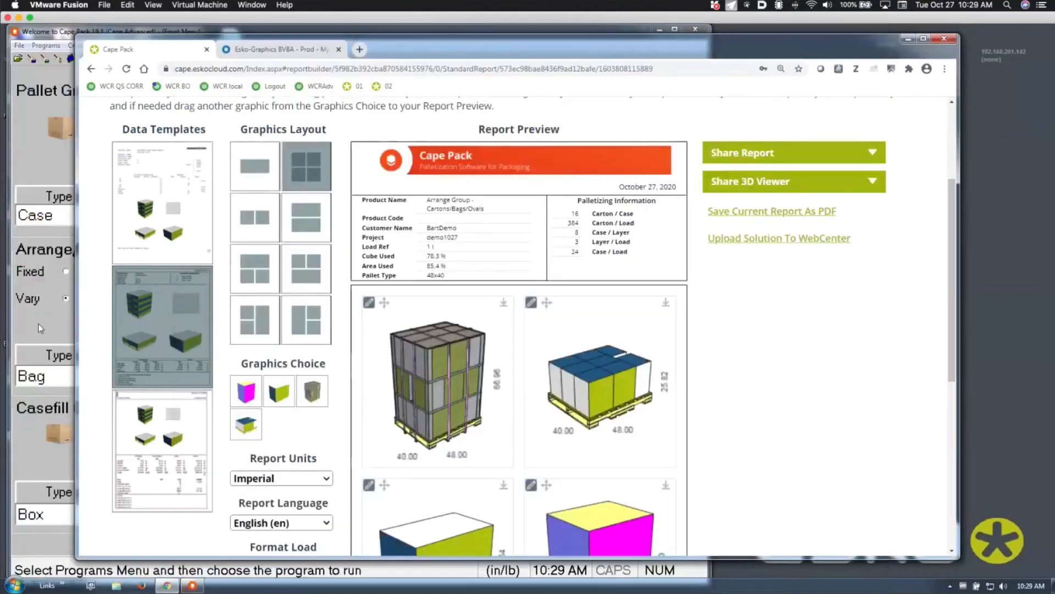
# From the Cape Pack main menu, launch Programs > Other Programs > Strength
pyautogui.click(38, 323)
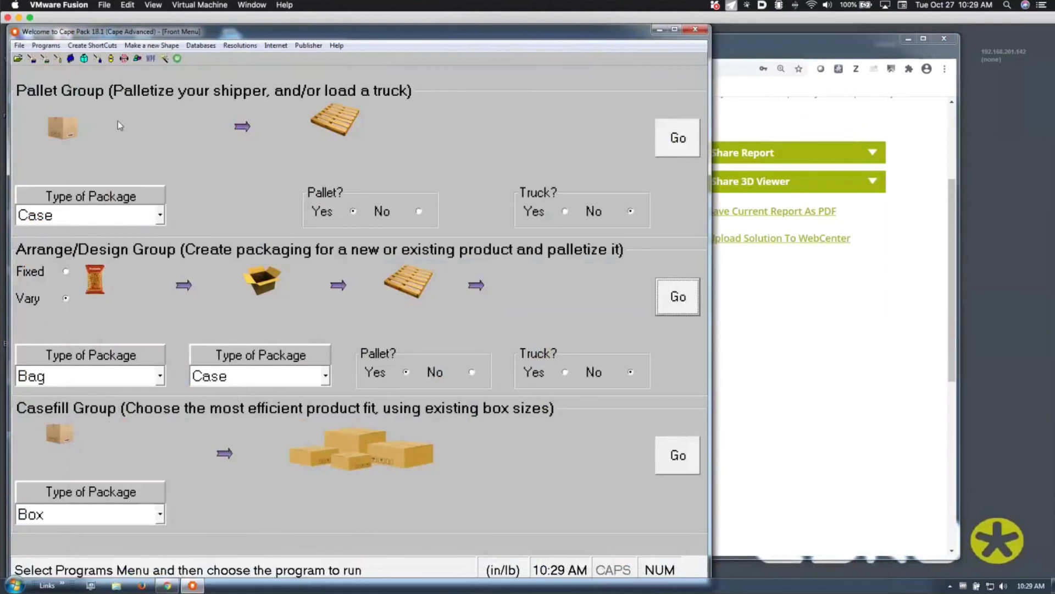
pyautogui.click(45, 45)
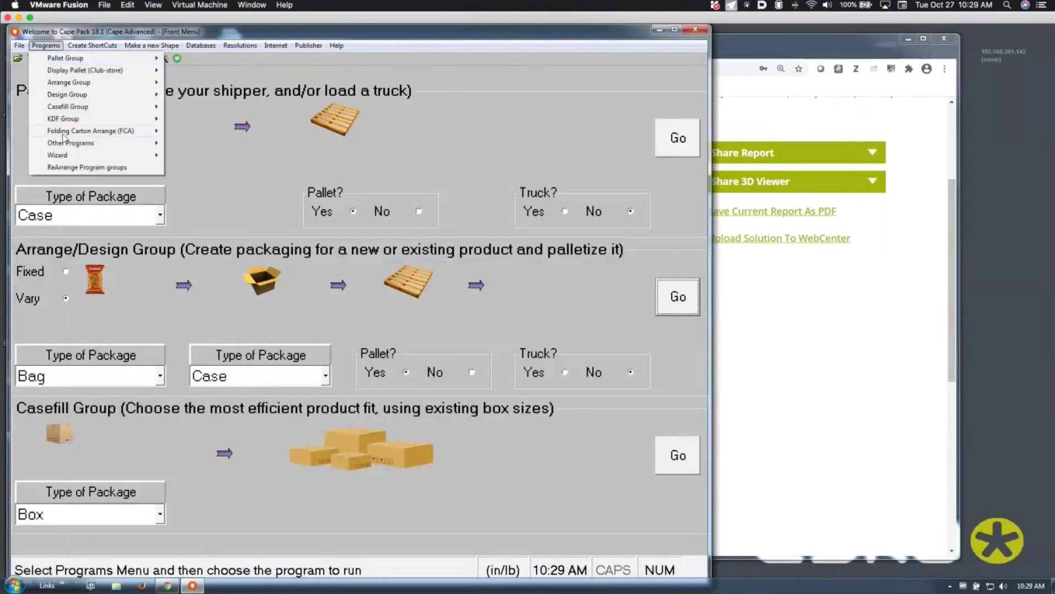
pyautogui.moveTo(65, 146)
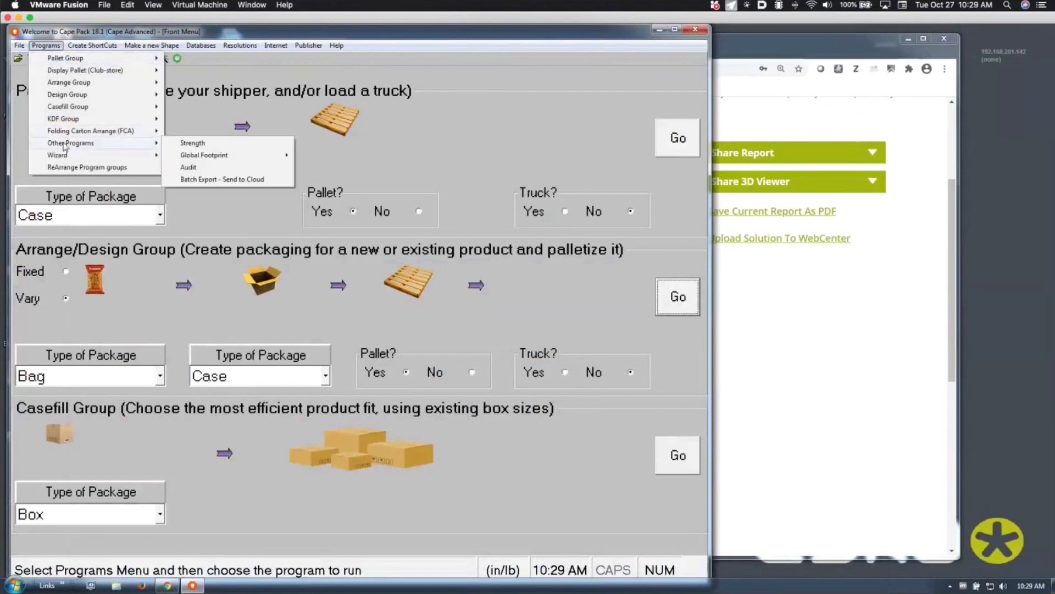
pyautogui.click(196, 144)
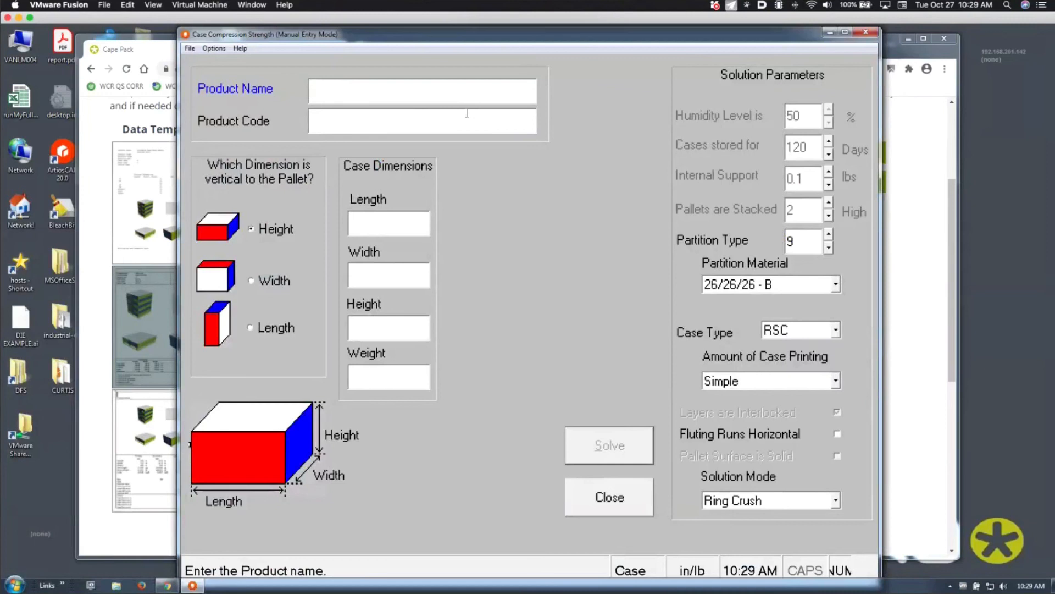
# Keep 26/26/26 - B partition material, close the Strength tool, and browse Programs > Other Programs
pyautogui.click(835, 284)
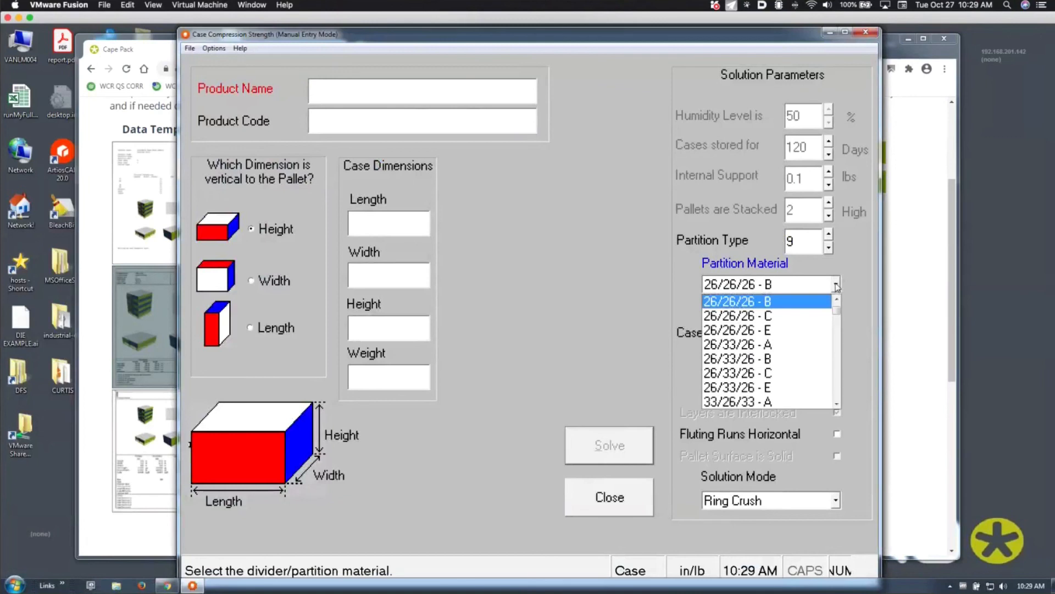
pyautogui.click(836, 284)
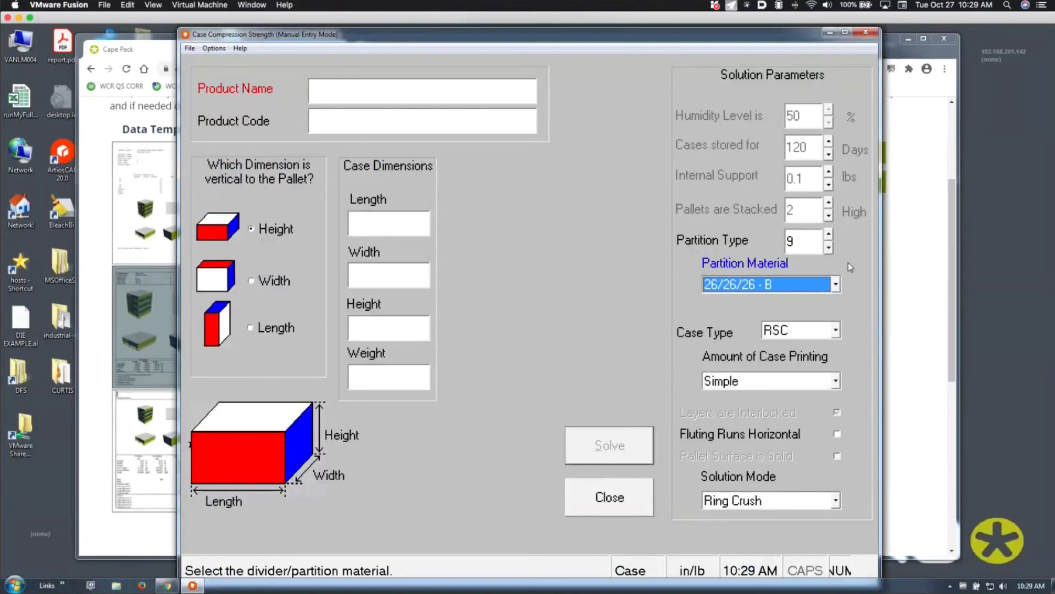
pyautogui.click(865, 34)
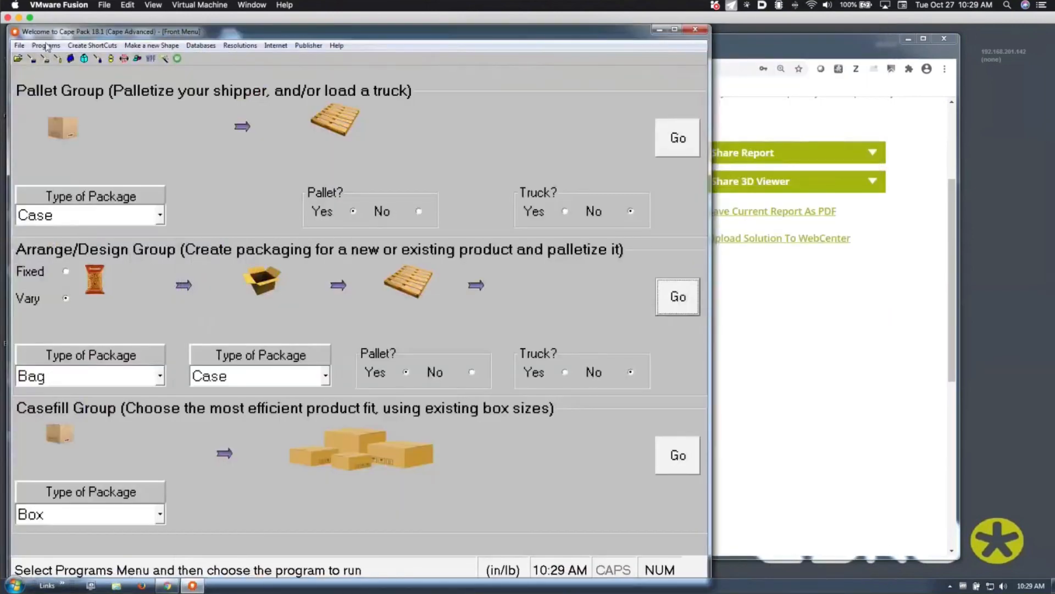
pyautogui.click(46, 46)
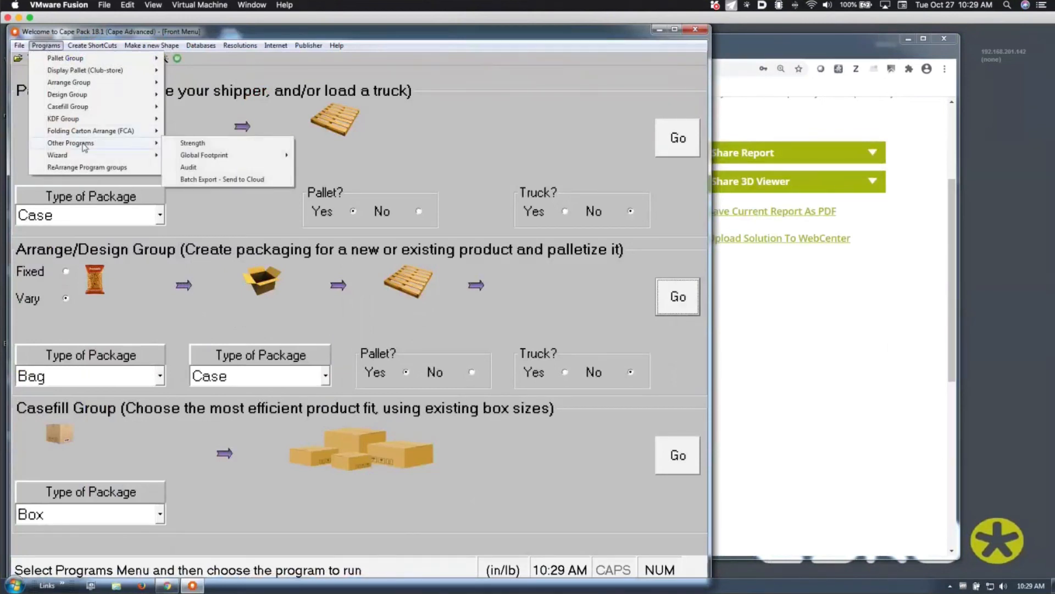
pyautogui.moveTo(210, 156)
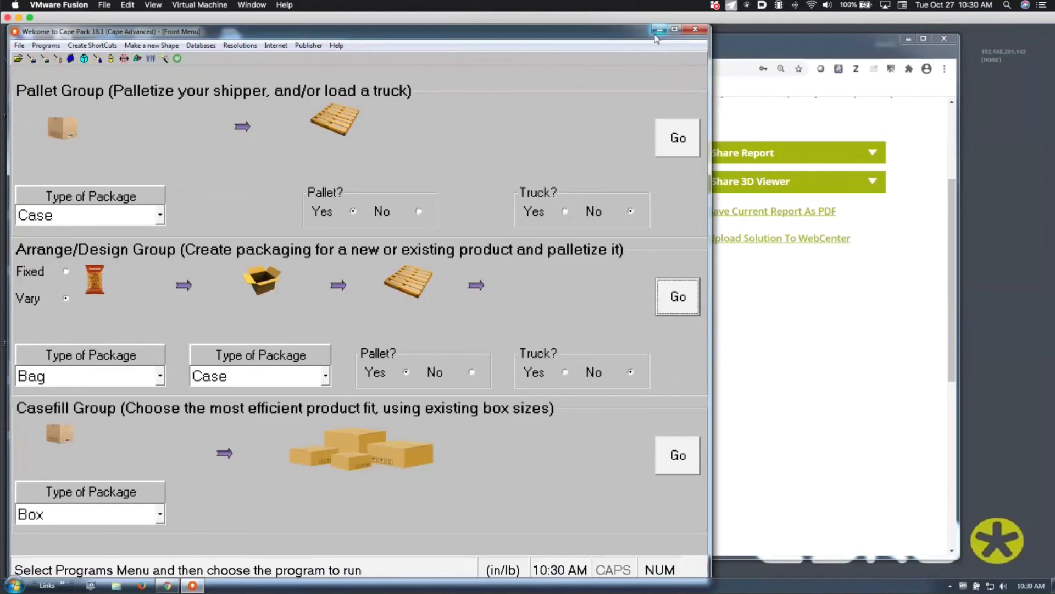
# Bring the Cape Pack Cloud report builder forward and switch toward Firefox with Cmd+Tab
pyautogui.click(757, 290)
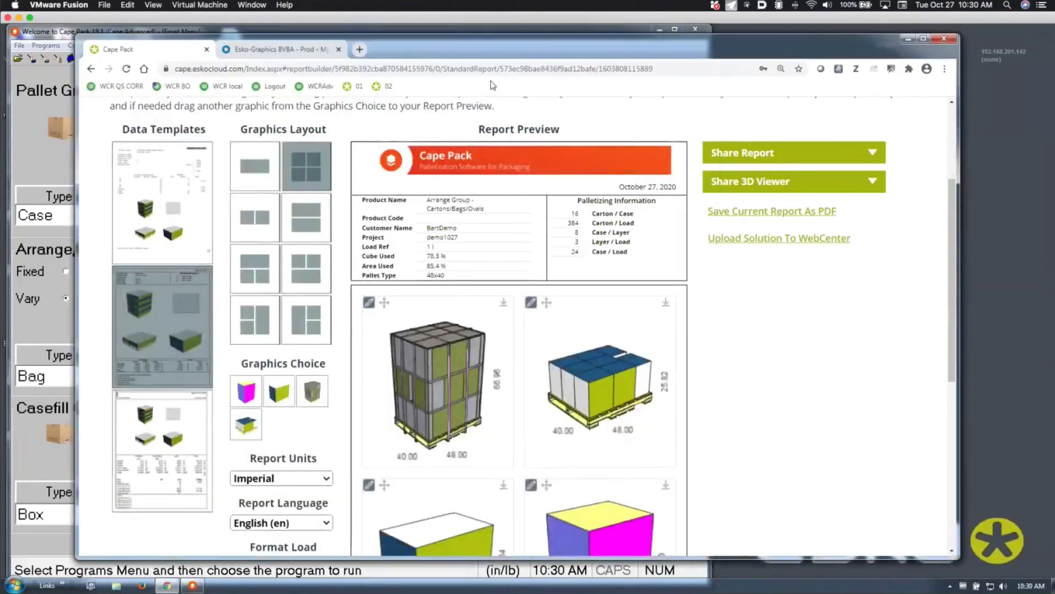
pyautogui.press('super+Tab')
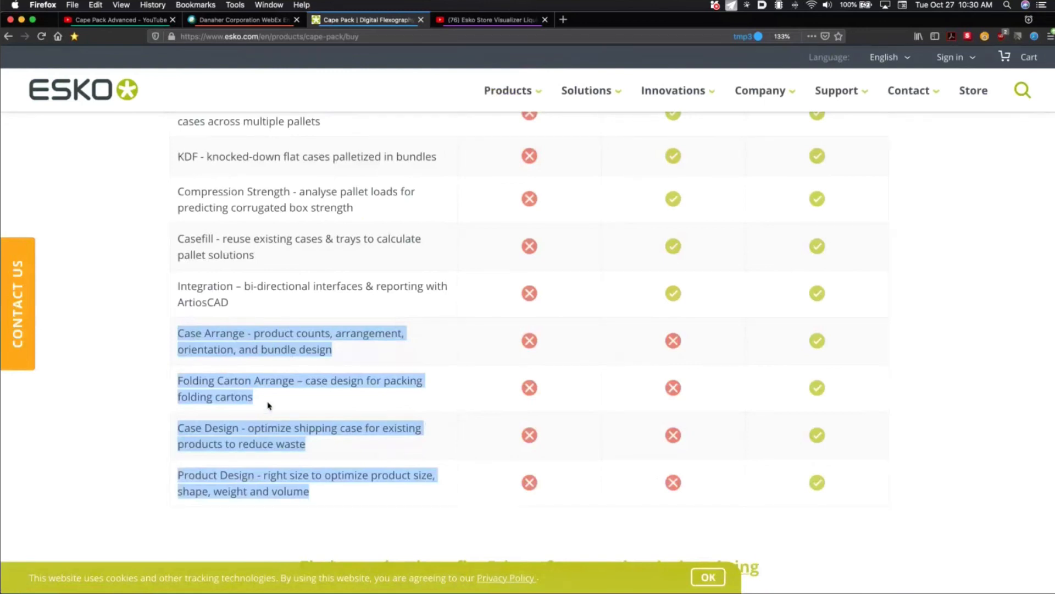
# Highlight the Folding Carton Arrange row text, deselect it, and scroll up to Plans and pricing
pyautogui.moveTo(259, 403); pyautogui.dragTo(172, 387)
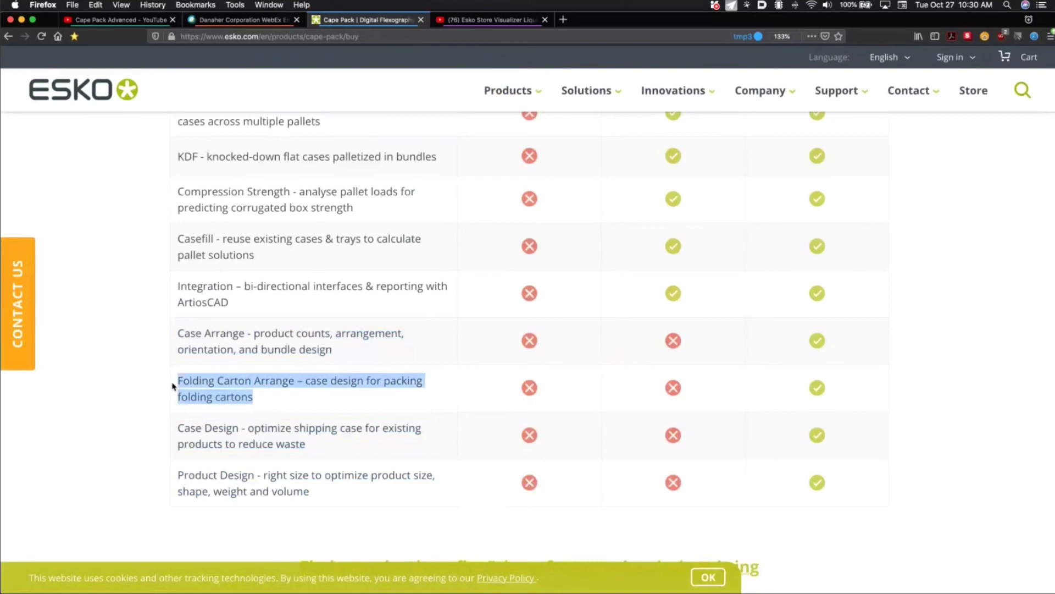
pyautogui.click(866, 347)
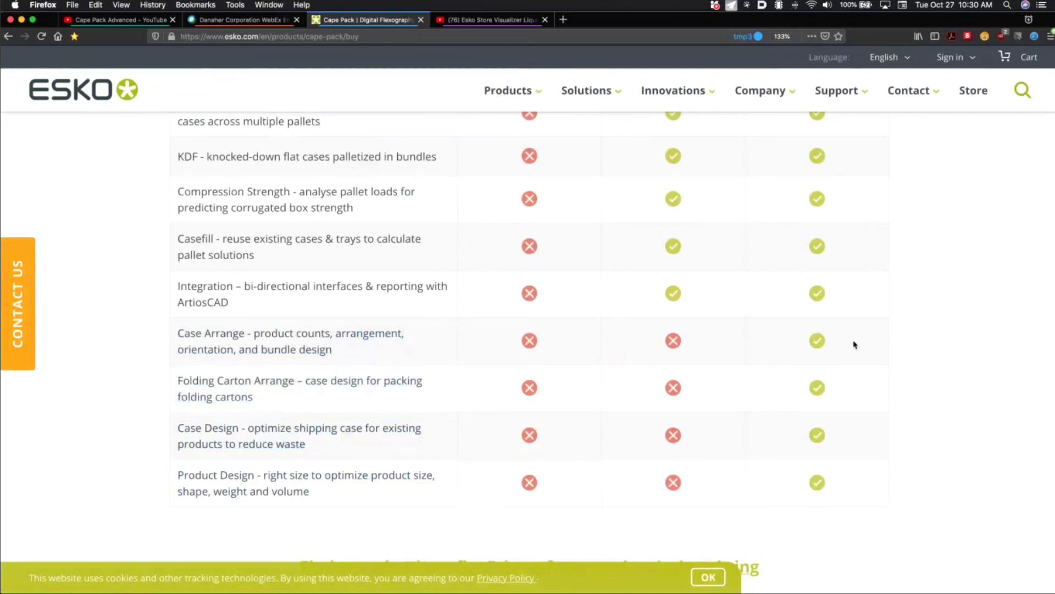
pyautogui.scroll(5, 844, 344)
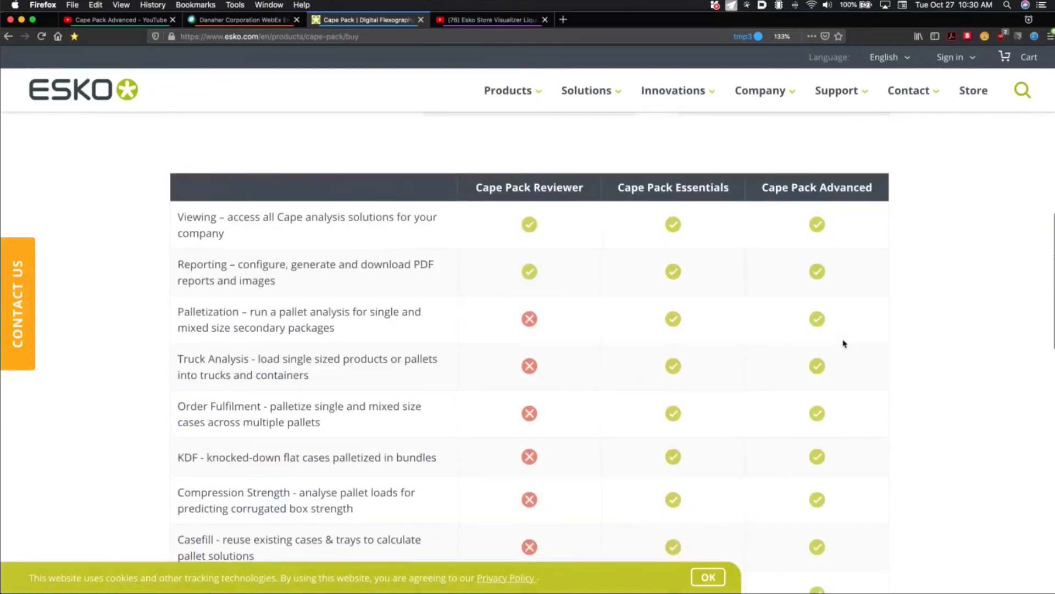
pyautogui.scroll(-1, 844, 343)
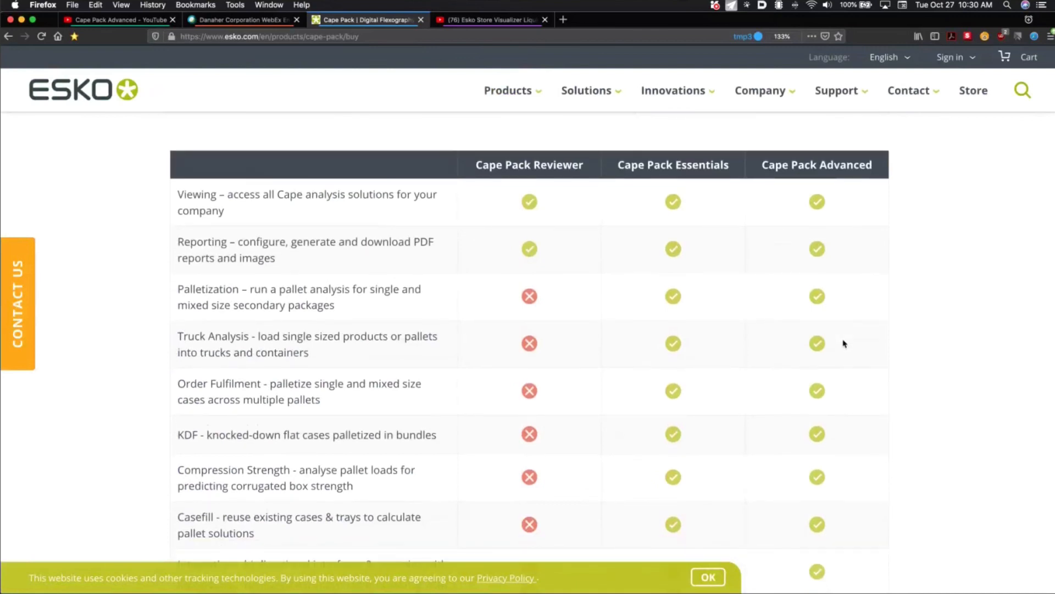
pyautogui.scroll(6, 844, 343)
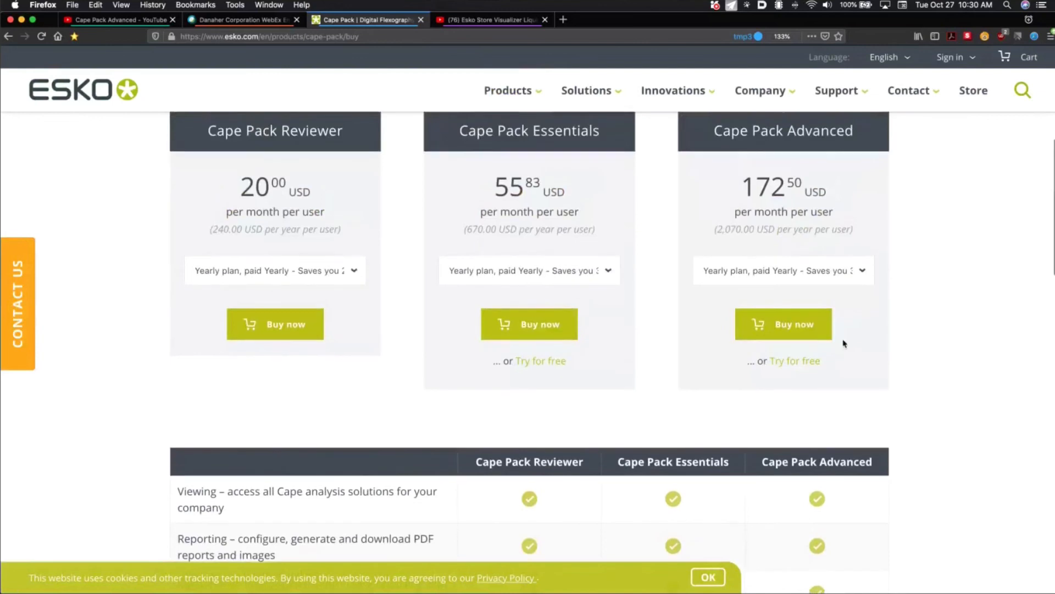
pyautogui.scroll(4, 844, 343)
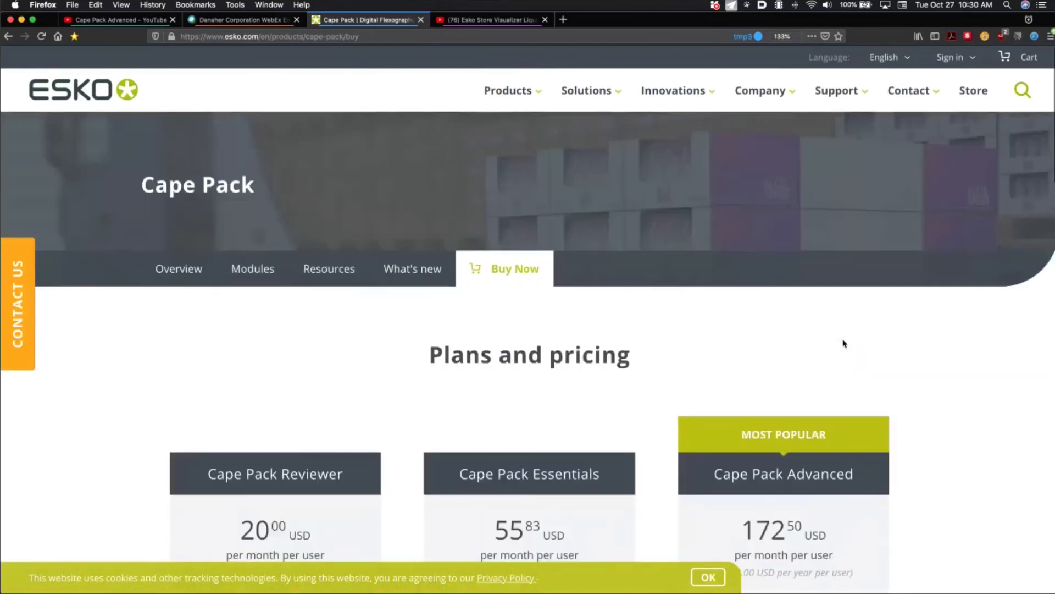